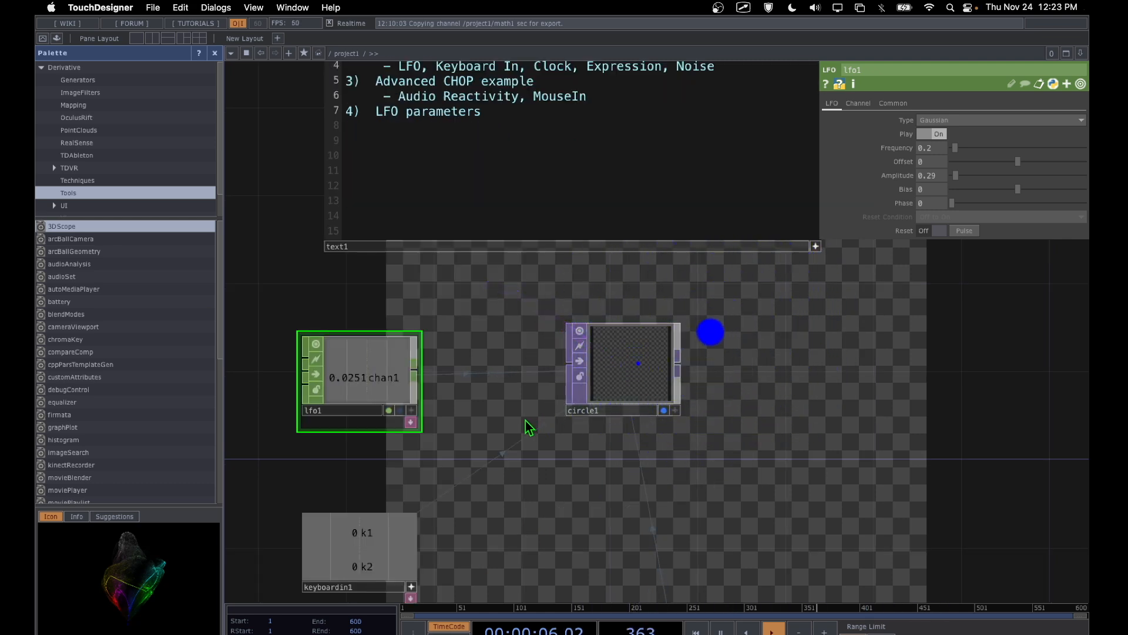
Step: Trigger the k1 channel of keyboardin1 several times to test the circle's reaction
key(1)
key(1)
key(1)
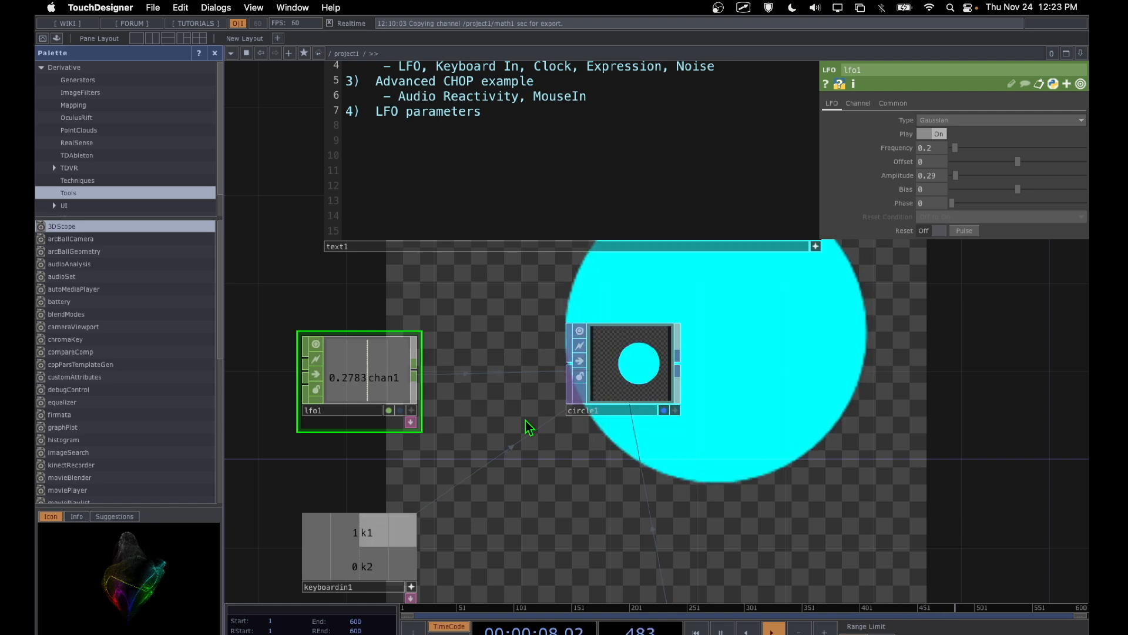
key(1)
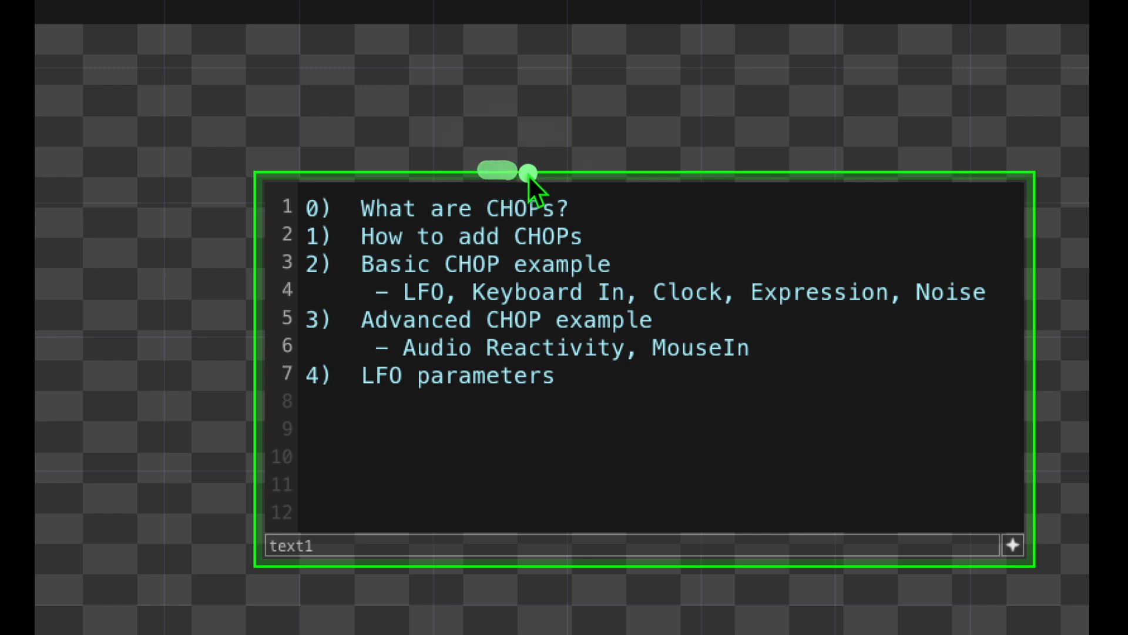
Step: Look through the CHOP operators available in the OP Create Dialog
drag(528, 175, 562, 176)
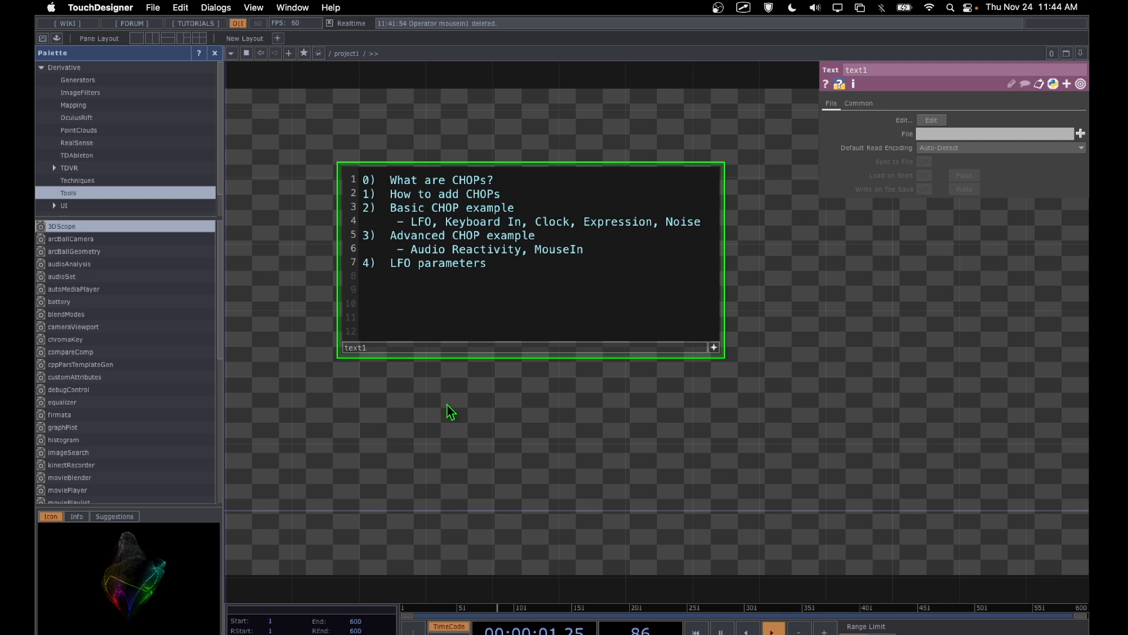
key(Tab)
click(321, 252)
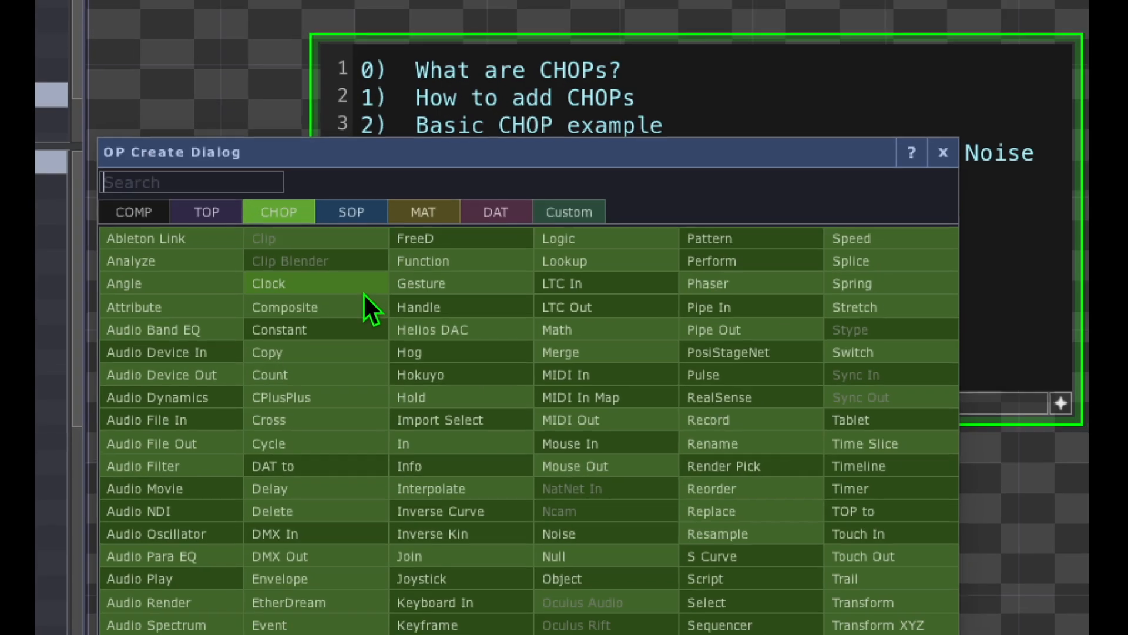
mouse_move(277, 293)
mouse_down()
mouse_move(301, 374)
mouse_move(267, 302)
mouse_move(305, 312)
mouse_up()
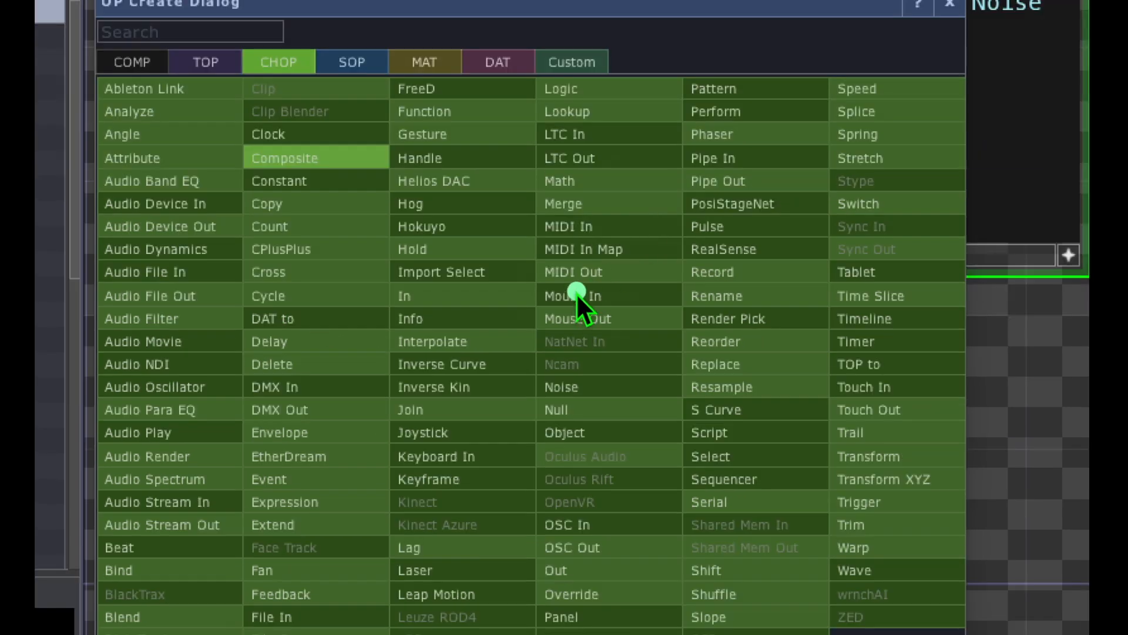
mouse_move(588, 266)
mouse_down()
mouse_move(512, 287)
mouse_move(612, 330)
mouse_up()
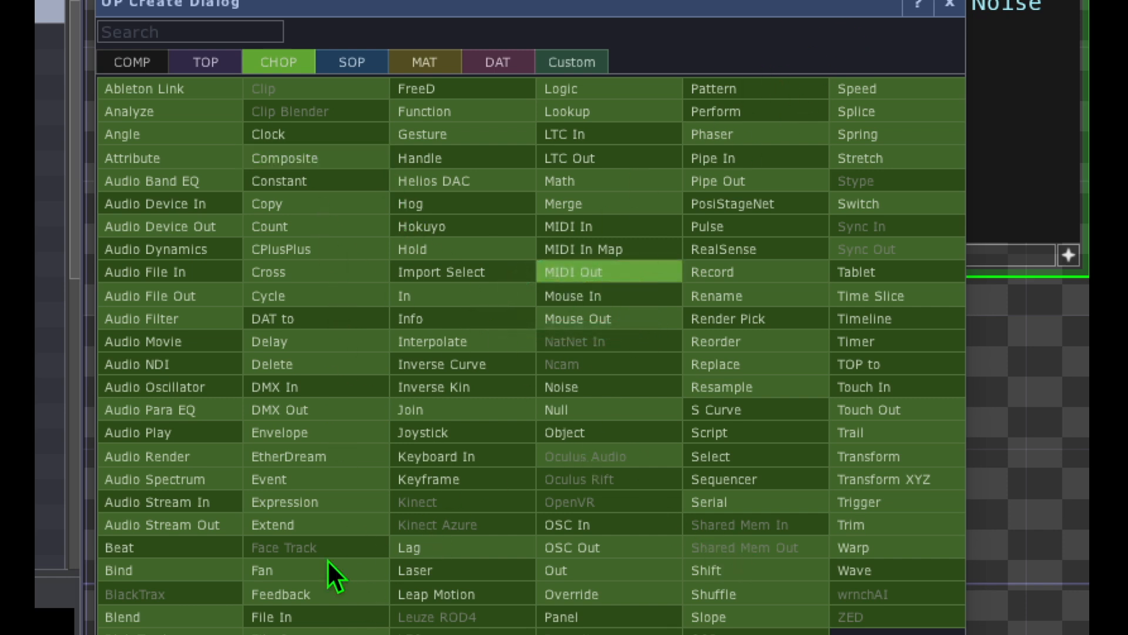
mouse_move(605, 358)
mouse_down()
mouse_move(594, 382)
mouse_move(587, 366)
mouse_up()
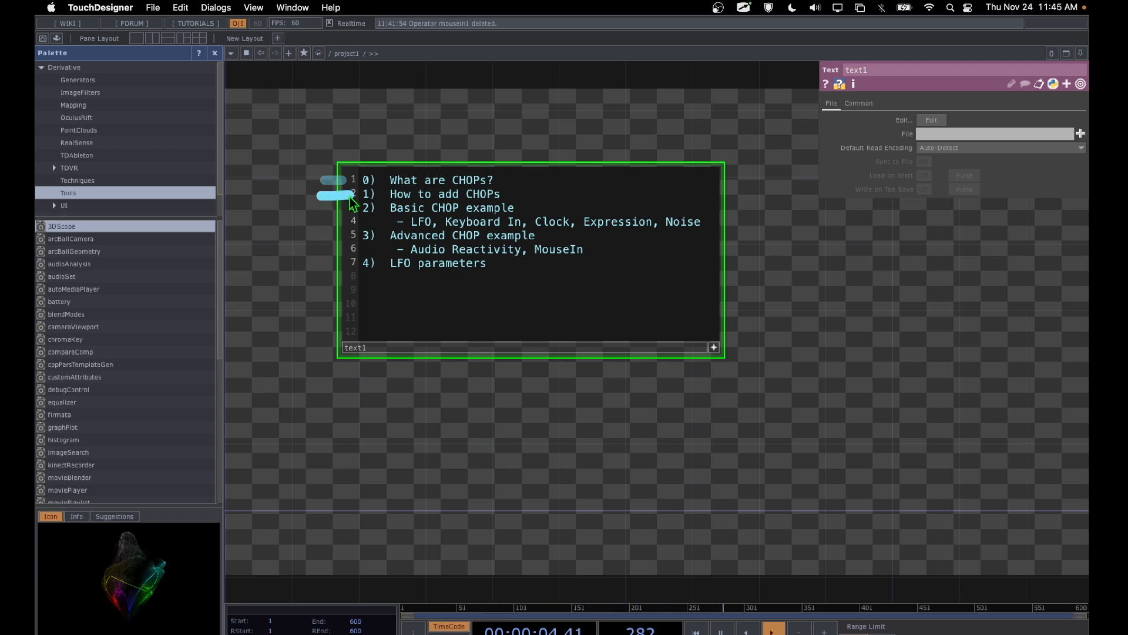
drag(429, 172, 380, 226)
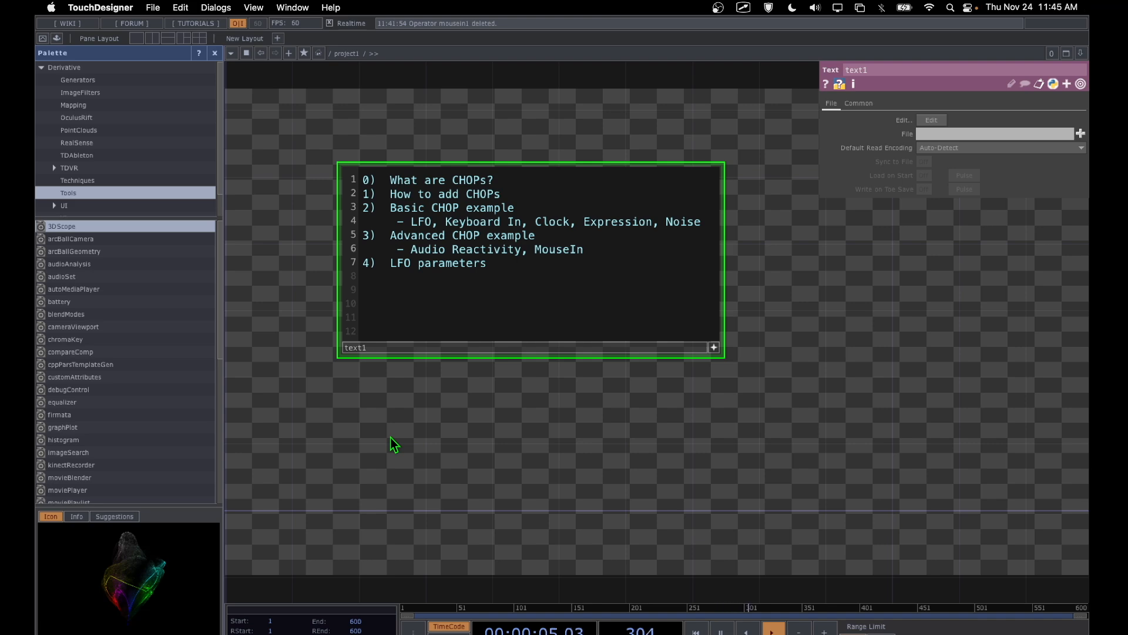
Step: Add an LFO CHOP to the network below the text1 notes
key(Tab)
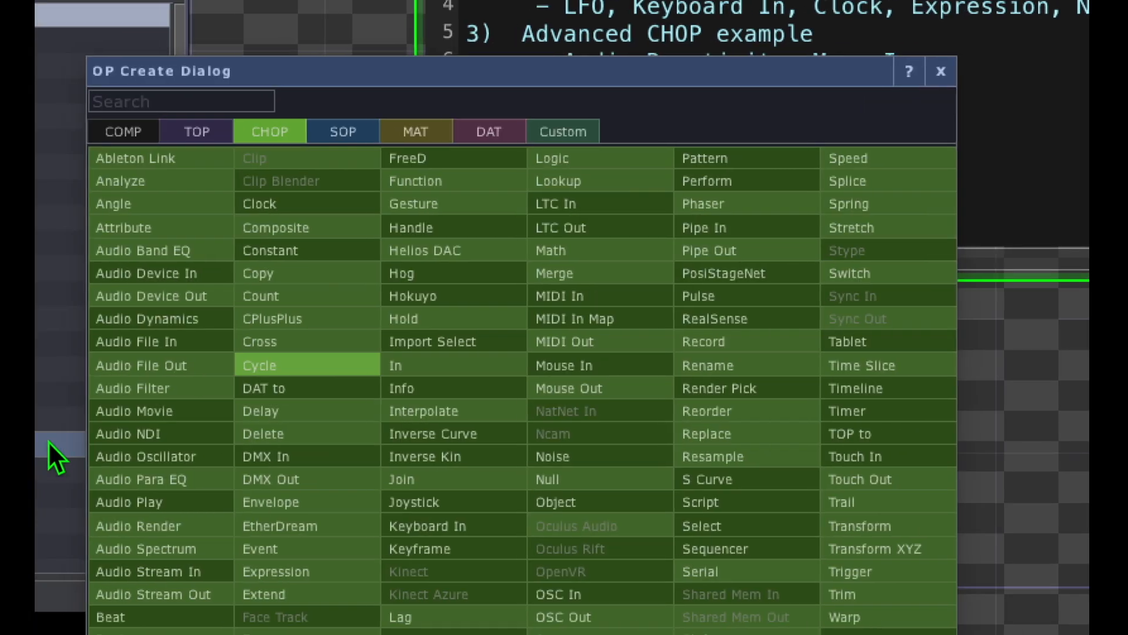
click(285, 252)
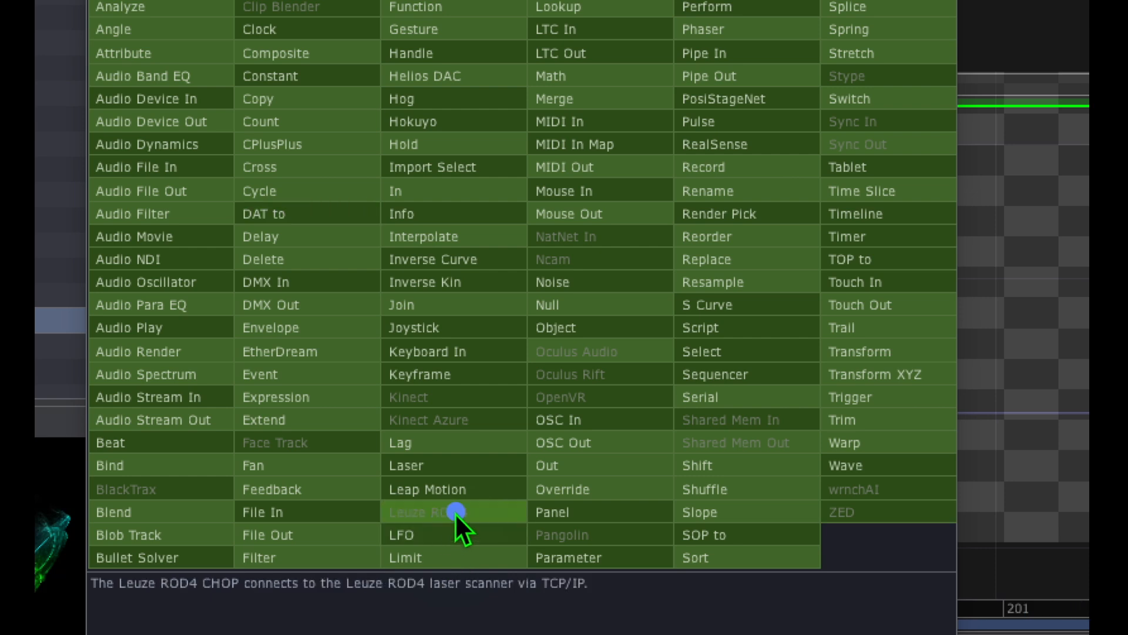
mouse_move(432, 494)
mouse_down()
mouse_move(418, 592)
mouse_move(406, 480)
mouse_move(411, 538)
mouse_up()
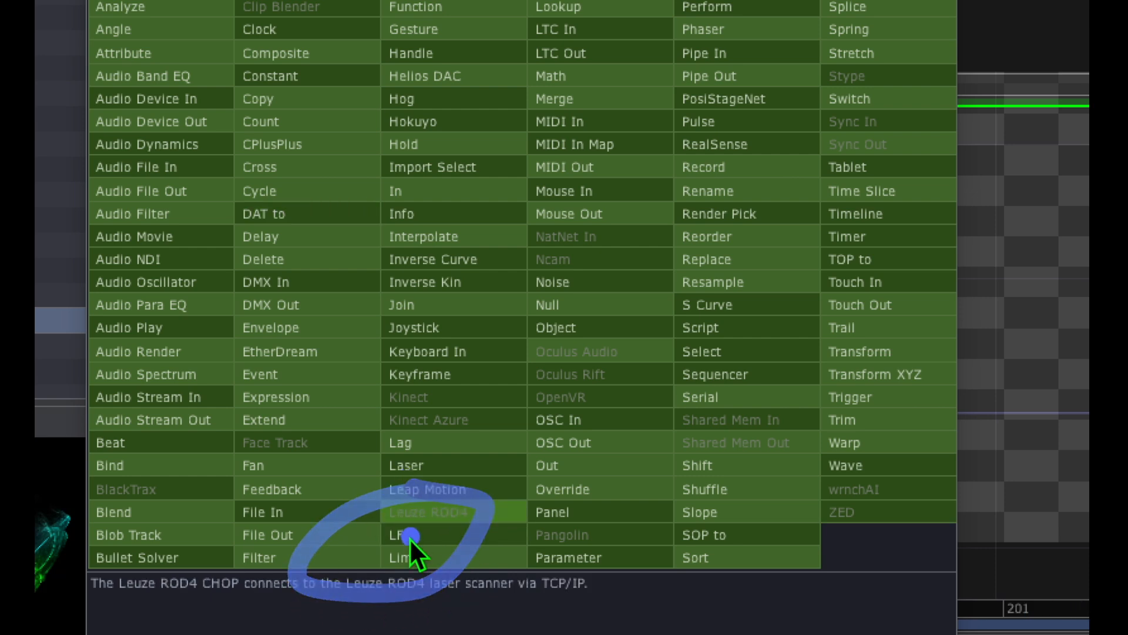
click(410, 538)
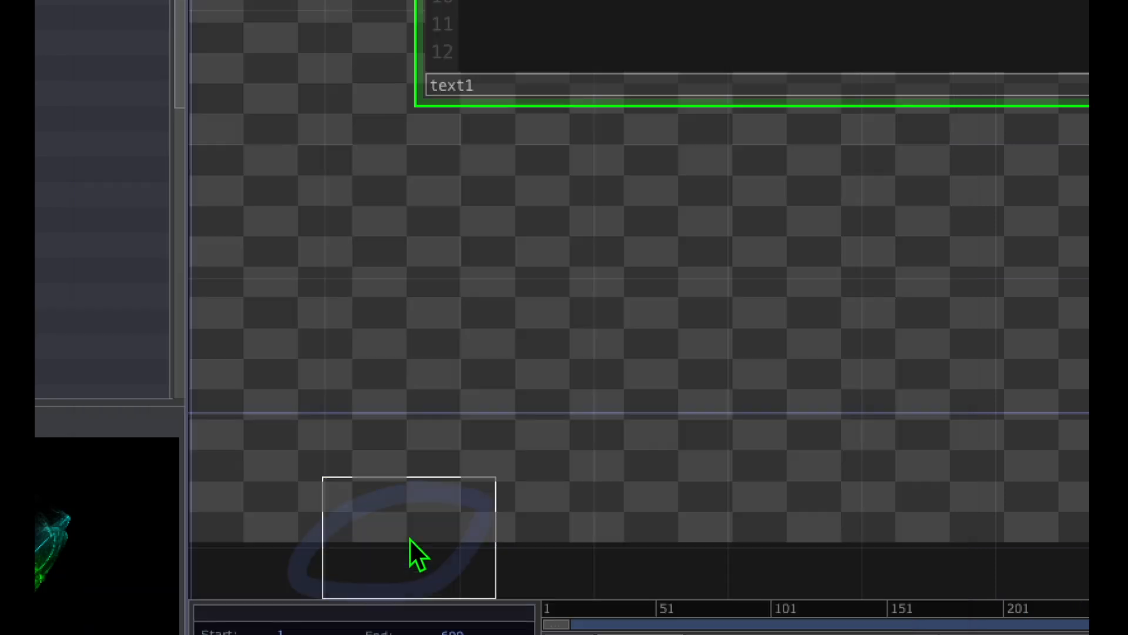
click(481, 301)
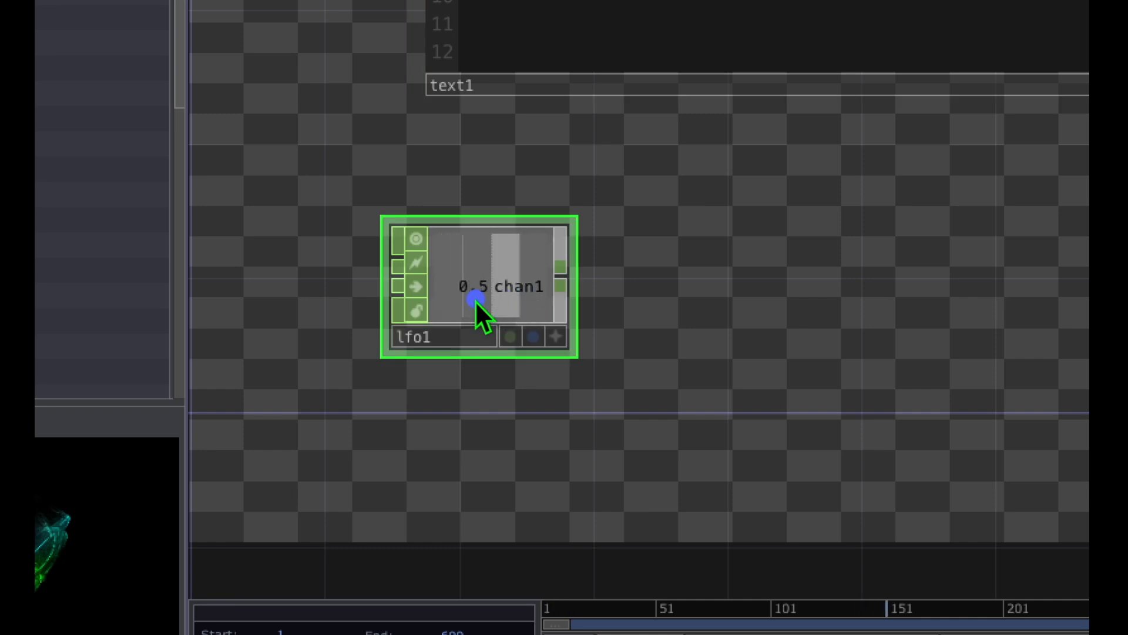
mouse_move(502, 222)
mouse_down()
mouse_move(442, 212)
mouse_move(547, 200)
mouse_move(422, 188)
mouse_move(523, 173)
mouse_move(407, 165)
mouse_up()
drag(383, 360, 428, 364)
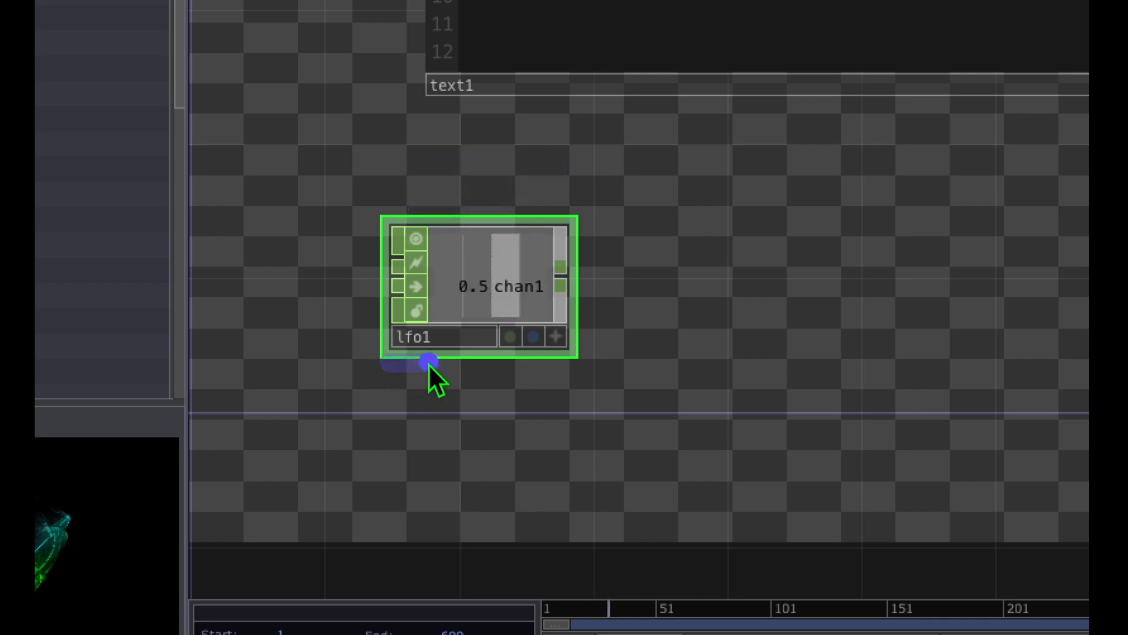
Step: Add a Circle TOP to the network beside the lfo1 operator
drag(863, 319, 756, 306)
click(767, 283)
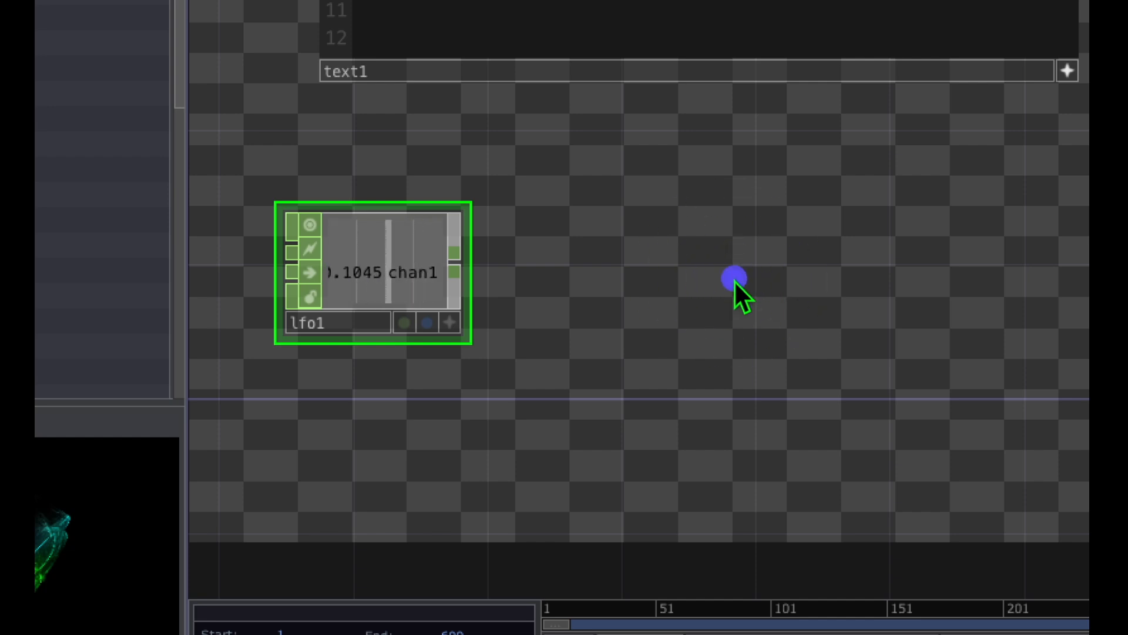
key(Tab)
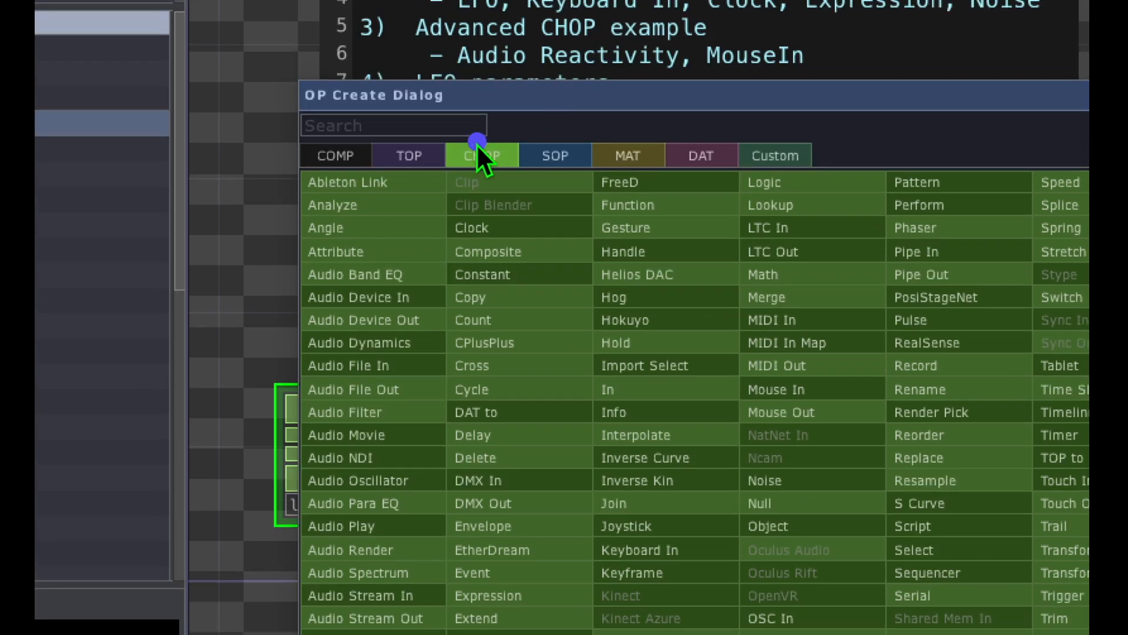
click(410, 152)
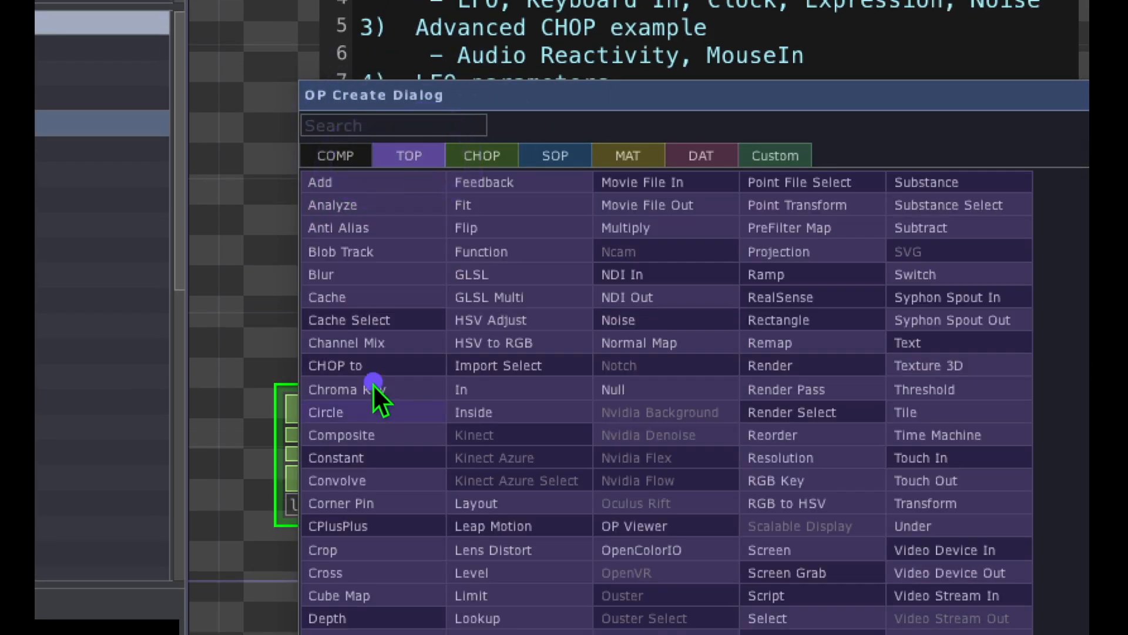
click(339, 414)
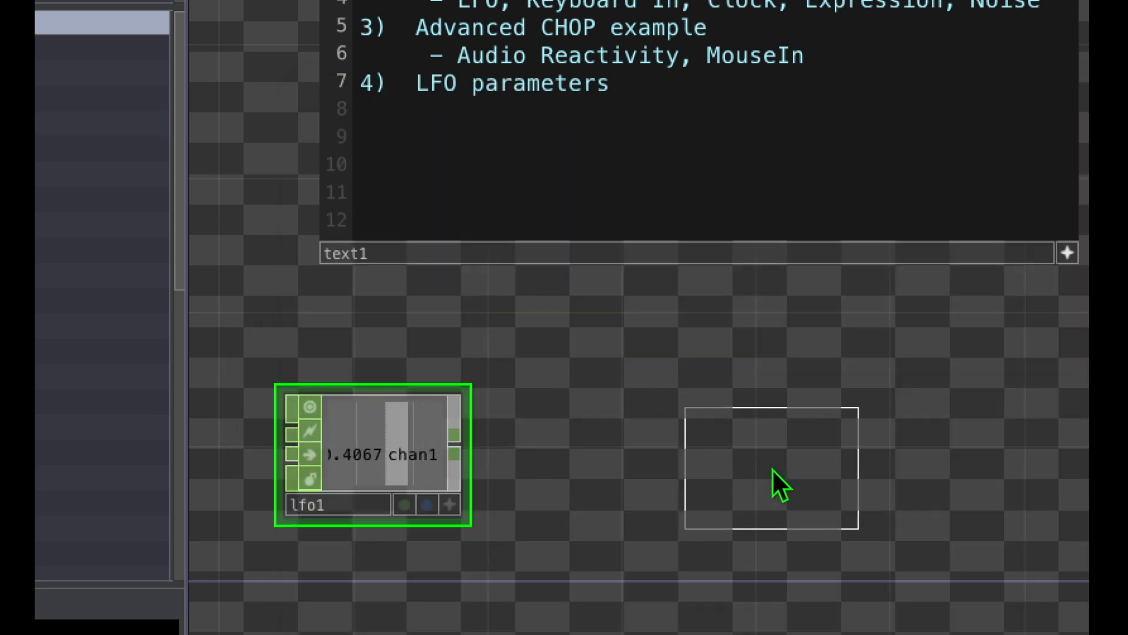
click(764, 454)
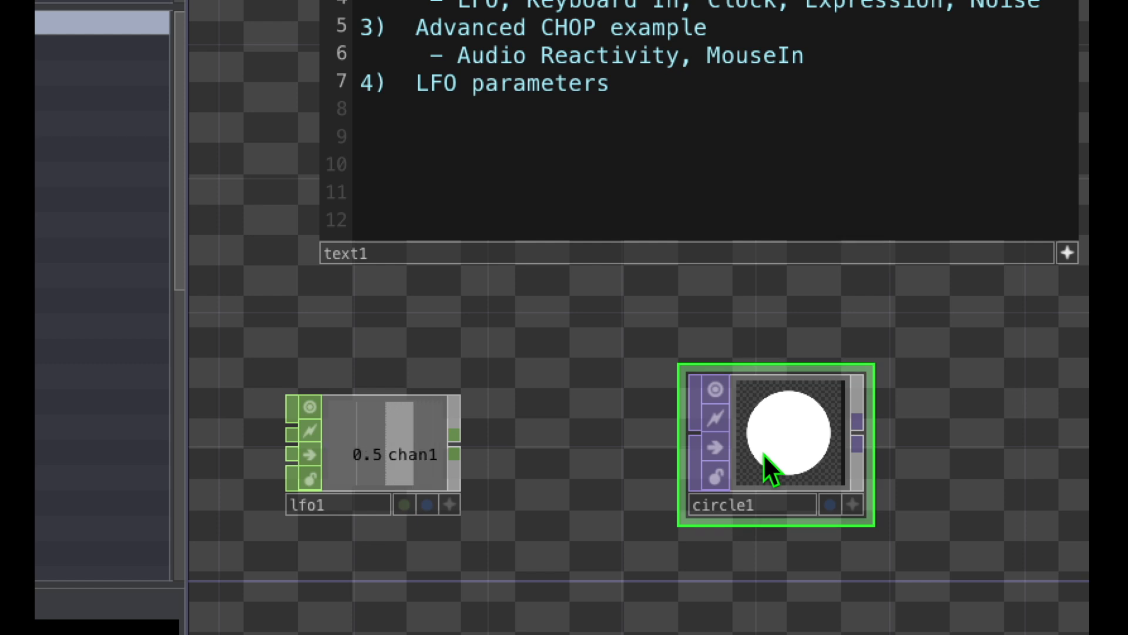
click(567, 453)
mouse_move(419, 414)
mouse_down()
mouse_move(516, 391)
mouse_move(638, 389)
mouse_move(705, 405)
mouse_up()
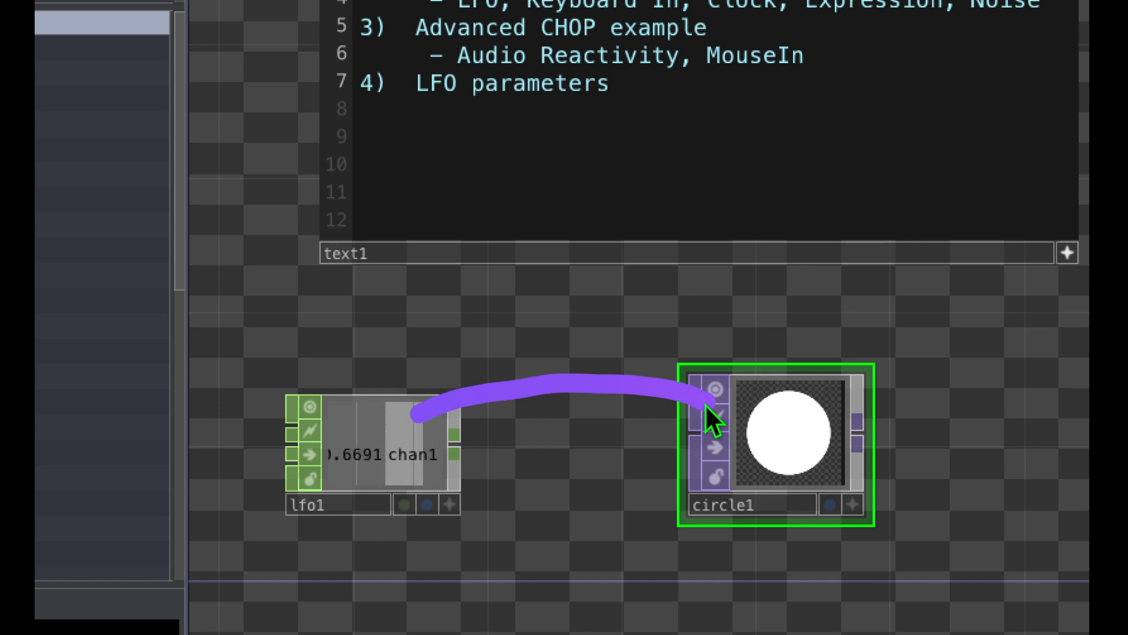
mouse_move(841, 383)
mouse_down()
mouse_move(785, 383)
mouse_move(796, 508)
mouse_move(784, 365)
mouse_up()
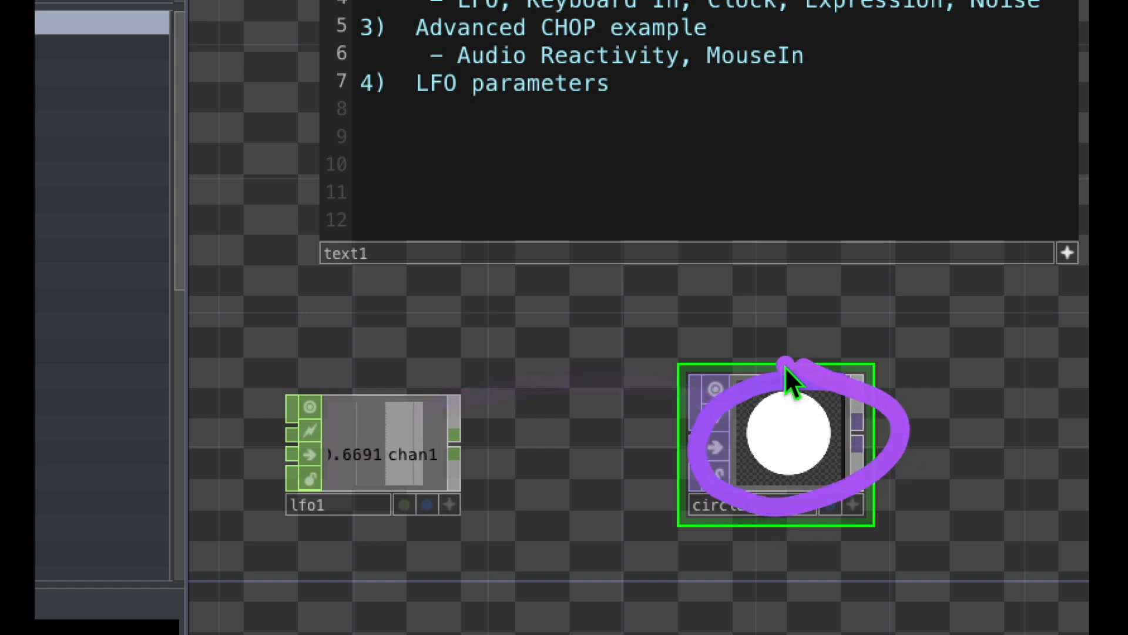
click(400, 452)
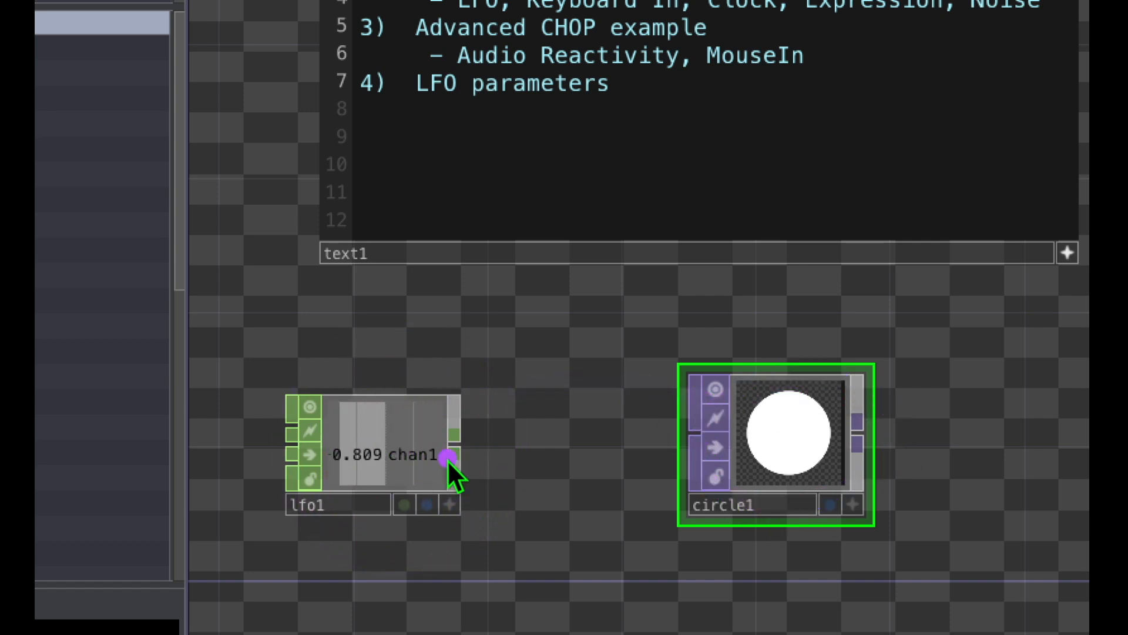
mouse_move(407, 422)
mouse_down()
mouse_move(578, 372)
mouse_move(744, 418)
mouse_up()
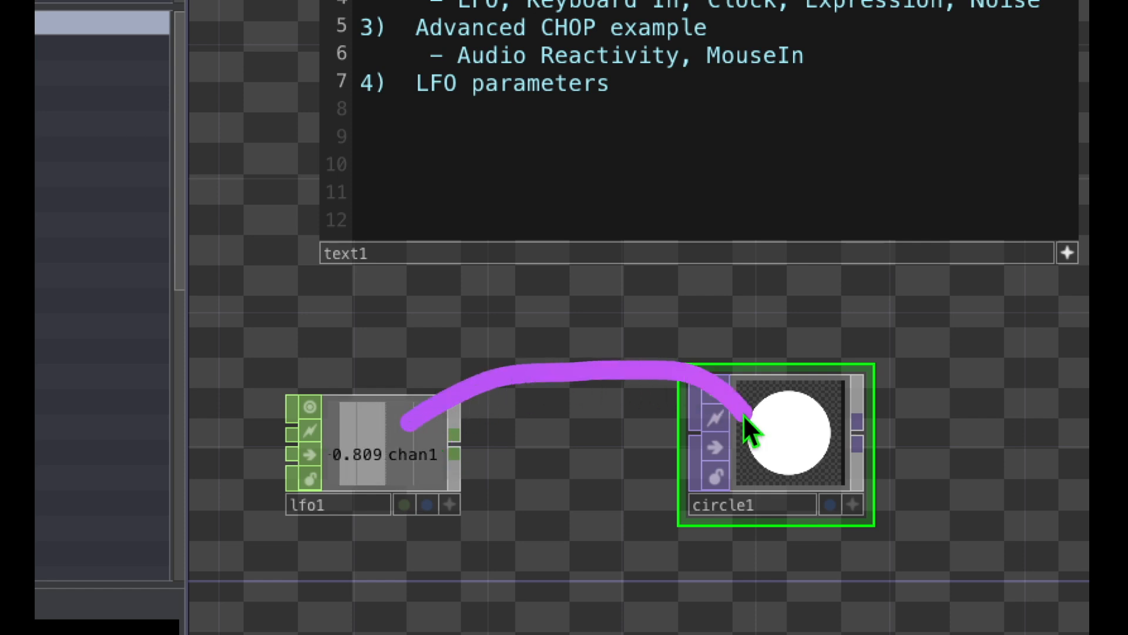
click(454, 507)
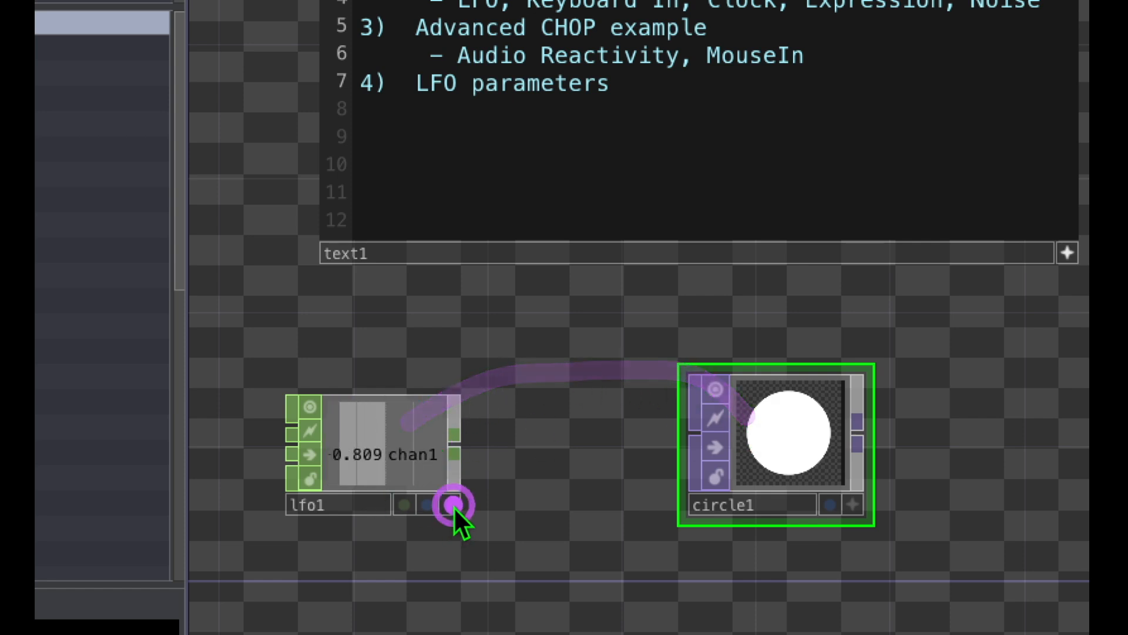
mouse_move(465, 471)
mouse_down()
mouse_move(407, 513)
mouse_move(499, 534)
mouse_move(468, 488)
mouse_up()
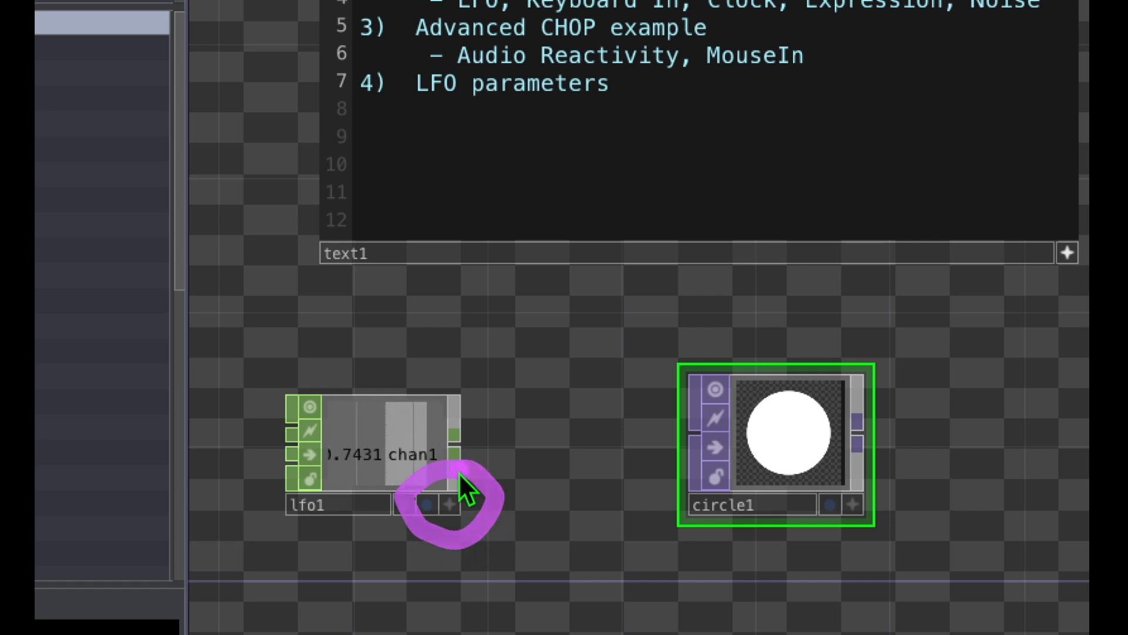
Step: Make the viewer of the lfo1 CHOP active
click(451, 506)
click(451, 506)
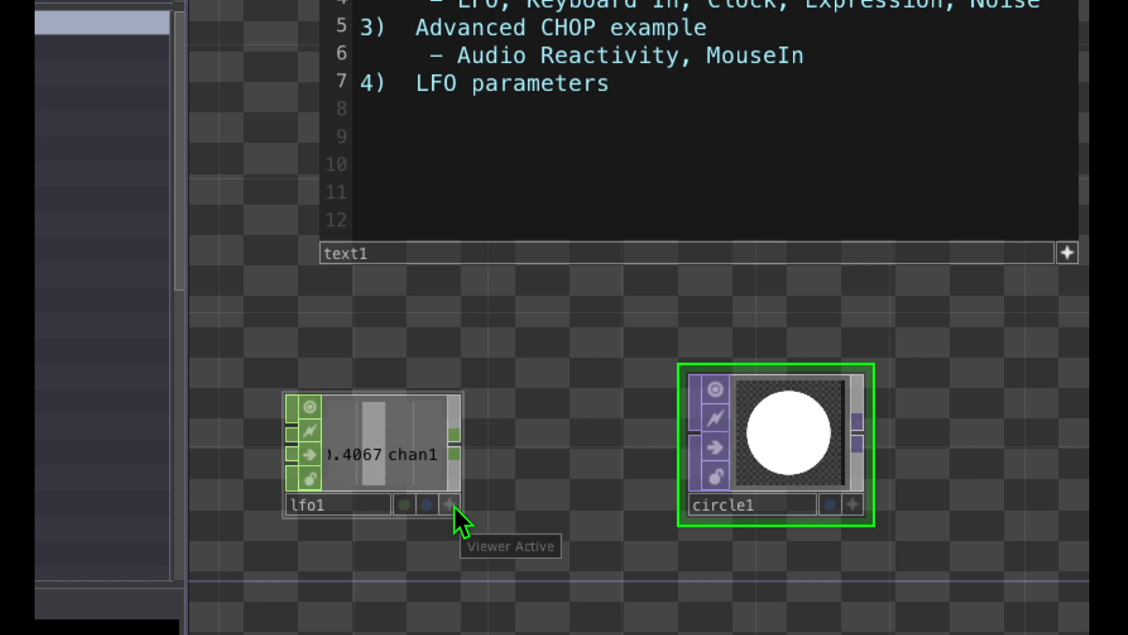
click(451, 505)
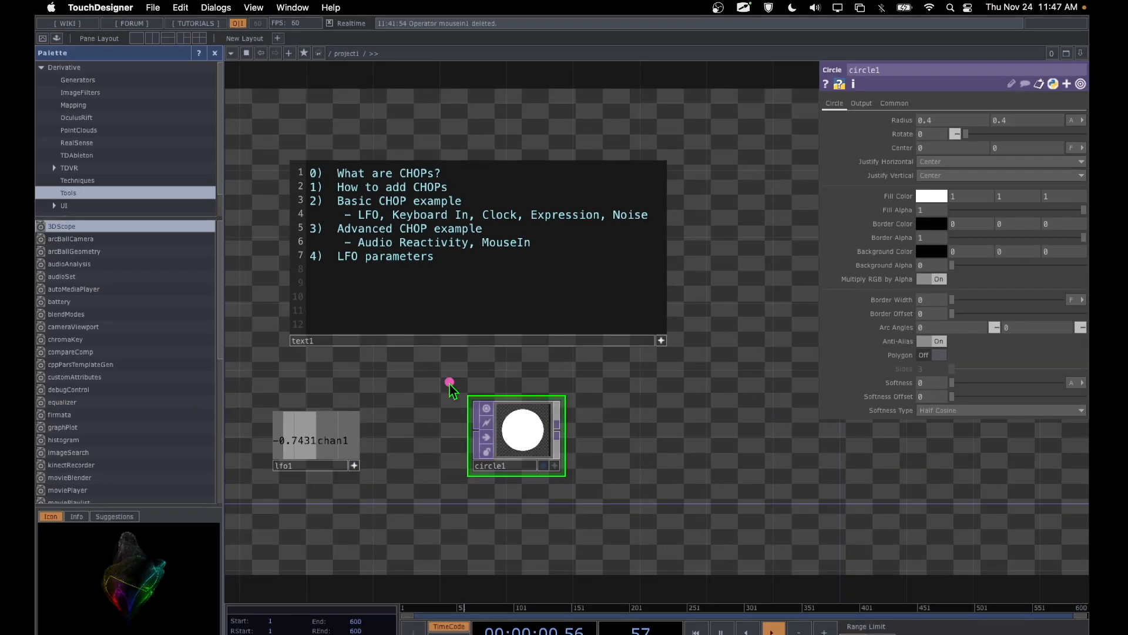
mouse_move(449, 382)
mouse_down()
mouse_move(449, 466)
mouse_move(507, 500)
mouse_move(600, 499)
mouse_move(597, 369)
mouse_move(454, 386)
mouse_move(461, 504)
mouse_move(604, 466)
mouse_move(582, 379)
mouse_move(457, 388)
mouse_up()
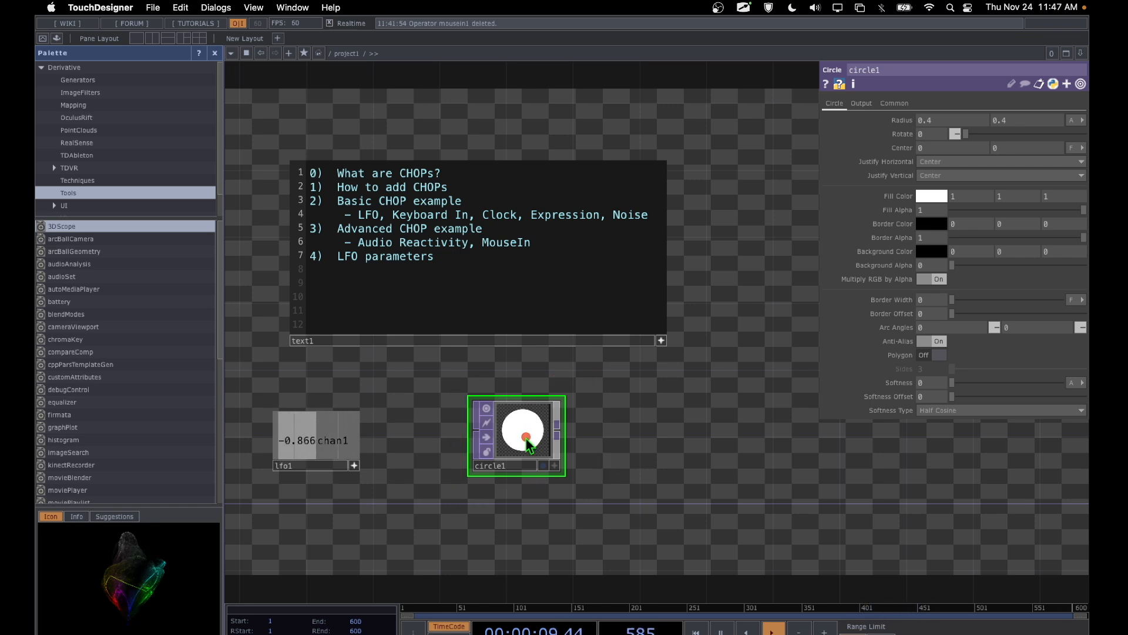
mouse_move(524, 436)
mouse_down()
mouse_move(660, 382)
mouse_move(897, 248)
mouse_move(902, 228)
mouse_up()
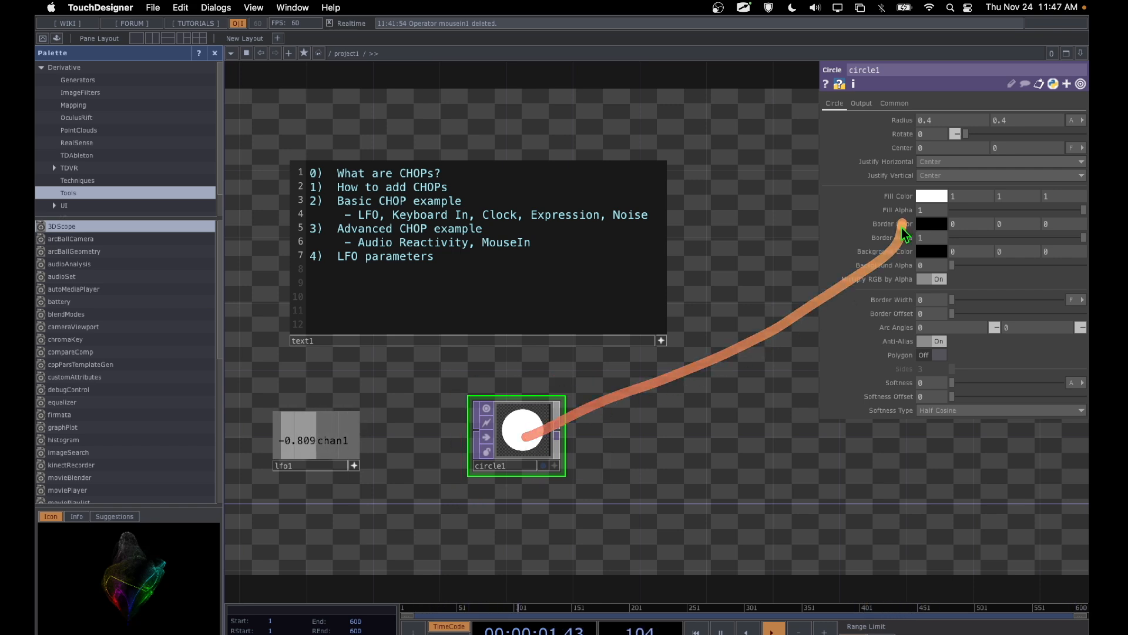
mouse_move(973, 95)
mouse_down()
mouse_move(982, 109)
mouse_move(946, 367)
mouse_move(971, 103)
mouse_up()
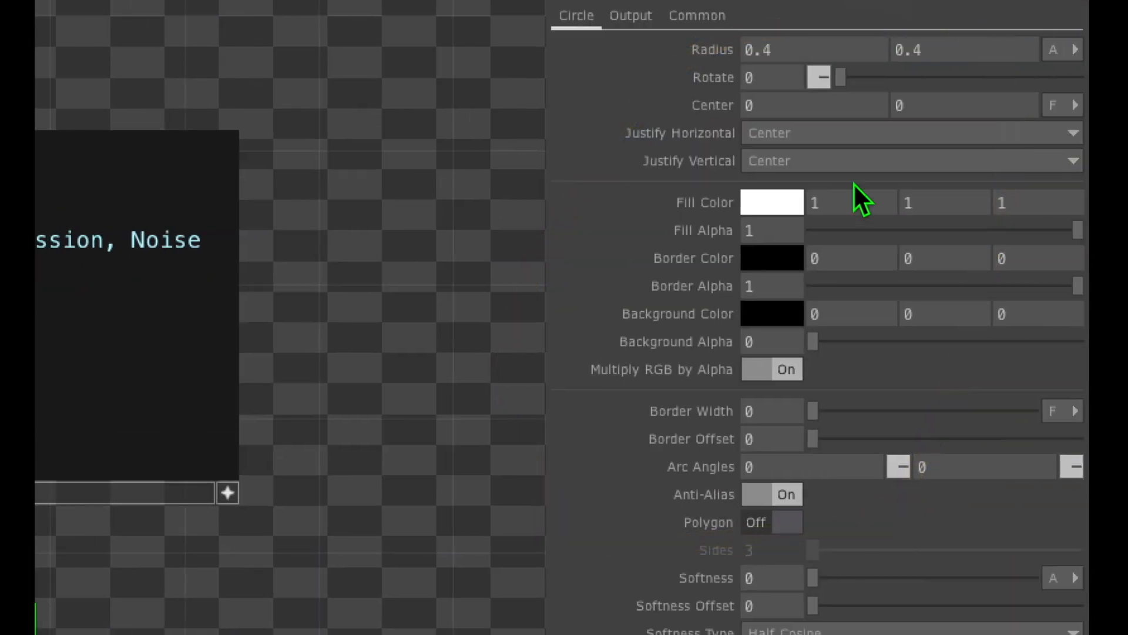
click(805, 164)
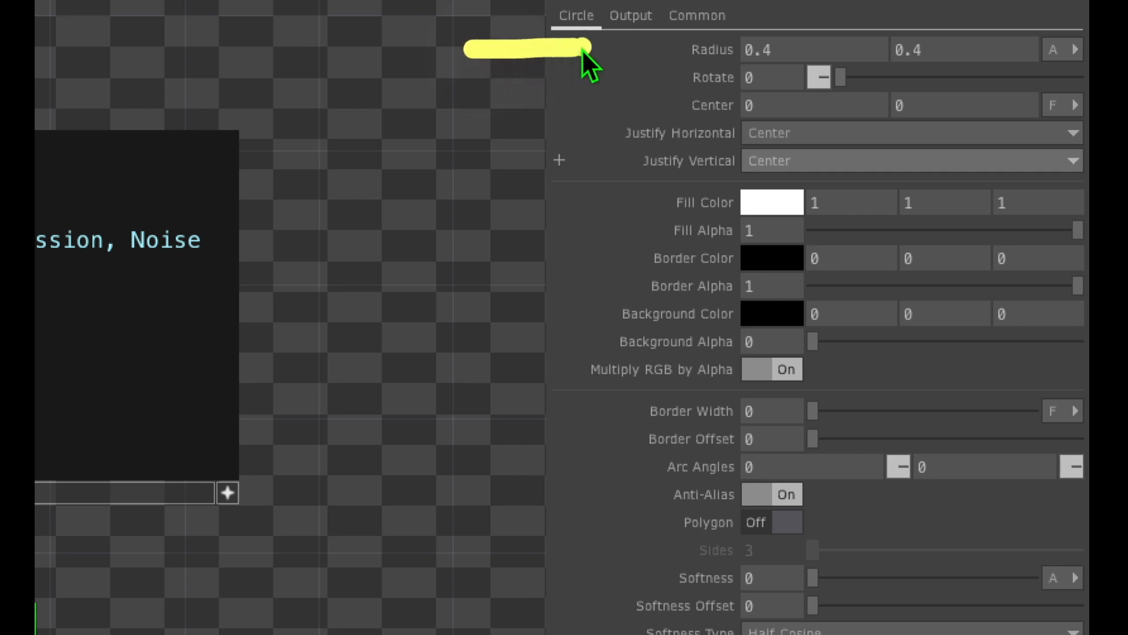
mouse_move(734, 27)
mouse_down()
mouse_move(682, 29)
mouse_move(722, 73)
mouse_move(715, 27)
mouse_up()
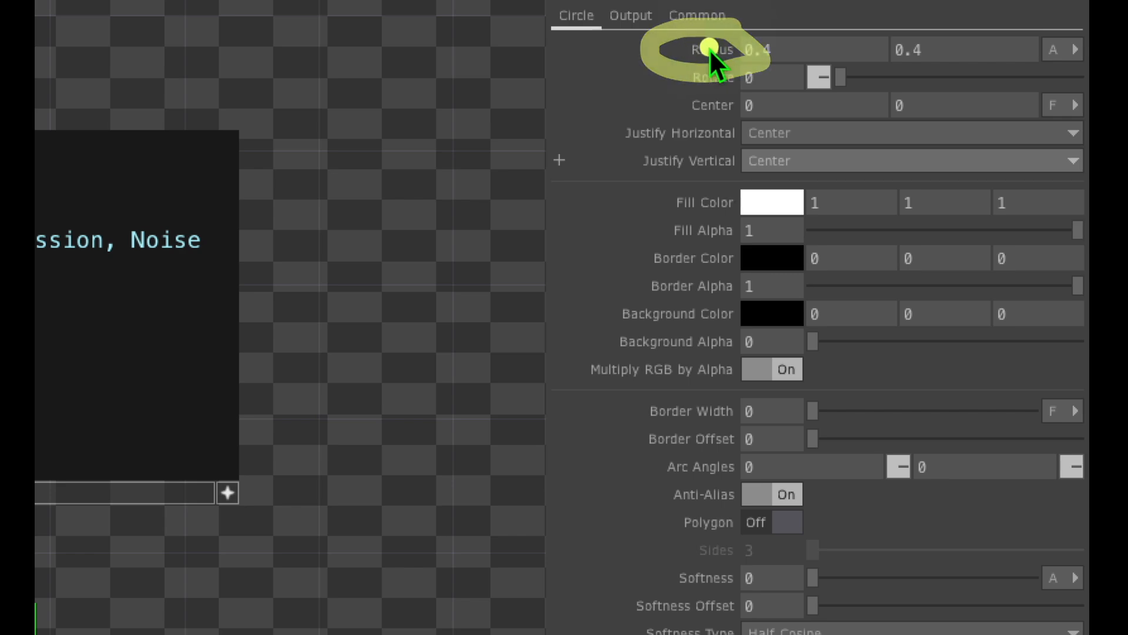
click(706, 50)
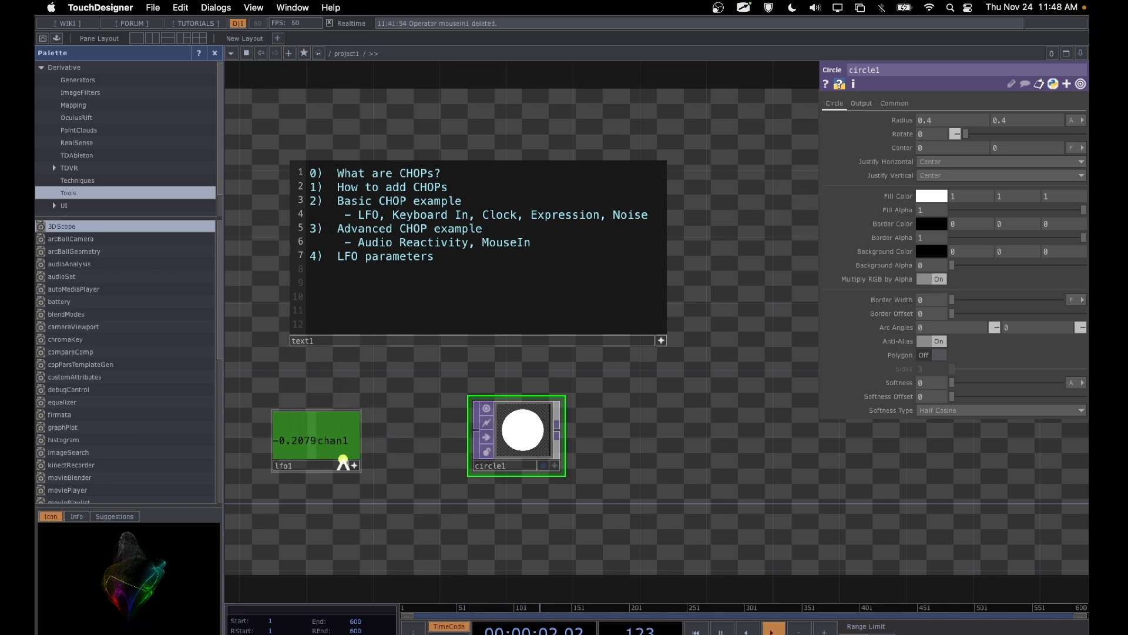
Step: Drive both Radius values of circle1 with the lfo1 channel chan1, using the Export CHOP option
double_click(321, 378)
mouse_move(377, 418)
mouse_down()
mouse_move(783, 255)
mouse_move(943, 173)
mouse_move(880, 180)
mouse_move(901, 119)
mouse_move(859, 151)
mouse_move(943, 121)
mouse_up()
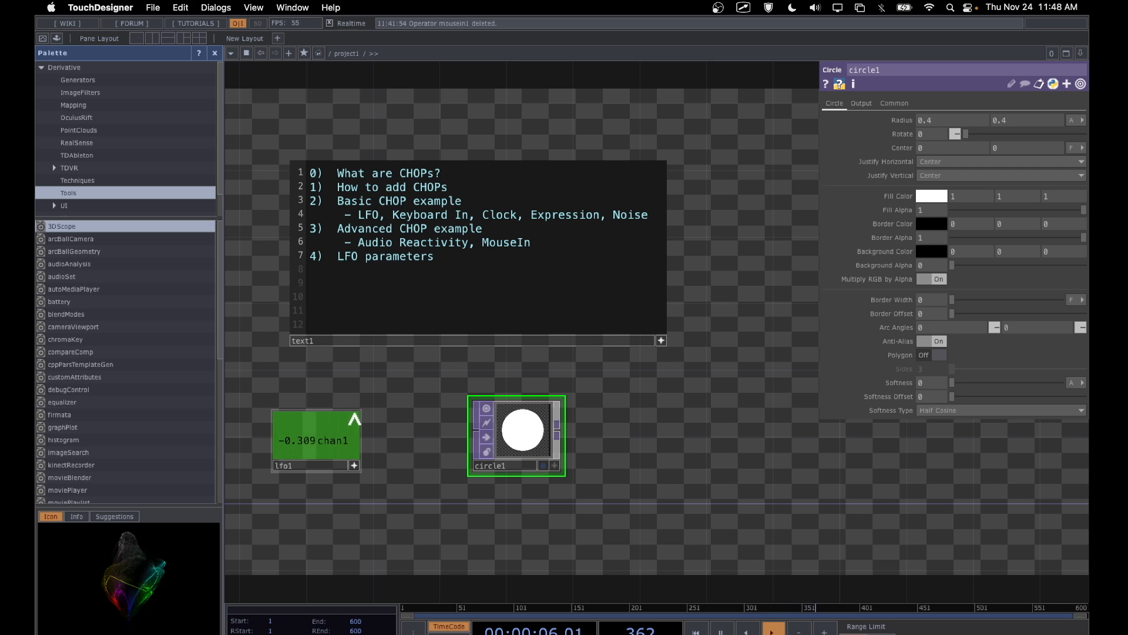
drag(353, 419, 911, 122)
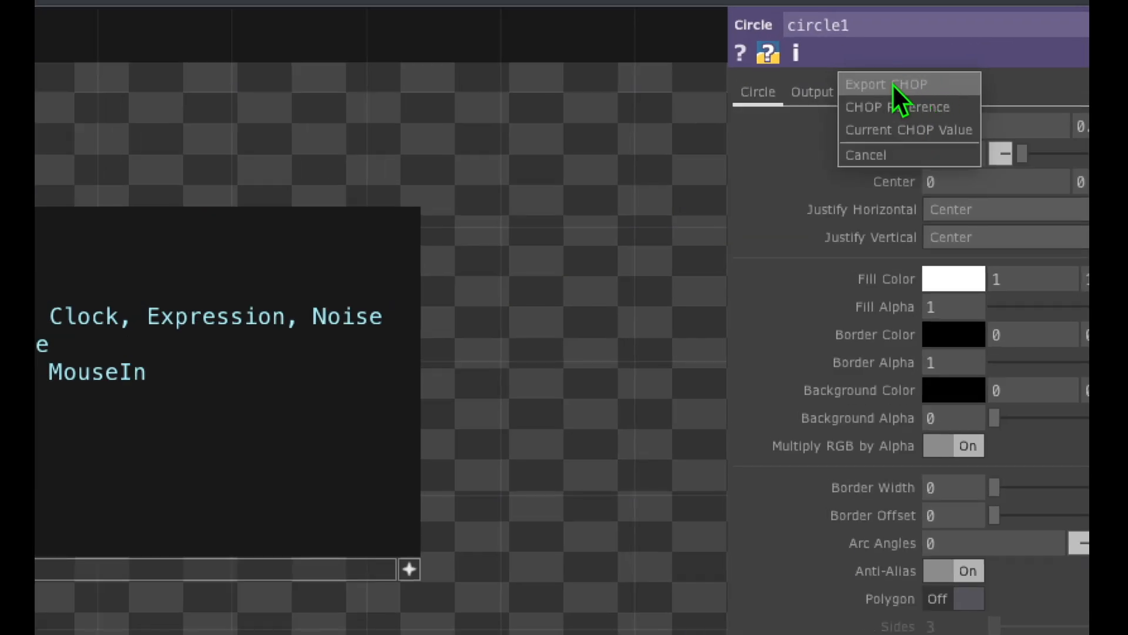
click(893, 83)
drag(911, 118, 703, 124)
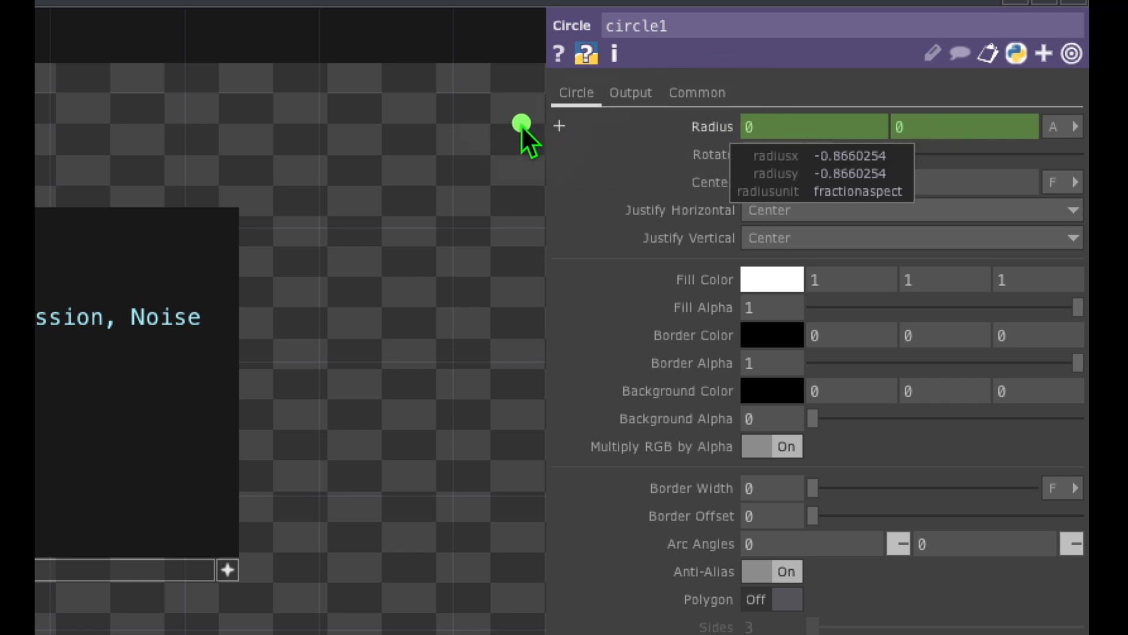
mouse_move(522, 128)
mouse_down()
mouse_move(506, 131)
mouse_move(600, 130)
mouse_up()
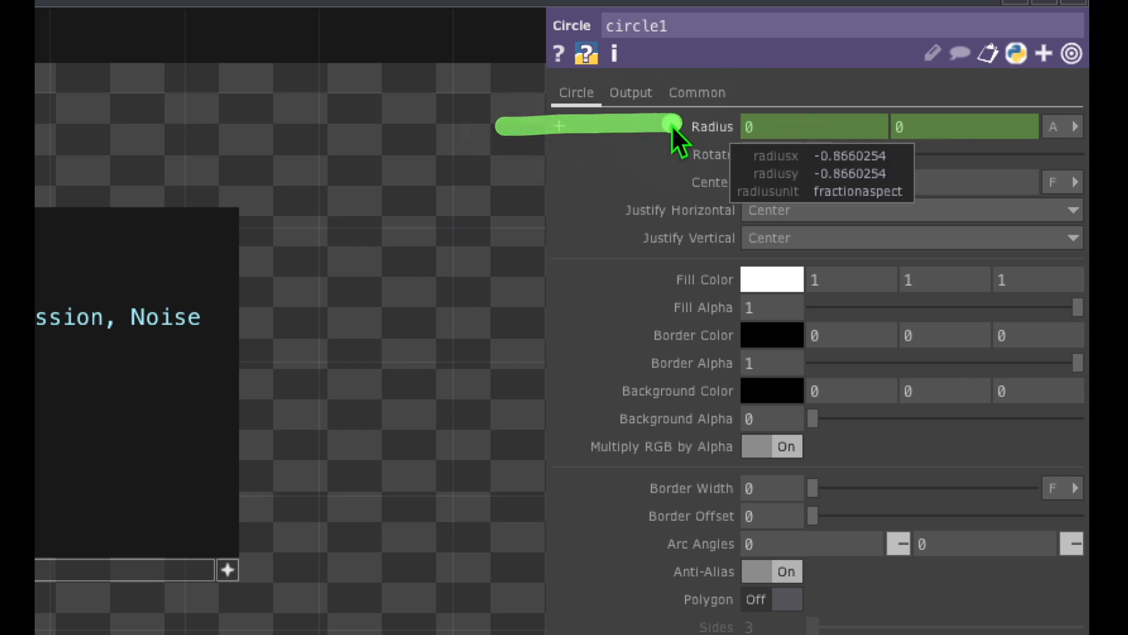
mouse_move(733, 92)
mouse_down()
mouse_move(705, 94)
mouse_move(742, 165)
mouse_move(713, 101)
mouse_up()
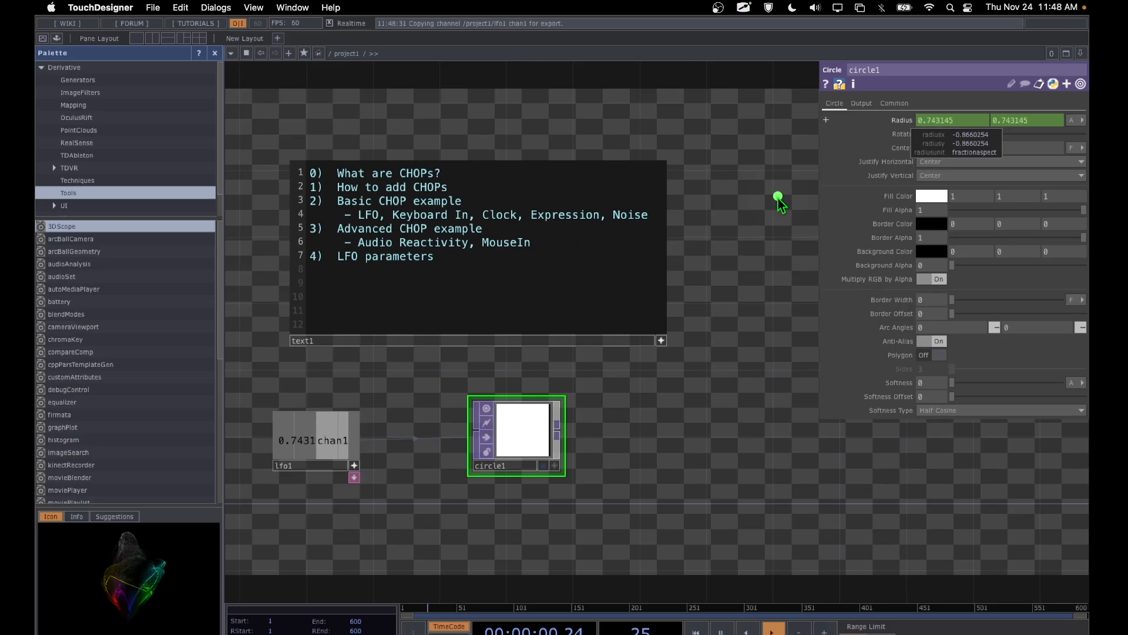
mouse_move(324, 390)
mouse_down()
mouse_move(314, 391)
mouse_move(341, 524)
mouse_move(379, 388)
mouse_move(292, 407)
mouse_up()
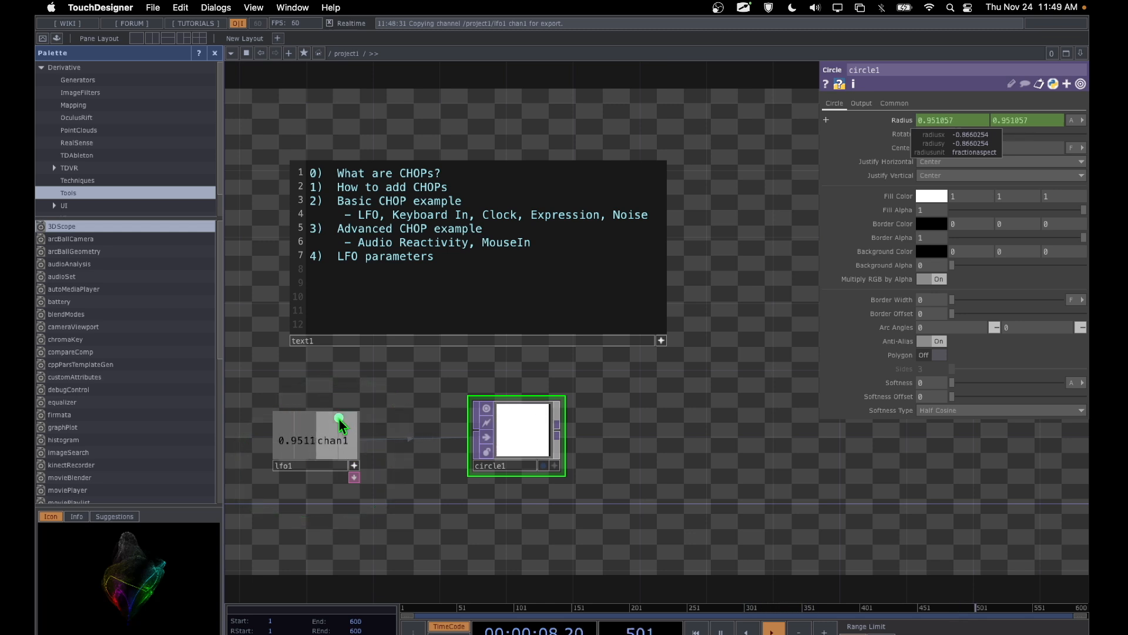
mouse_move(337, 419)
mouse_down()
mouse_move(470, 386)
mouse_move(509, 400)
mouse_move(450, 474)
mouse_move(603, 419)
mouse_move(481, 377)
mouse_up()
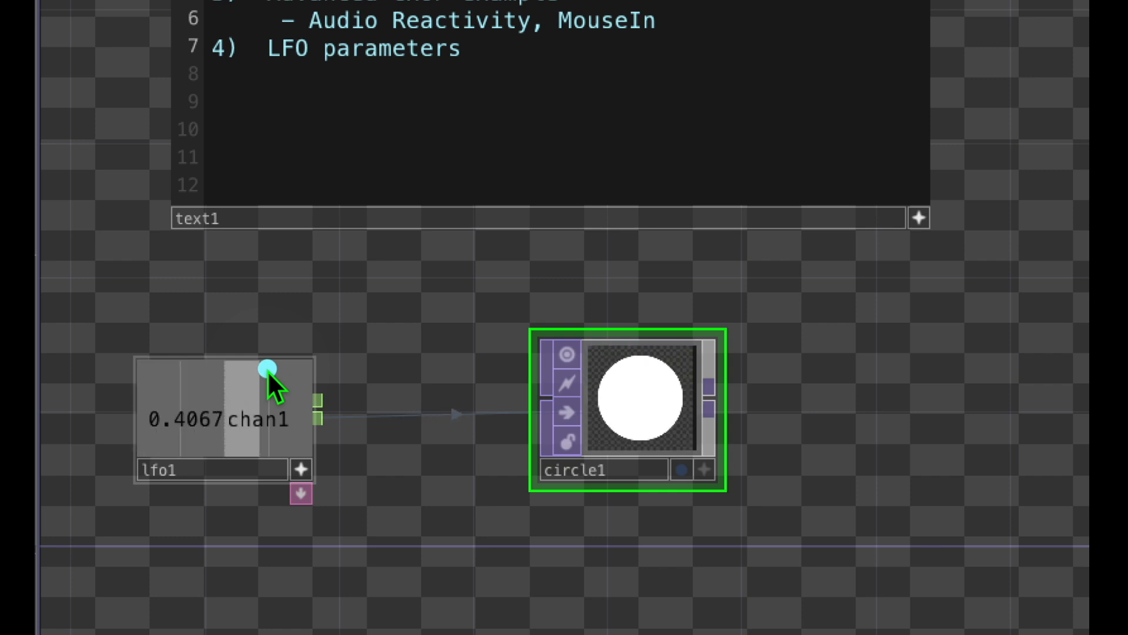
mouse_move(270, 362)
mouse_down()
mouse_move(506, 330)
mouse_move(536, 349)
mouse_up()
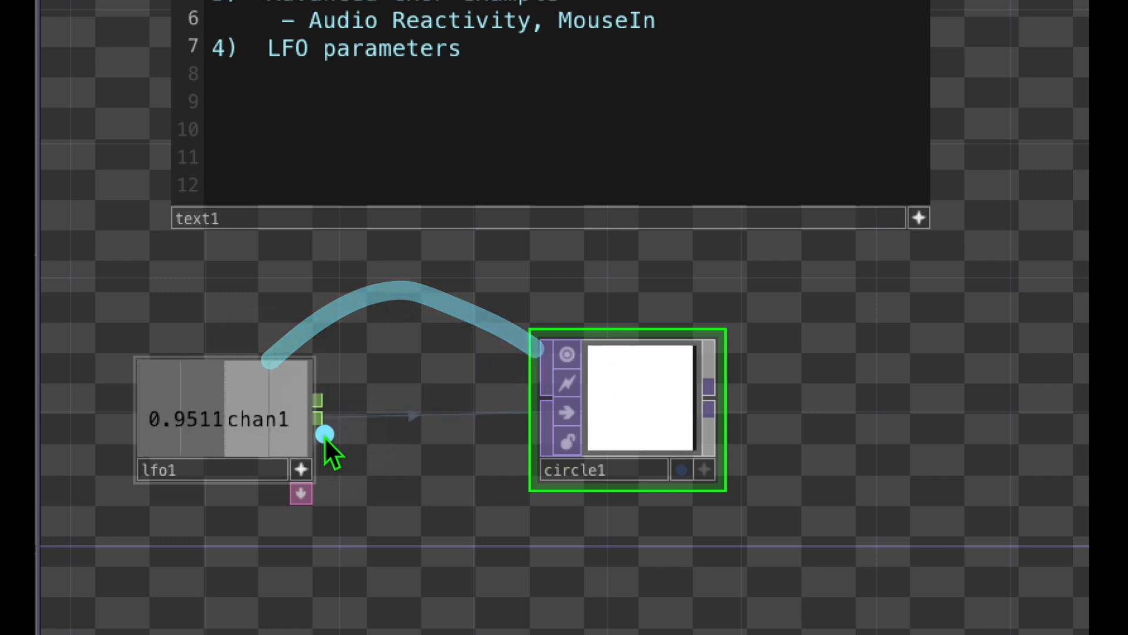
drag(321, 432, 495, 420)
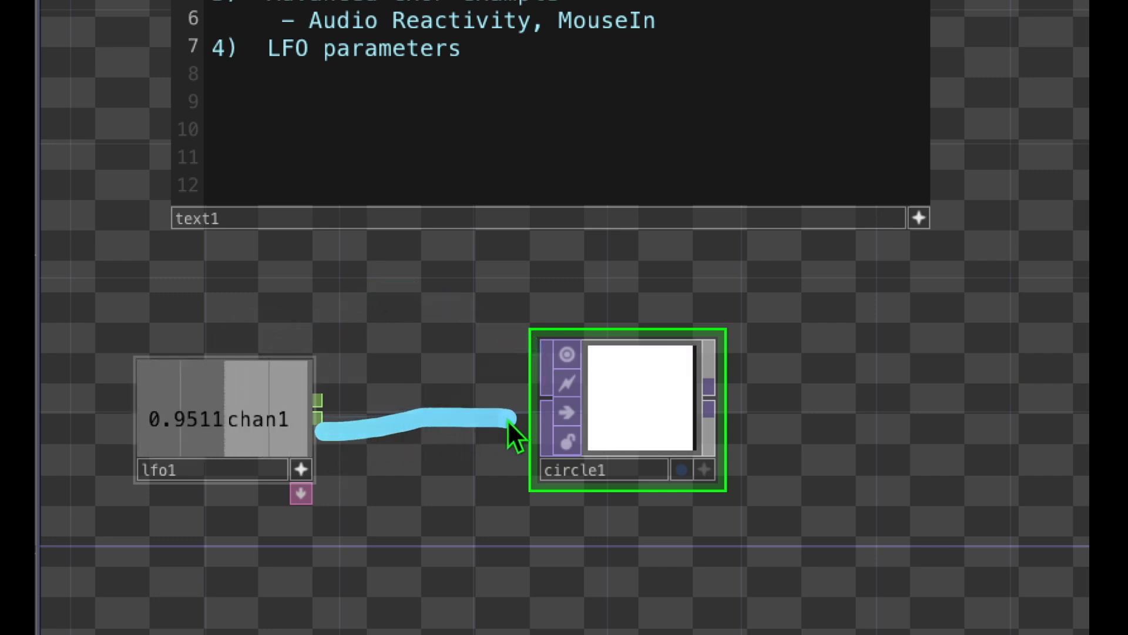
drag(328, 442, 521, 446)
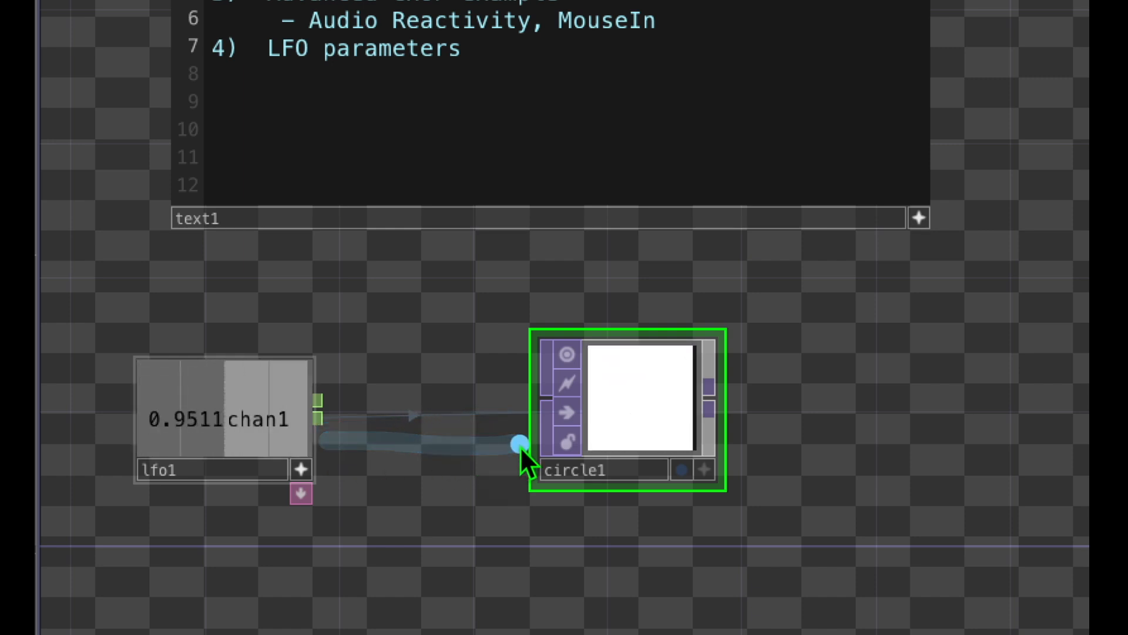
mouse_move(287, 375)
mouse_down()
mouse_move(510, 314)
mouse_move(596, 357)
mouse_up()
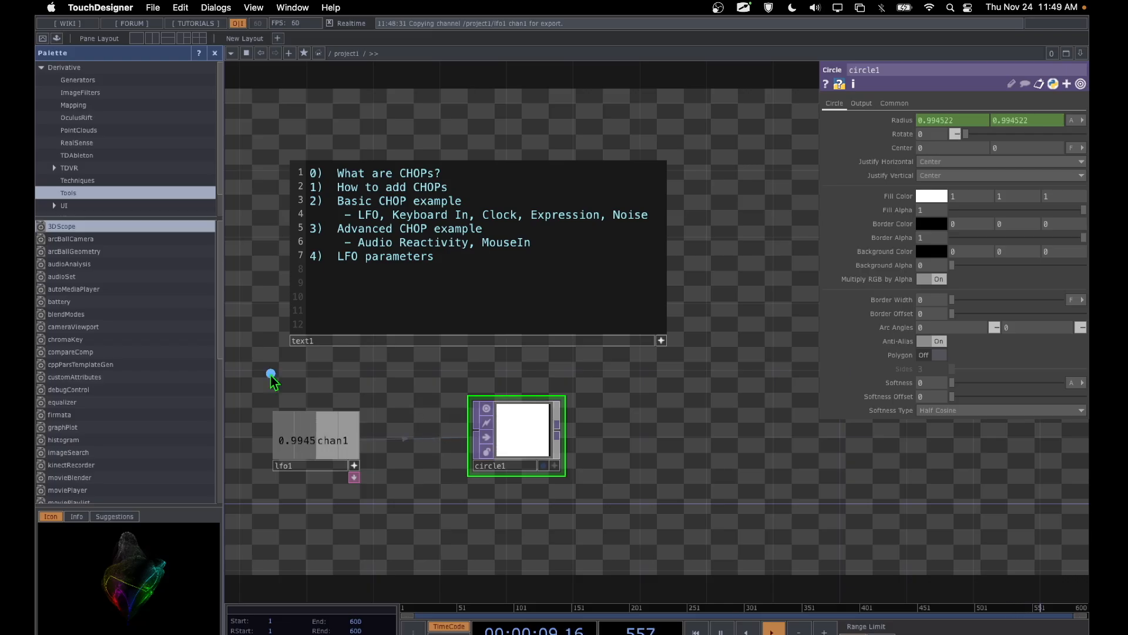
mouse_move(304, 326)
mouse_down()
mouse_move(283, 329)
mouse_move(79, 506)
mouse_up()
mouse_move(243, 488)
mouse_down()
mouse_move(378, 491)
mouse_move(350, 392)
mouse_up()
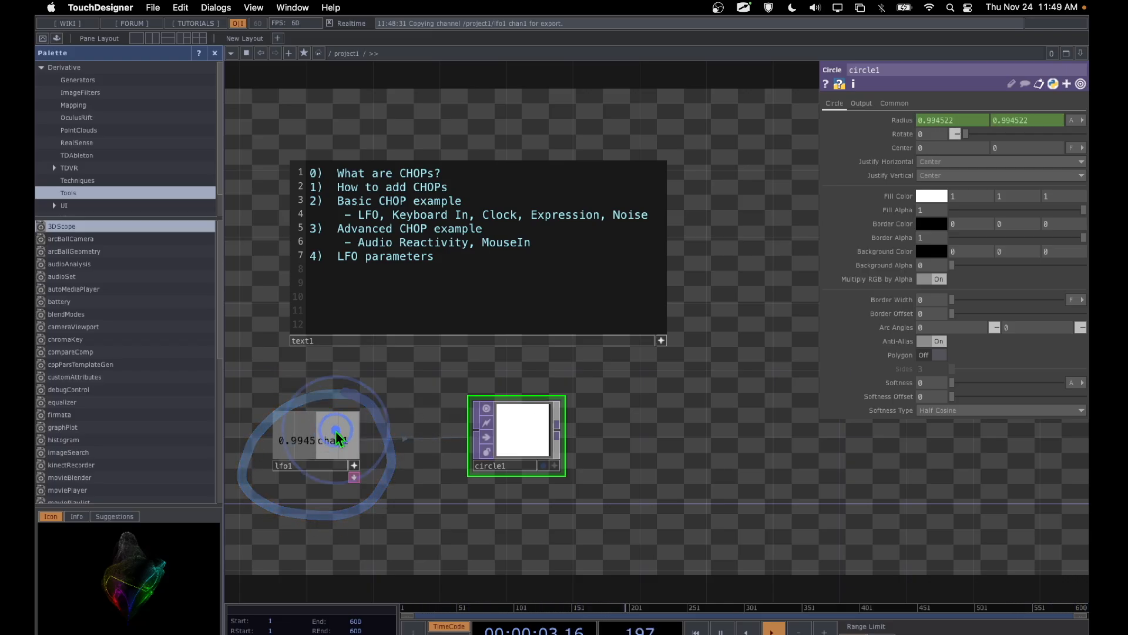
Step: Deactivate the viewer of the lfo1 CHOP and select lfo1 to show its parameters
click(354, 465)
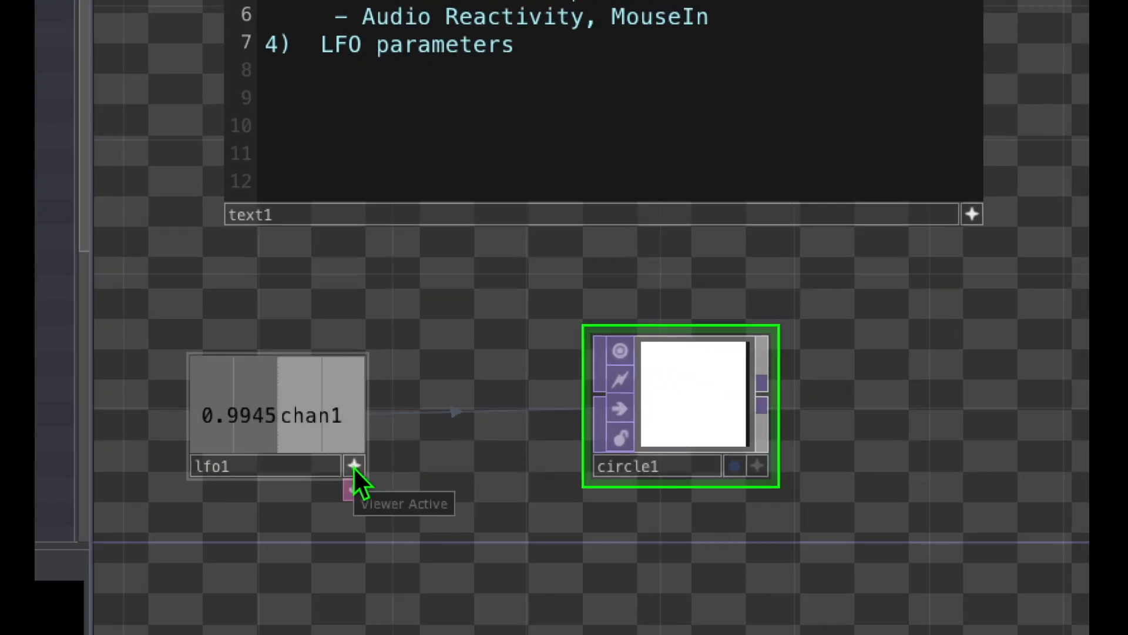
mouse_move(357, 443)
mouse_down()
mouse_move(344, 480)
mouse_move(365, 449)
mouse_up()
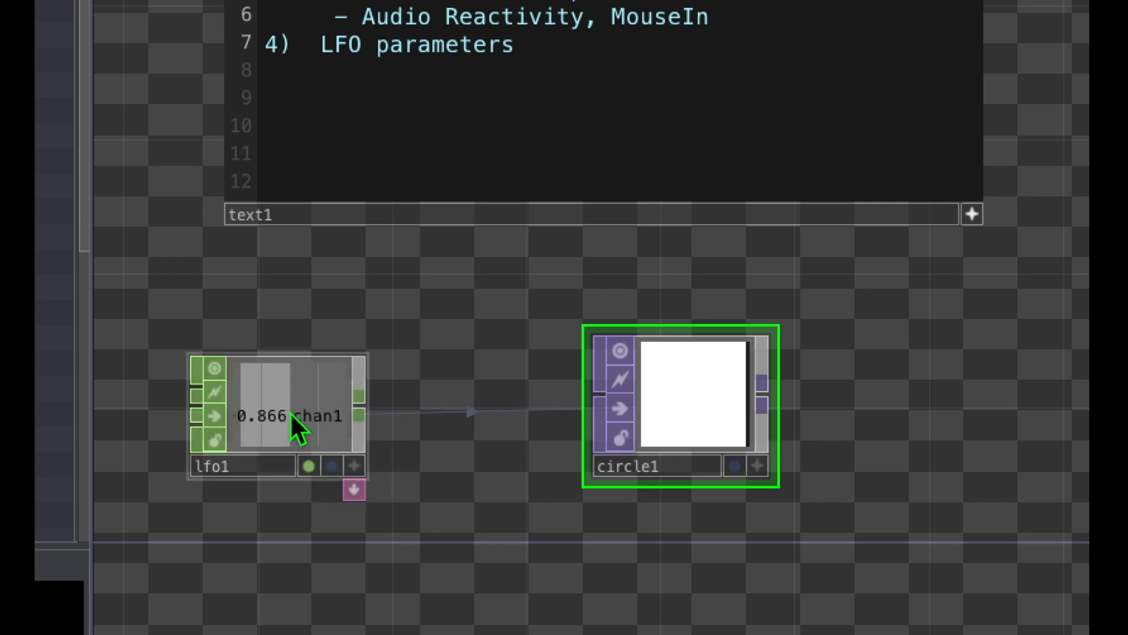
click(302, 397)
mouse_move(151, 327)
mouse_down()
mouse_move(161, 375)
mouse_move(343, 511)
mouse_move(381, 357)
mouse_move(171, 329)
mouse_up()
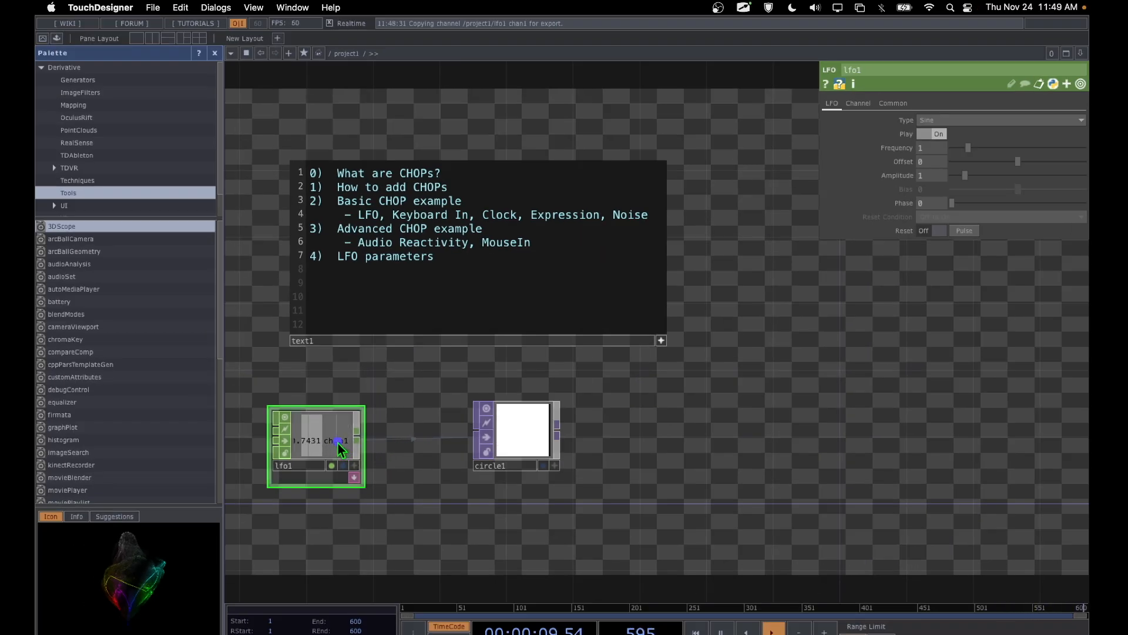
Step: Lower the Frequency of the lfo1 CHOP to 0.2
drag(339, 444, 921, 98)
click(941, 148)
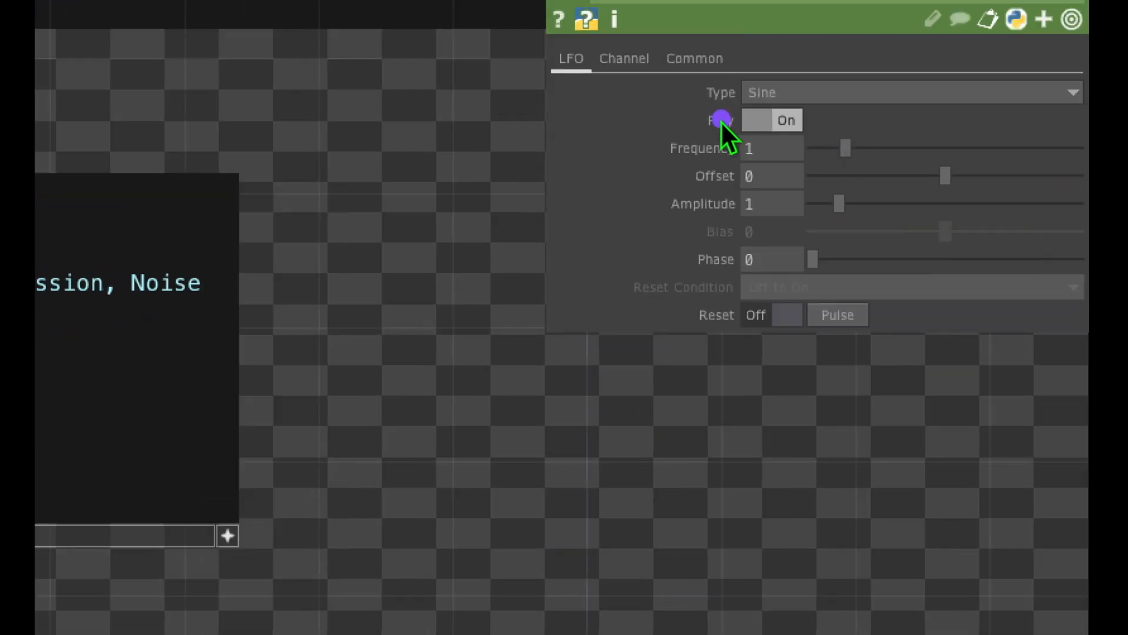
mouse_move(721, 121)
mouse_down()
mouse_move(640, 187)
mouse_move(729, 128)
mouse_up()
click(847, 146)
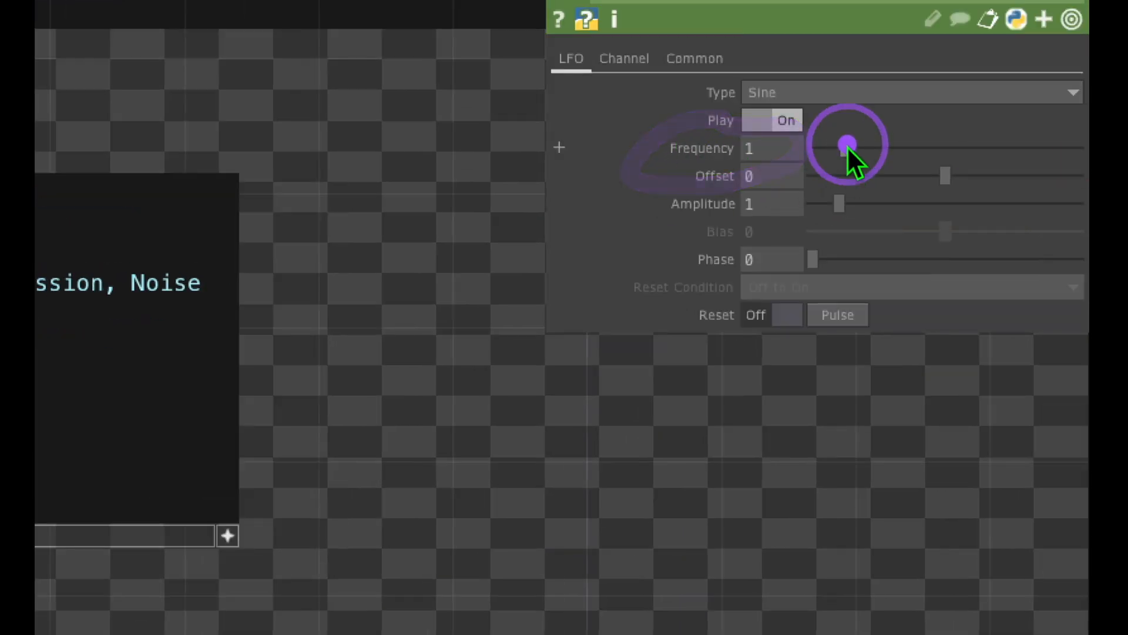
drag(845, 147, 820, 147)
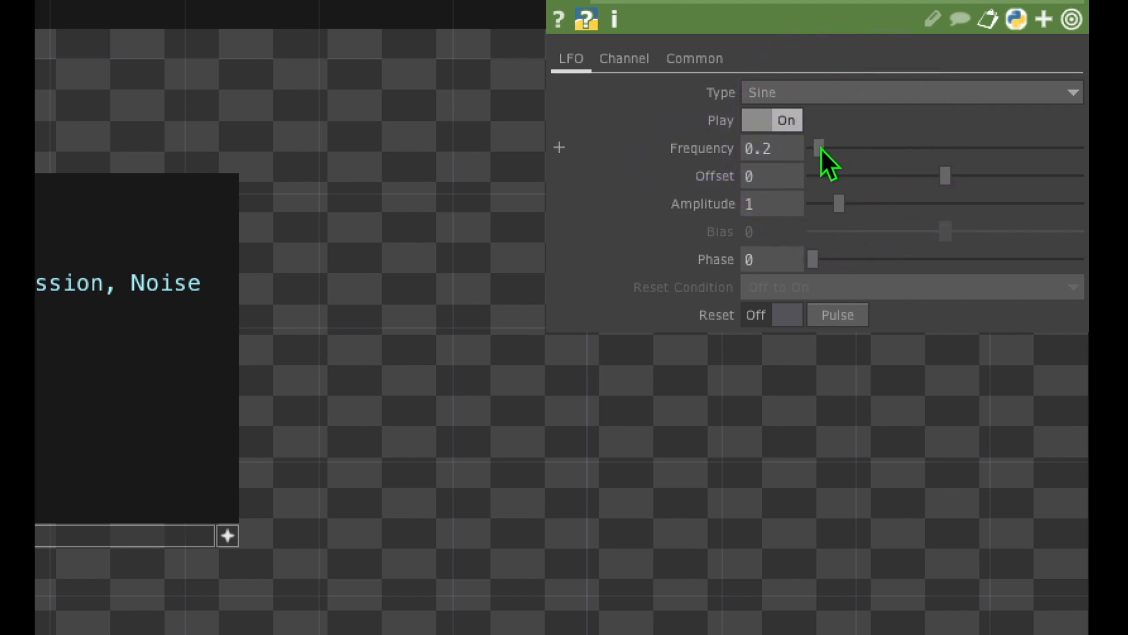
drag(742, 116, 668, 117)
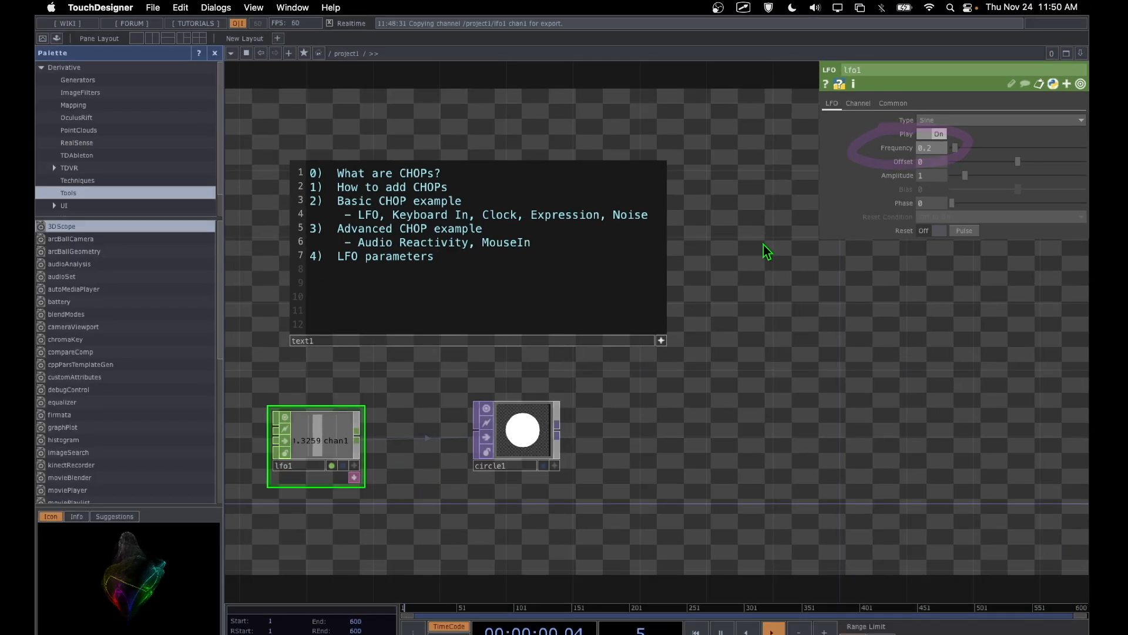
drag(406, 427, 406, 428)
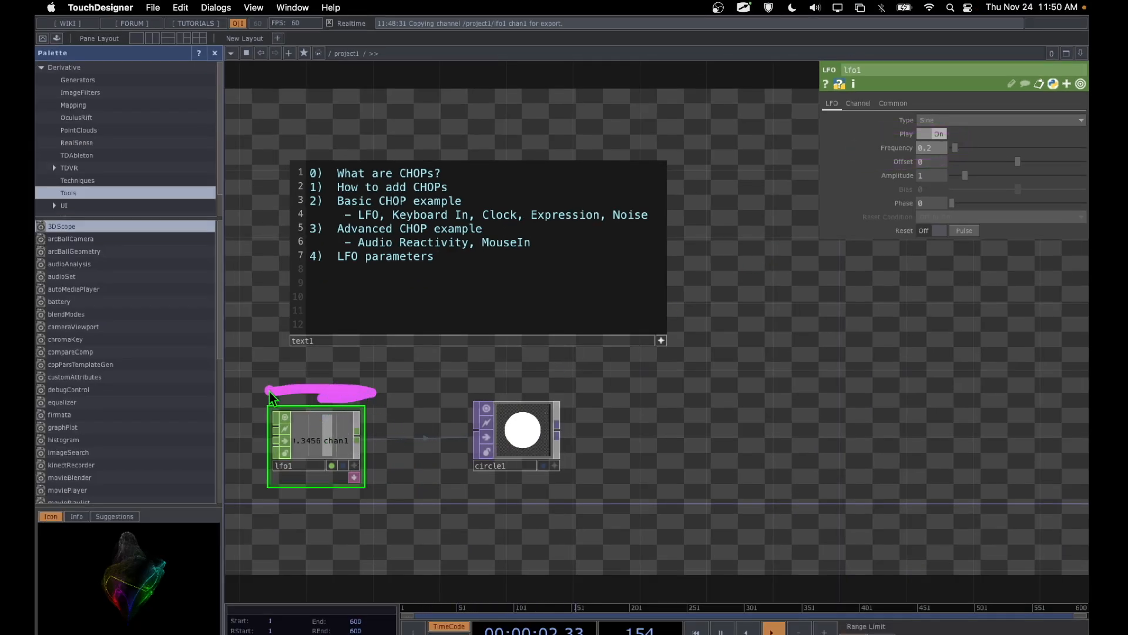
drag(355, 369, 310, 370)
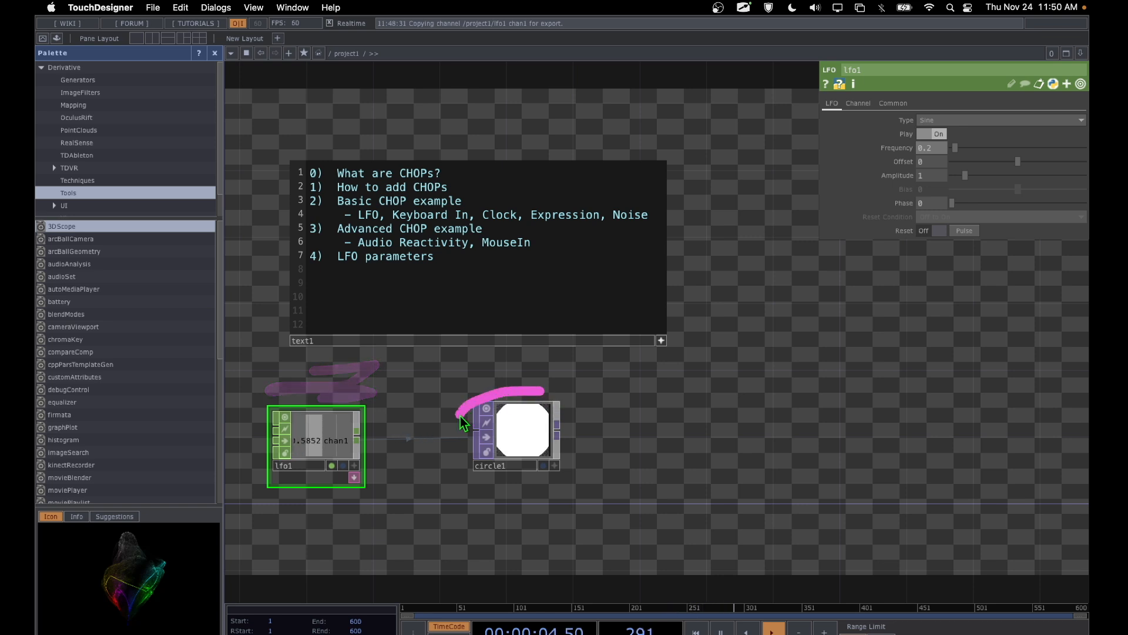
drag(460, 416, 490, 497)
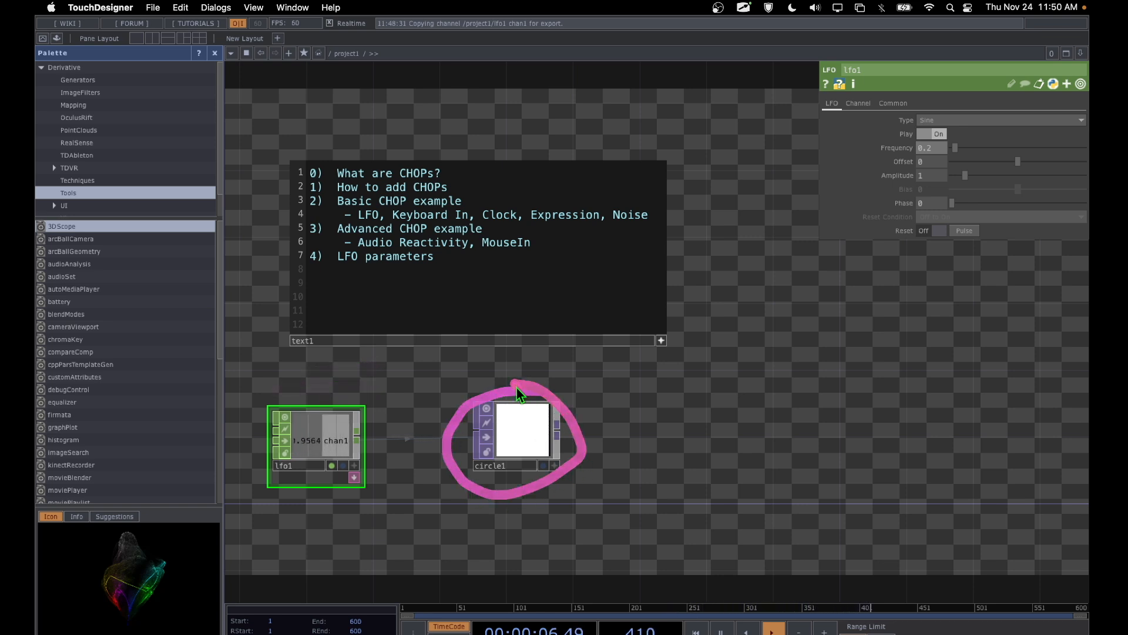
click(517, 464)
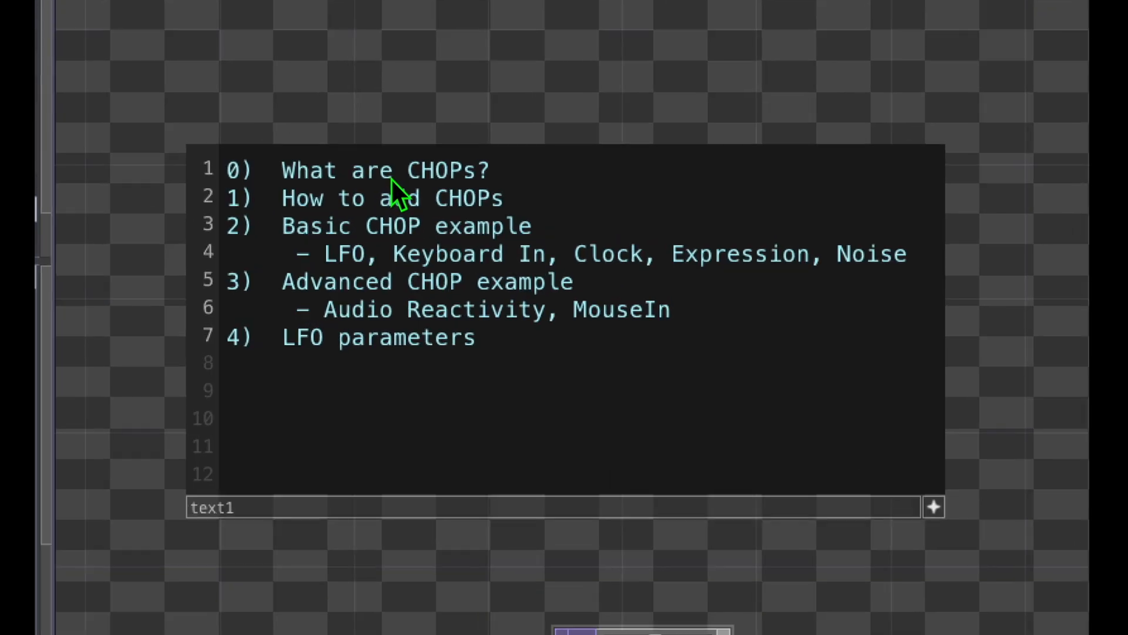
click(200, 207)
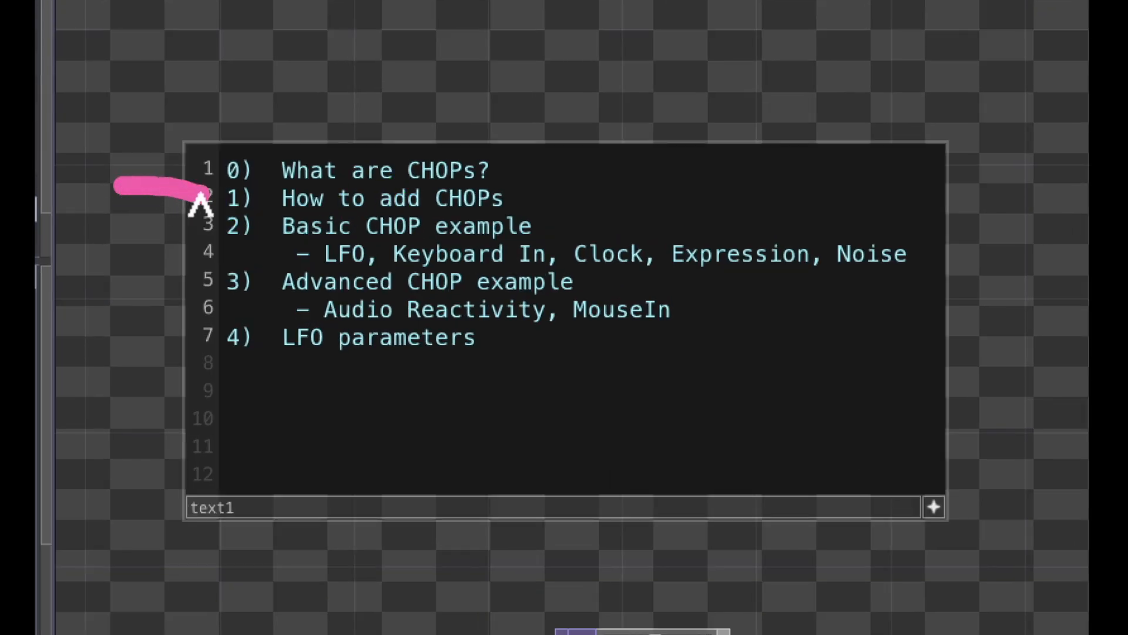
mouse_move(312, 164)
mouse_down()
mouse_move(171, 237)
mouse_move(519, 244)
mouse_up()
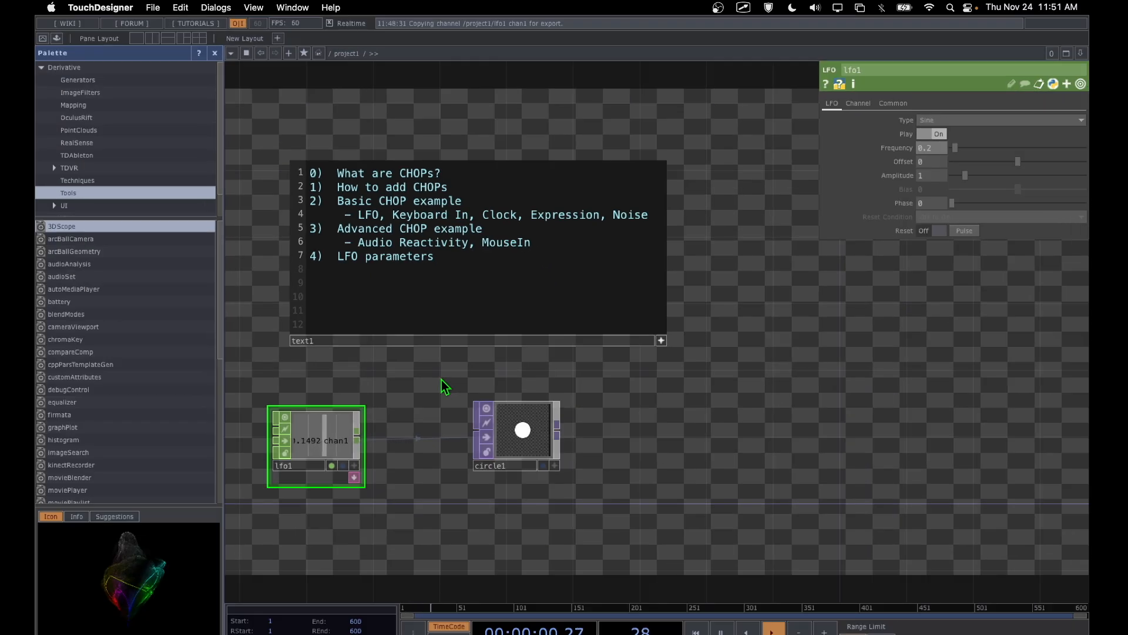
Step: Add a Keyboard In CHOP to the network below the lfo1 operator
drag(428, 448, 458, 369)
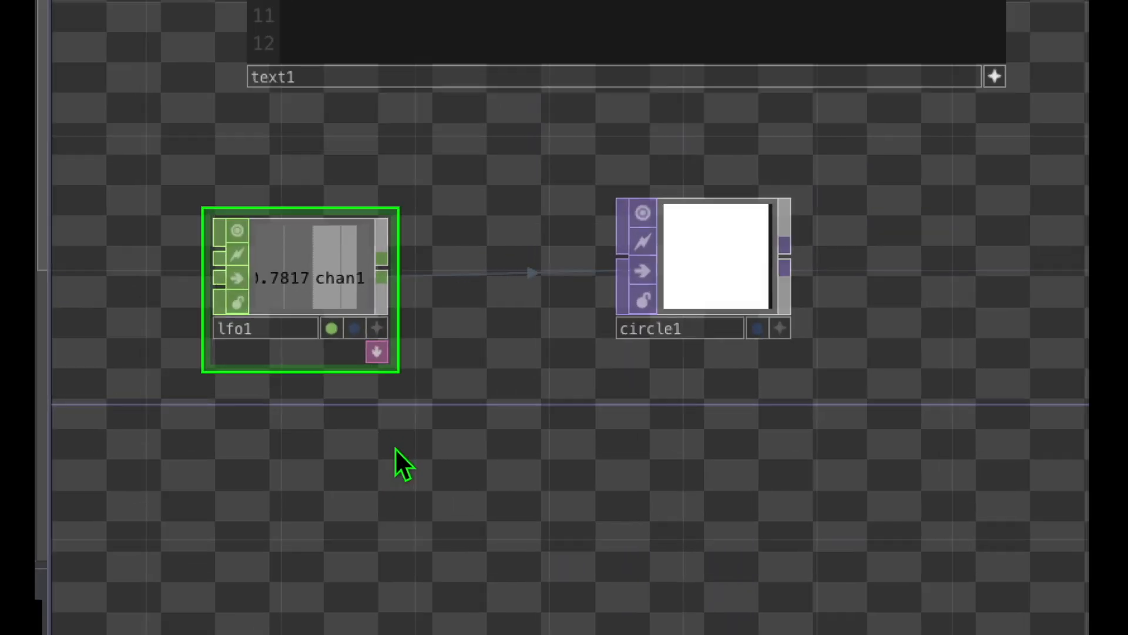
key(Tab)
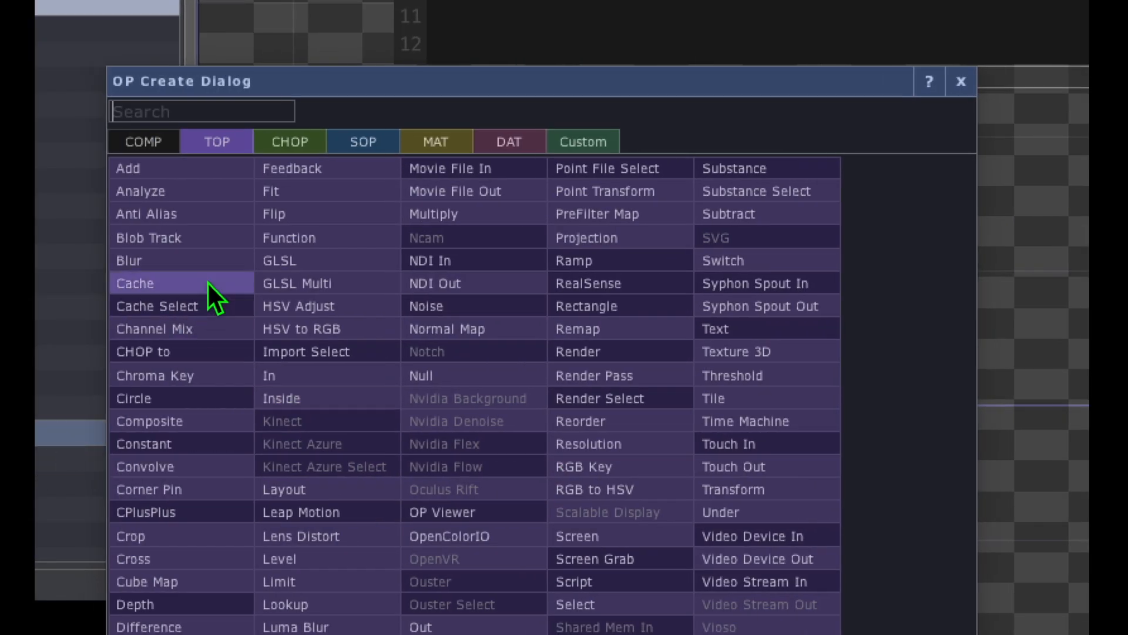
click(63, 269)
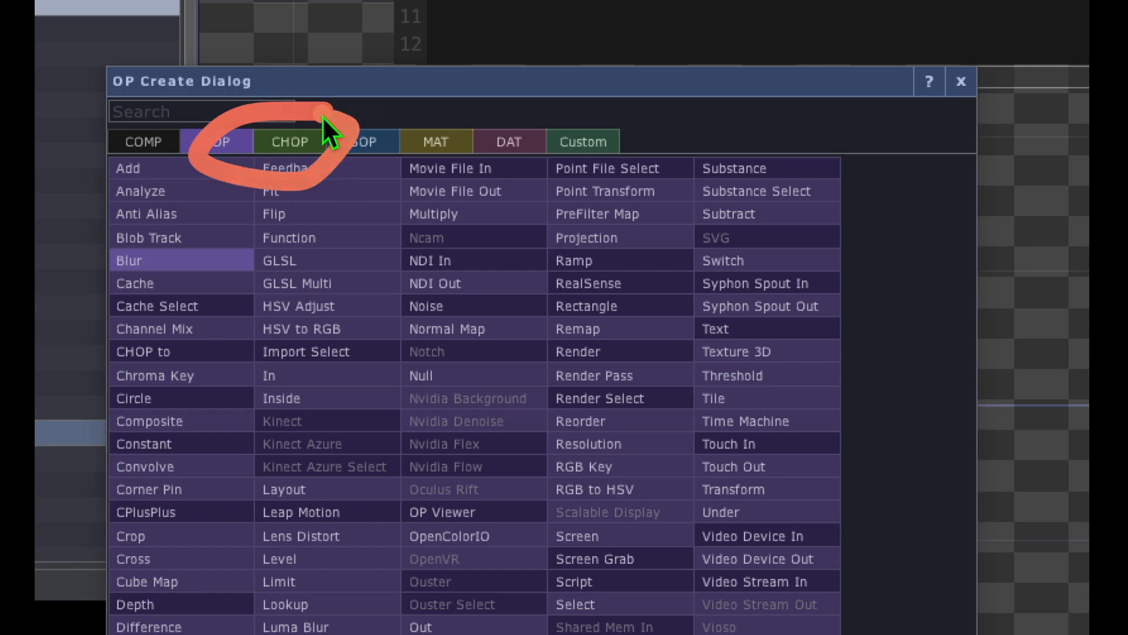
click(298, 145)
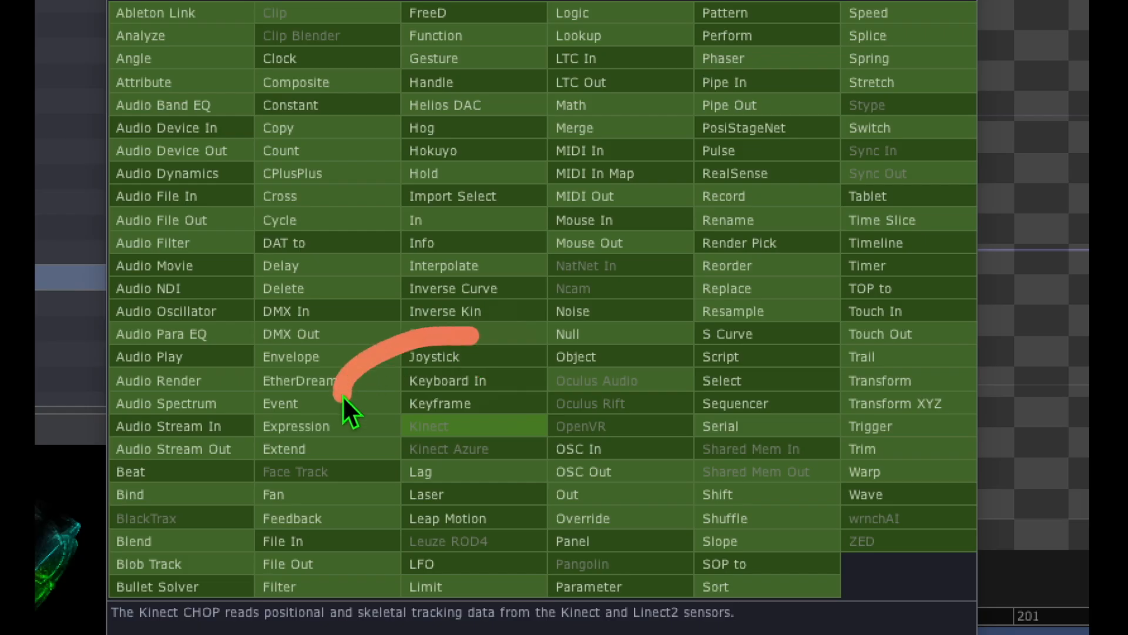
click(456, 380)
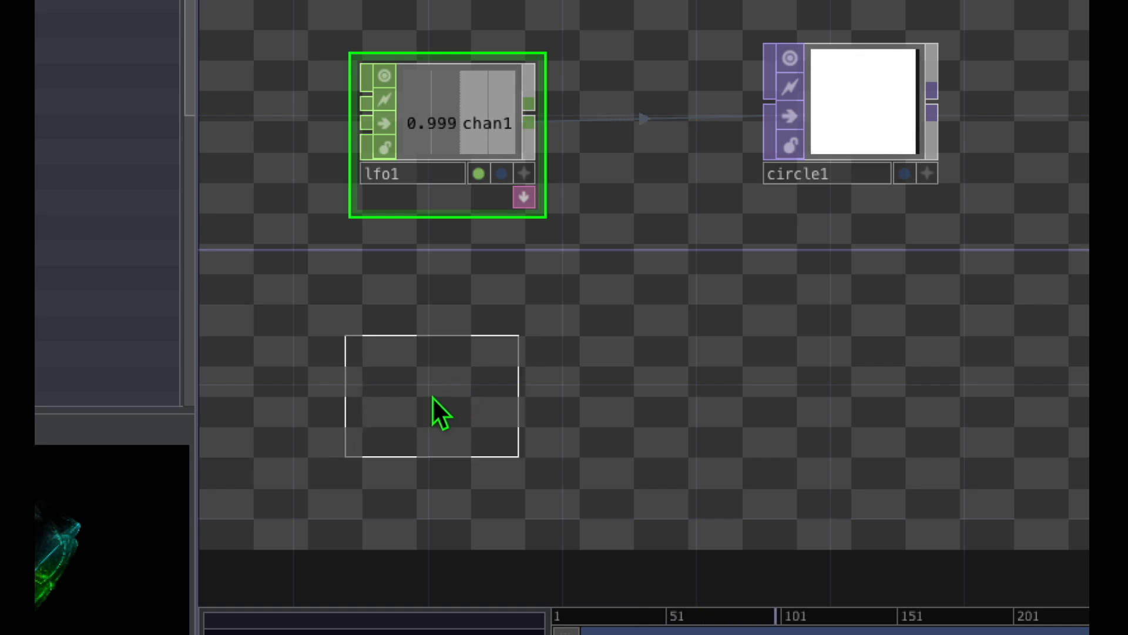
click(447, 390)
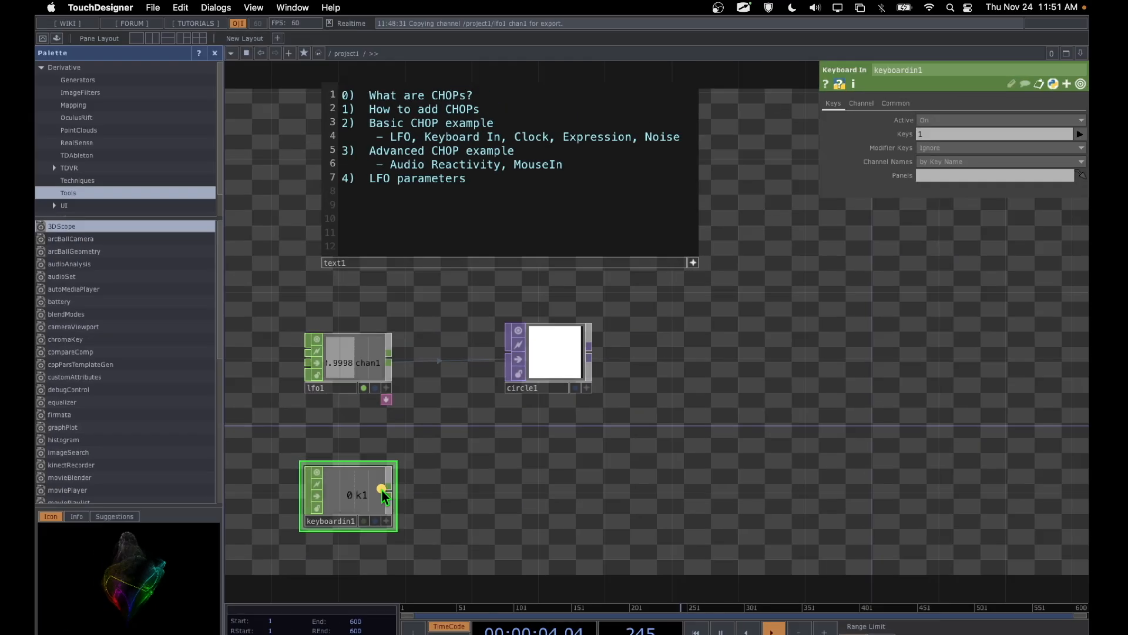
mouse_move(356, 498)
mouse_down()
mouse_move(1016, 52)
mouse_move(936, 267)
mouse_move(877, 59)
mouse_up()
key(Escape)
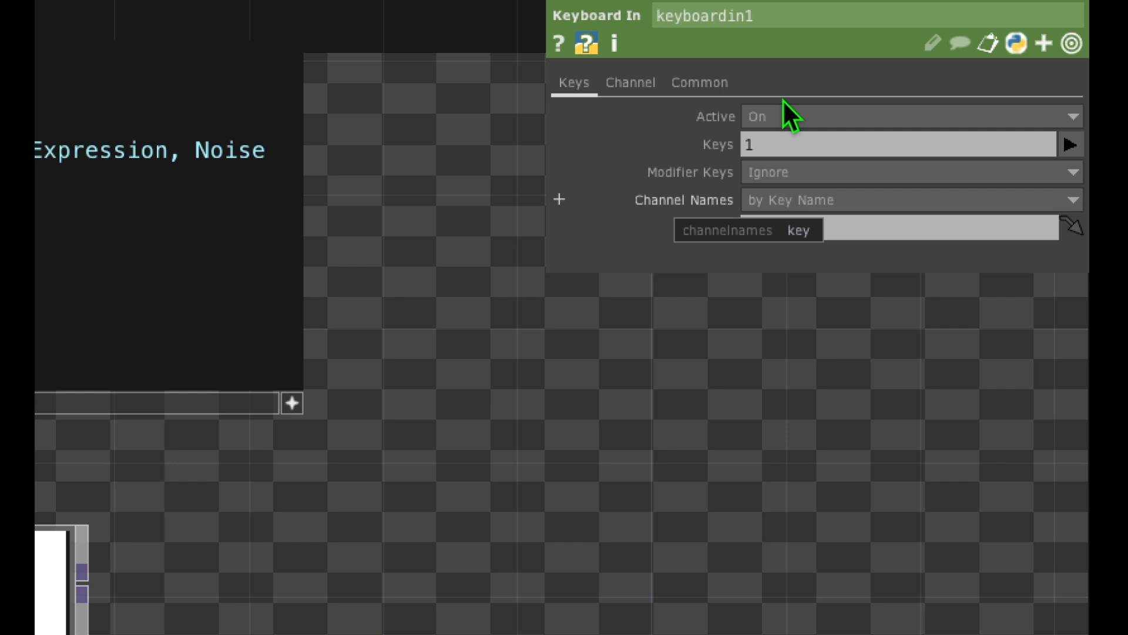
drag(643, 47, 743, 43)
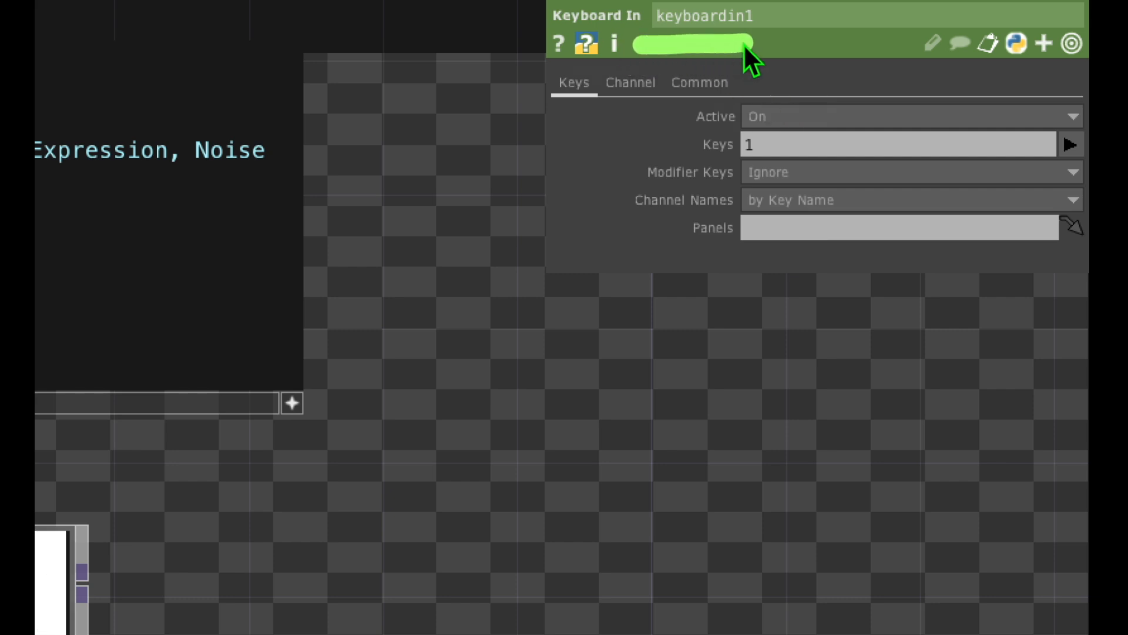
mouse_move(710, 115)
mouse_down()
mouse_move(731, 111)
mouse_move(635, 176)
mouse_move(786, 164)
mouse_move(703, 96)
mouse_up()
click(777, 146)
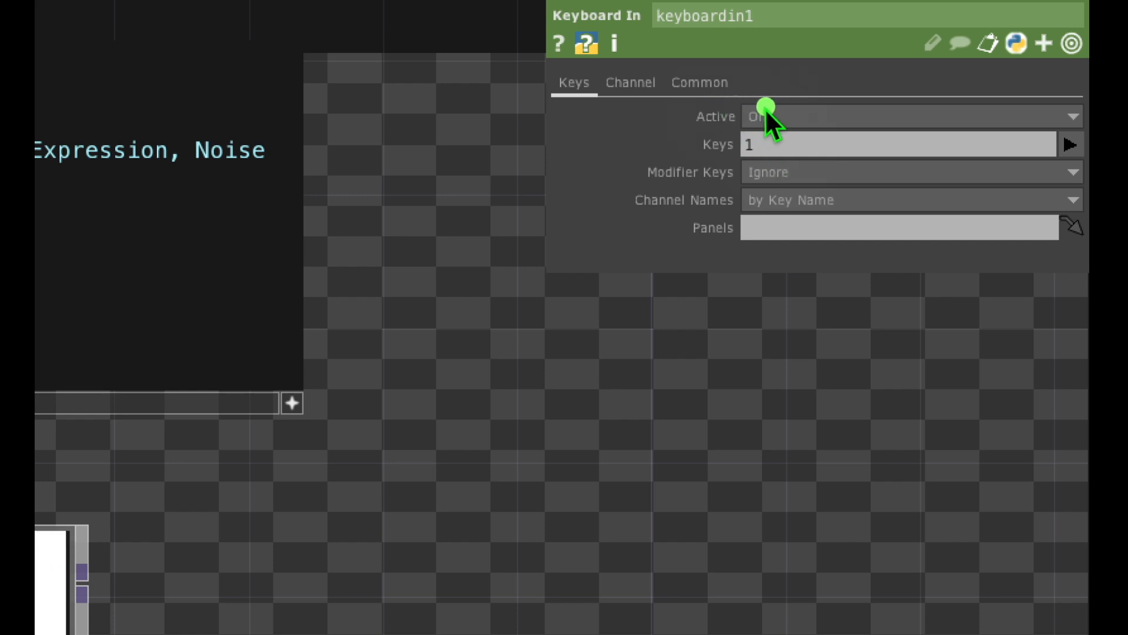
mouse_move(699, 114)
mouse_down()
mouse_move(756, 208)
mouse_move(748, 118)
mouse_up()
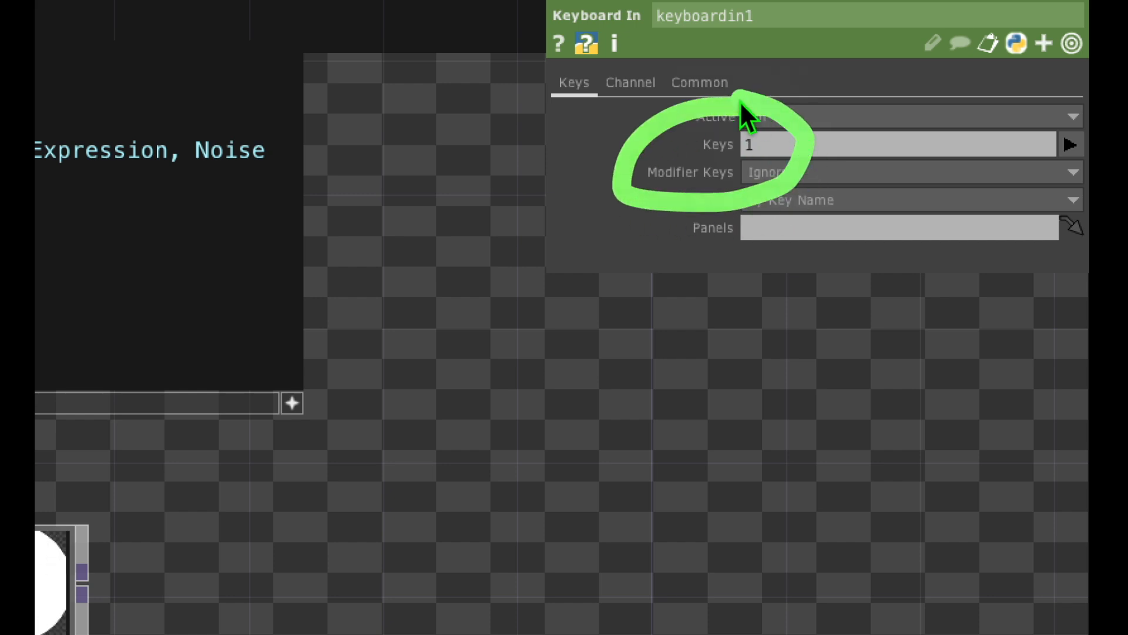
Step: Test the k1 channel of the keyboardin1 CHOP by triggering its assigned key 1 several times
click(767, 144)
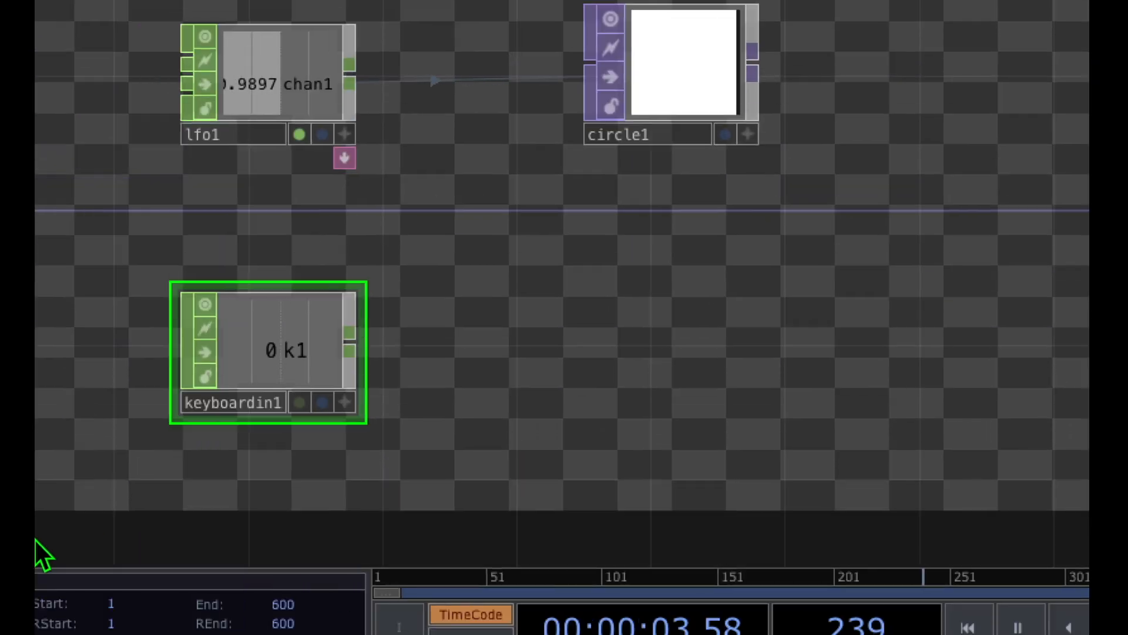
key(1)
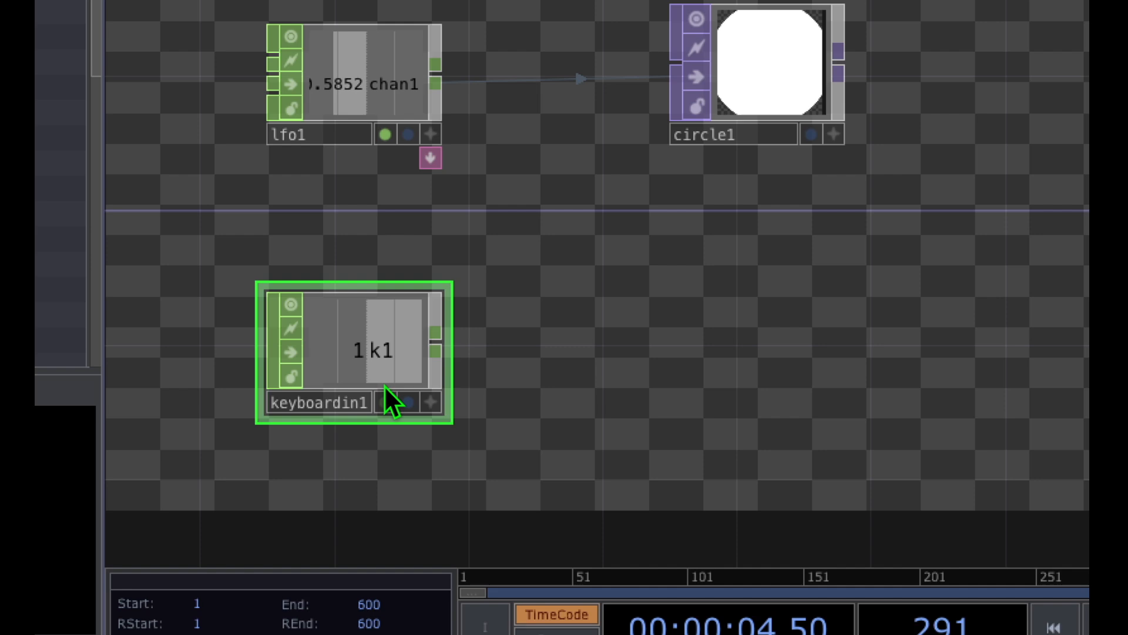
key(1)
key(1)
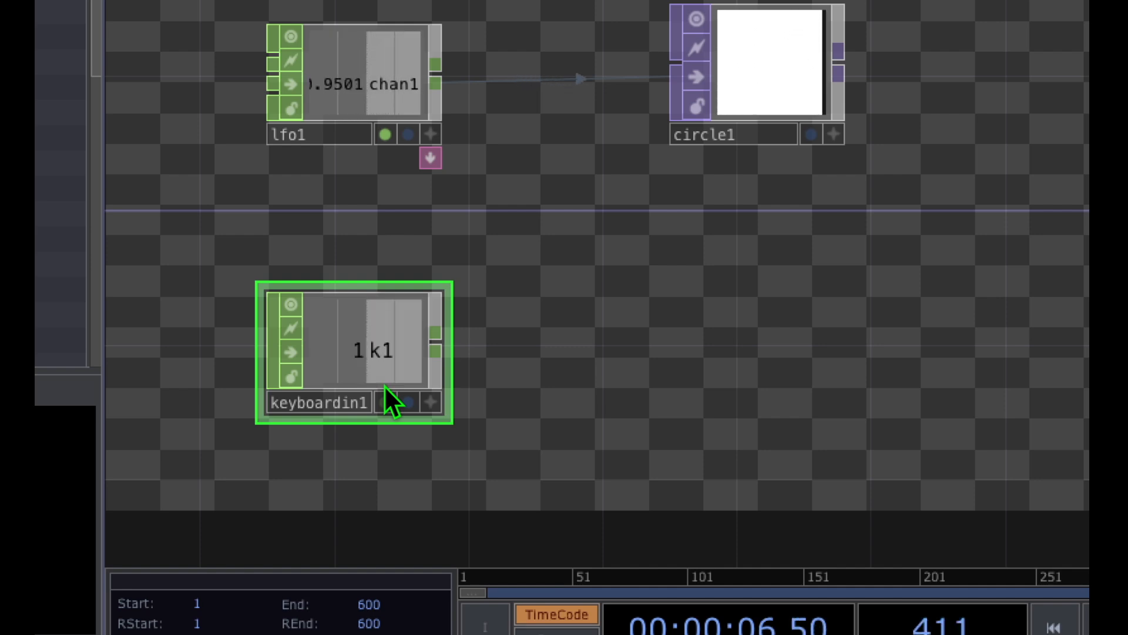
key(1)
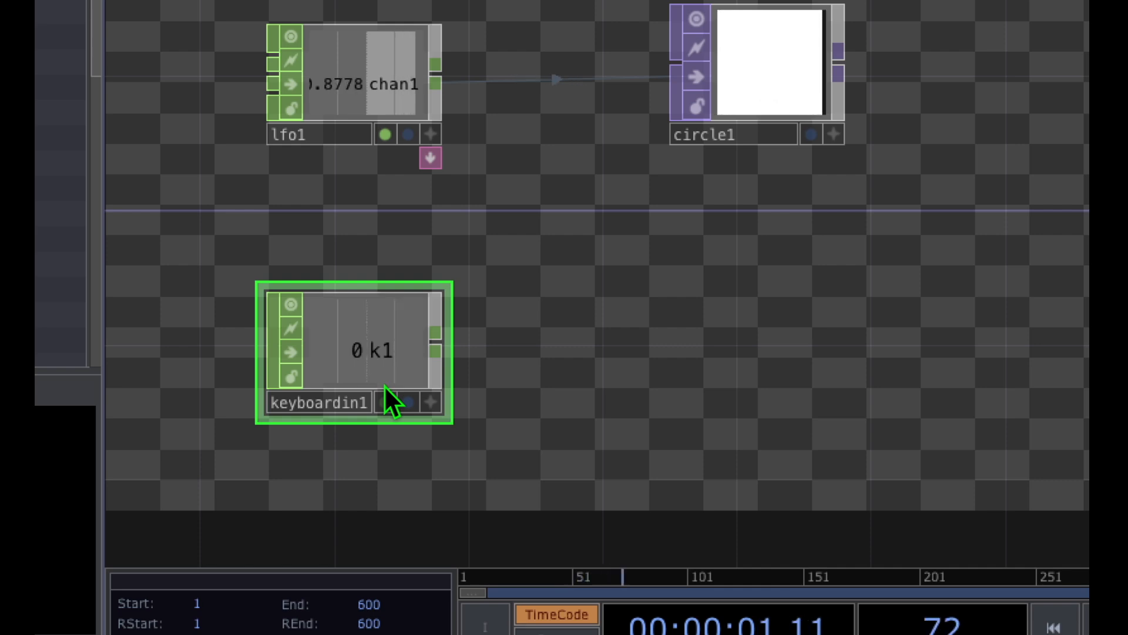
key(1)
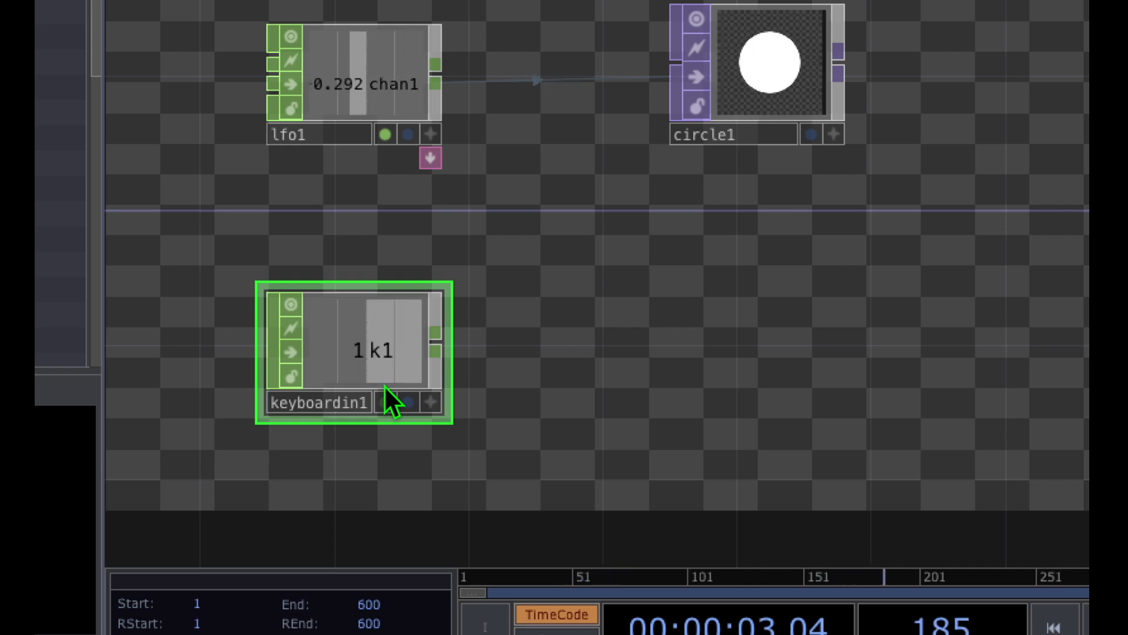
key(1)
key(1)
key(1)
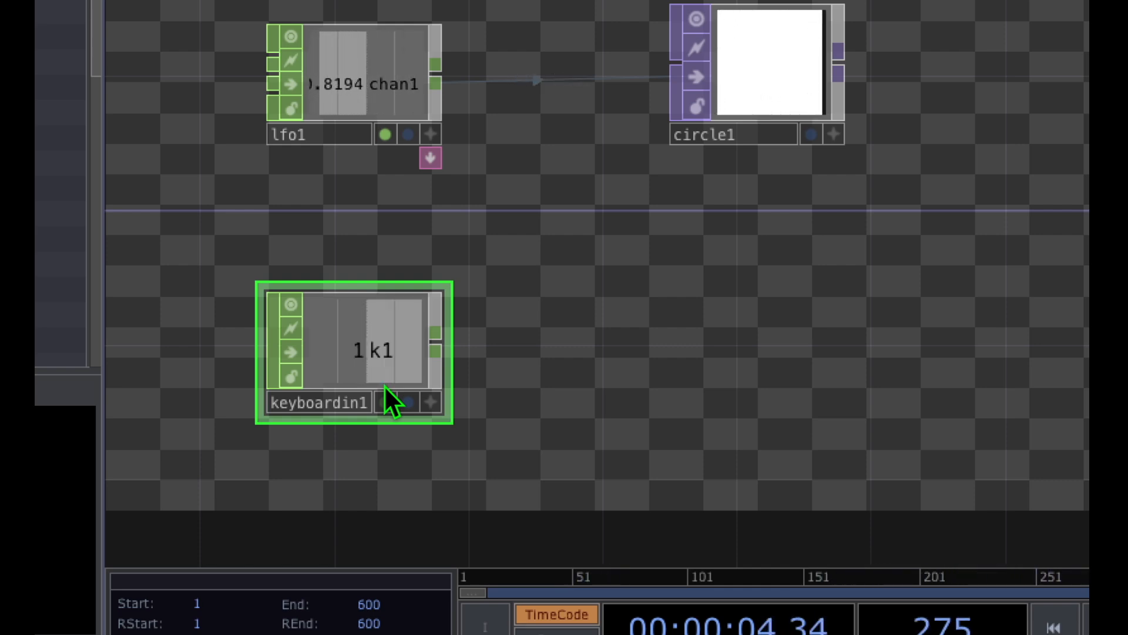
key(1)
key(1)
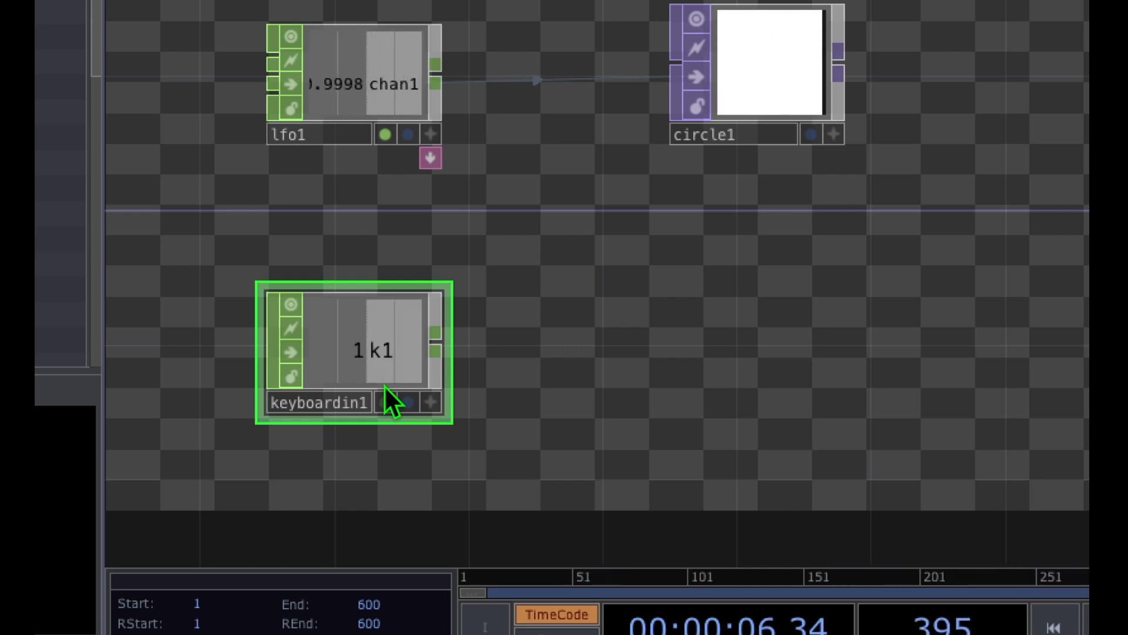
key(1)
key(1)
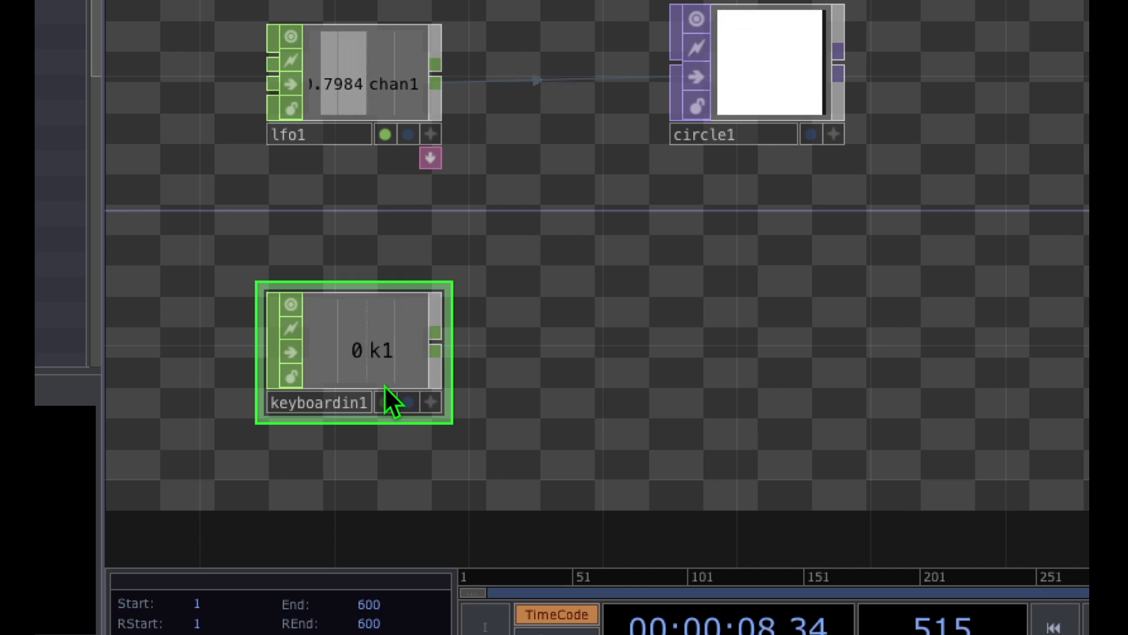
key(1)
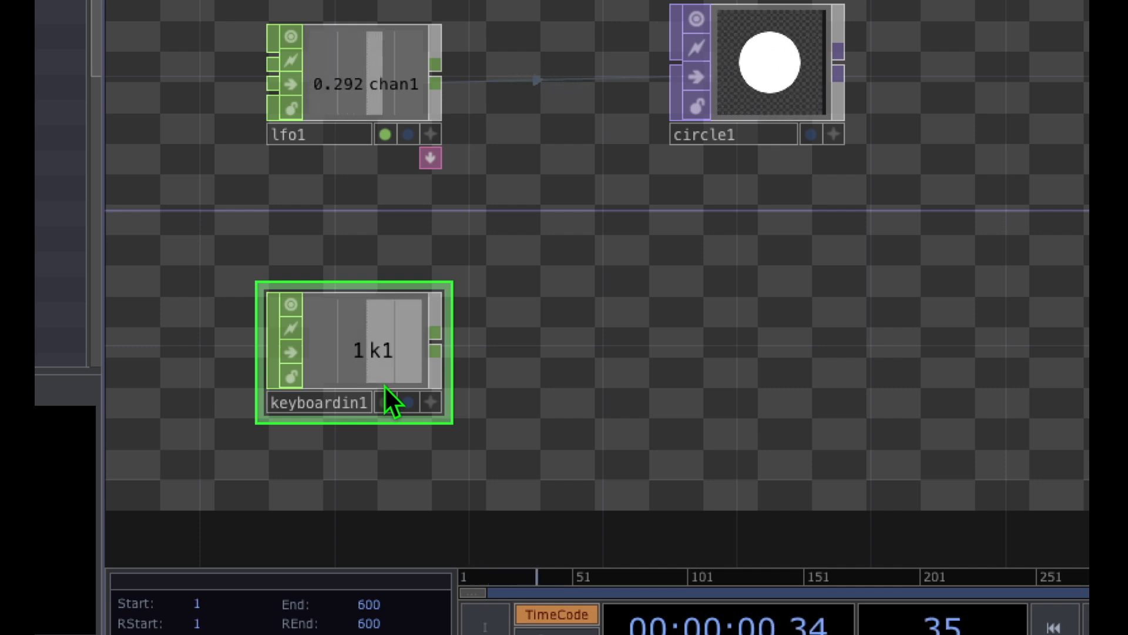
key(1)
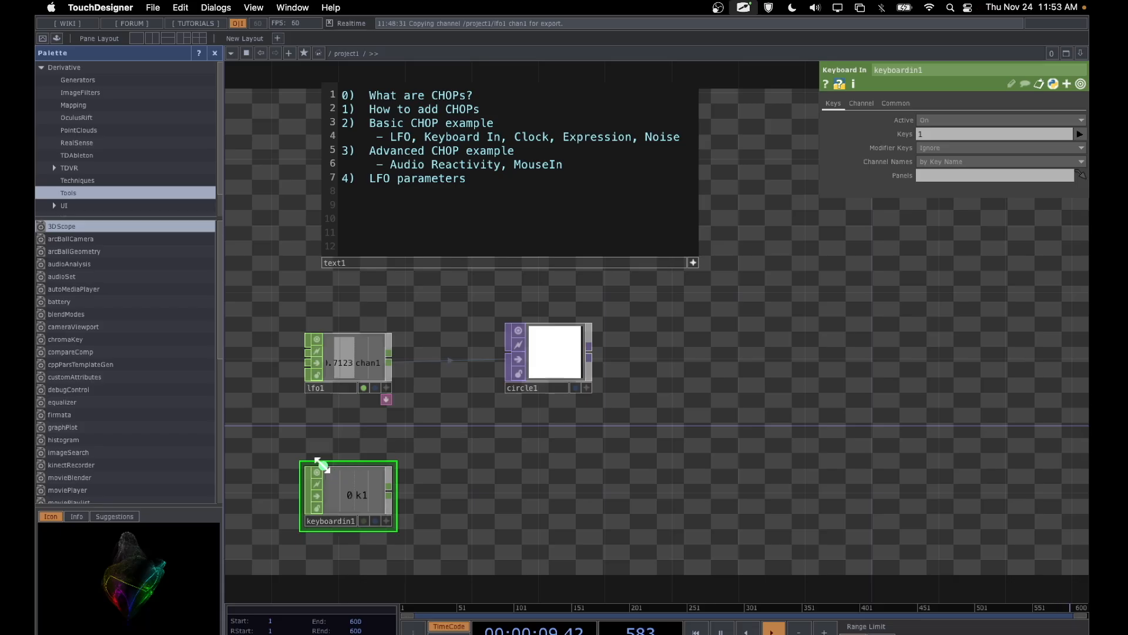
Step: Add 2 alongside 1 in the Keys parameter of the keyboardin1 CHOP
mouse_move(372, 432)
mouse_down()
mouse_move(323, 441)
mouse_move(473, 506)
mouse_move(434, 452)
mouse_up()
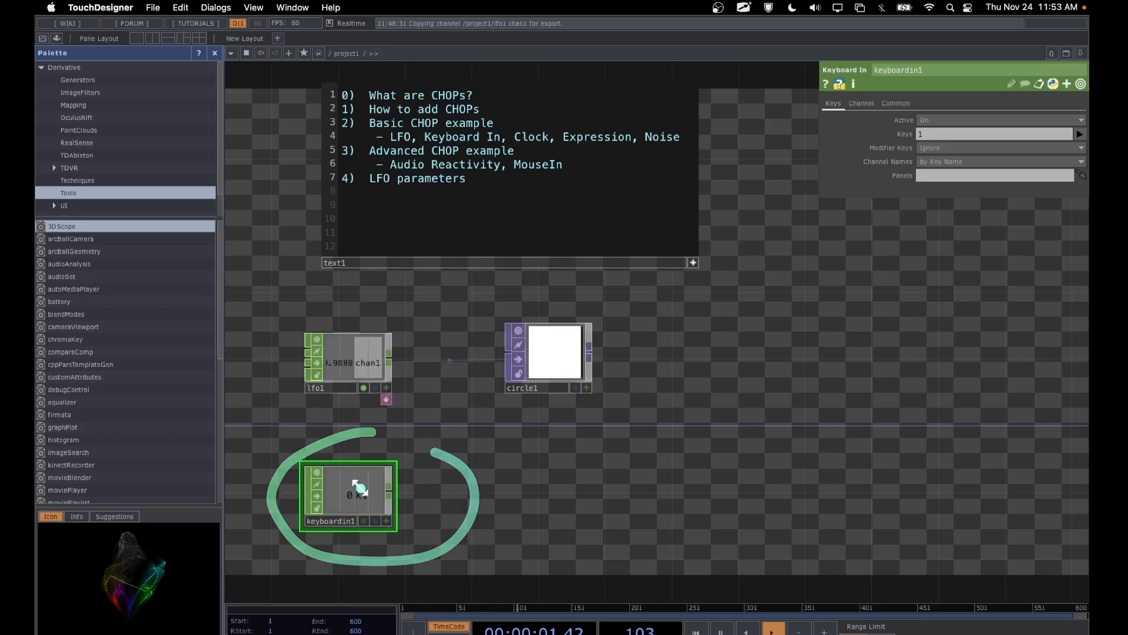
drag(359, 488, 852, 151)
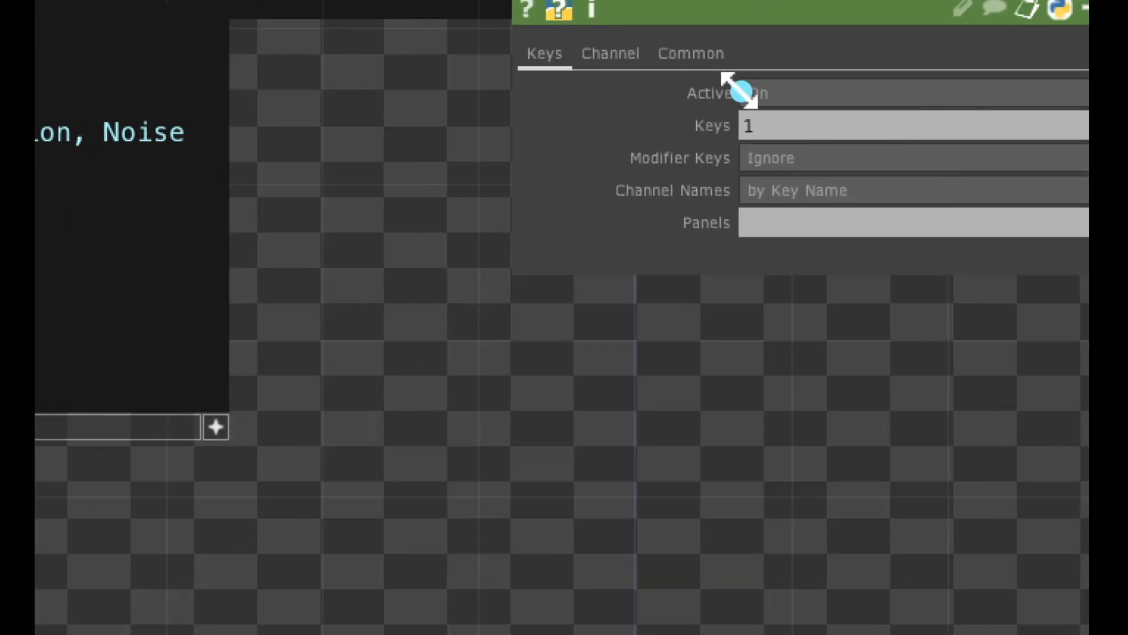
mouse_move(739, 91)
mouse_down()
mouse_move(750, 161)
mouse_move(735, 90)
mouse_move(796, 111)
mouse_up()
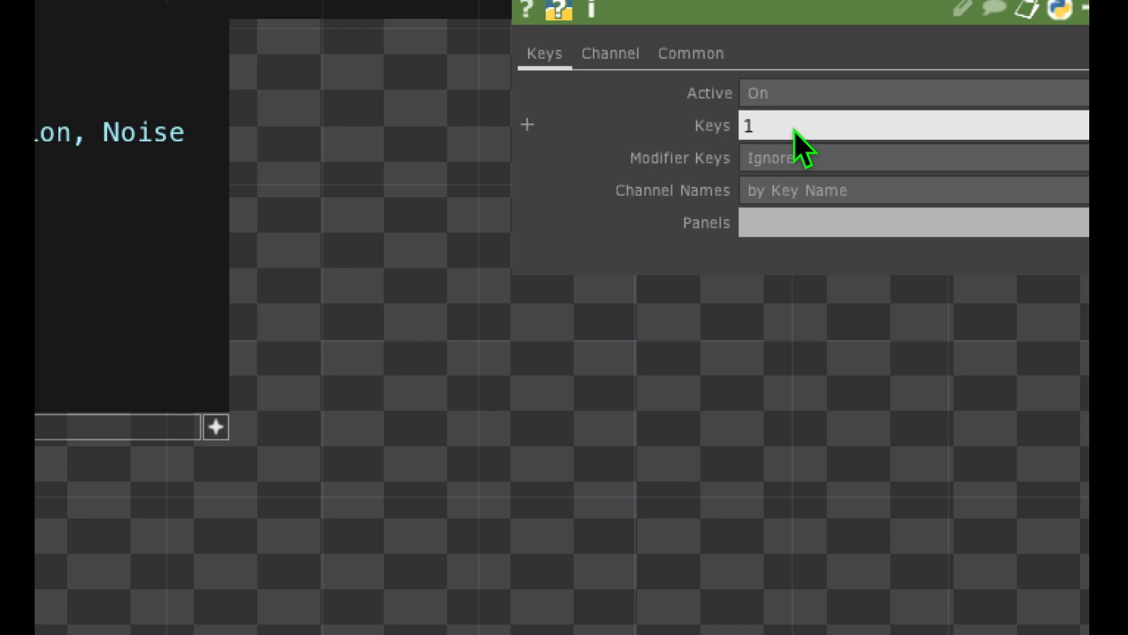
mouse_move(749, 94)
mouse_down()
mouse_move(730, 81)
mouse_move(667, 184)
mouse_move(699, 63)
mouse_up()
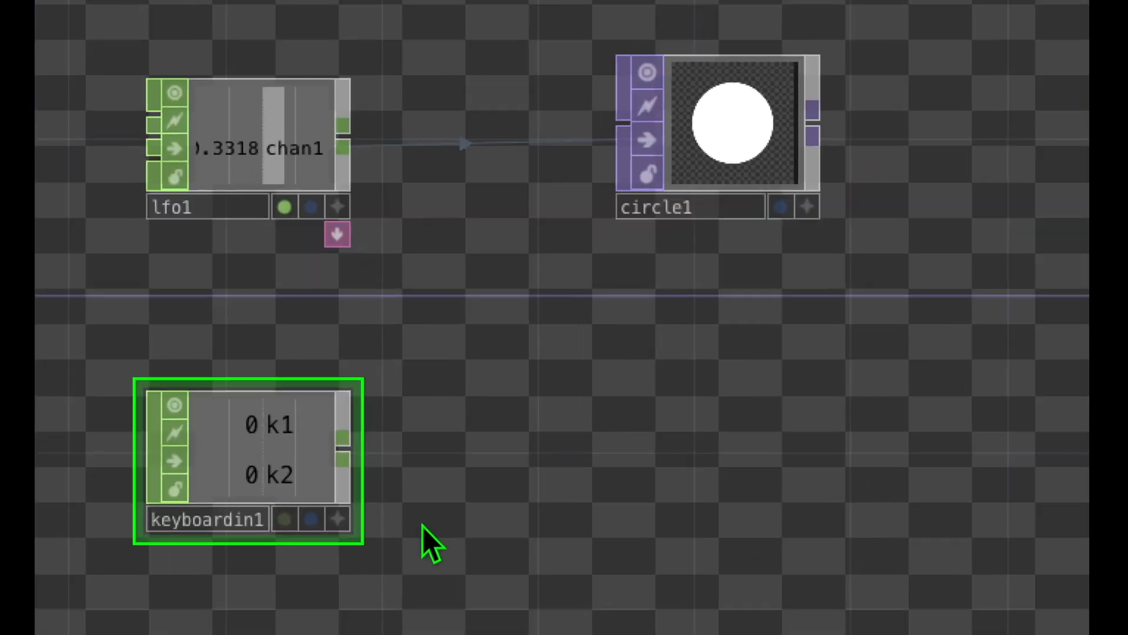
Step: Test the k1 and k2 channels of the keyboardin1 CHOP by triggering keys 1 and 2 alternately
key(2)
key(2)
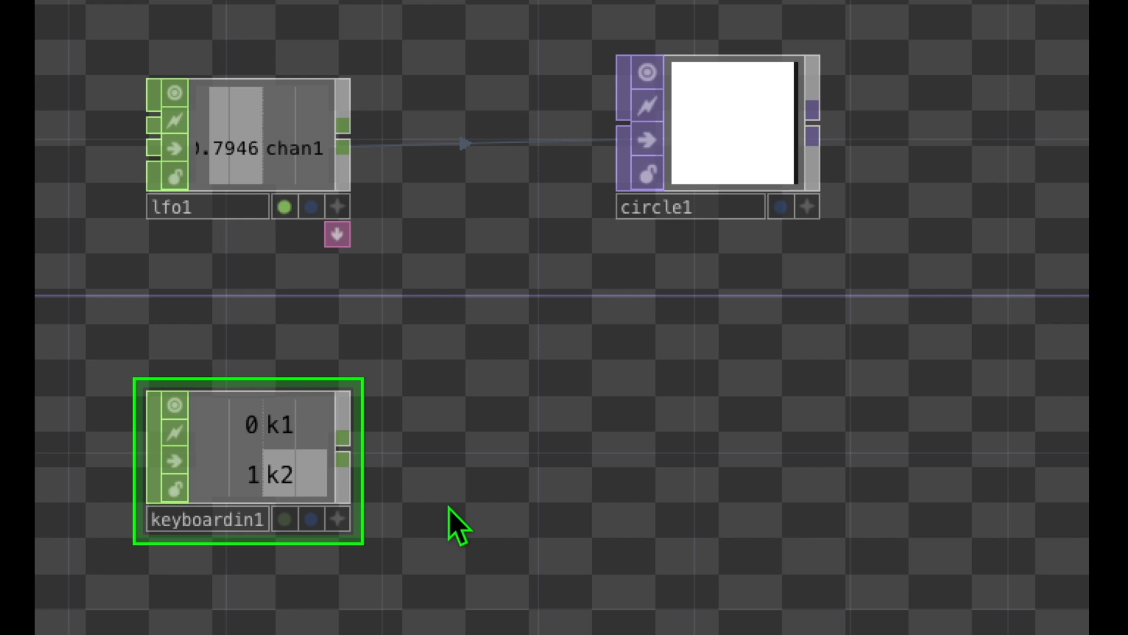
key(1)
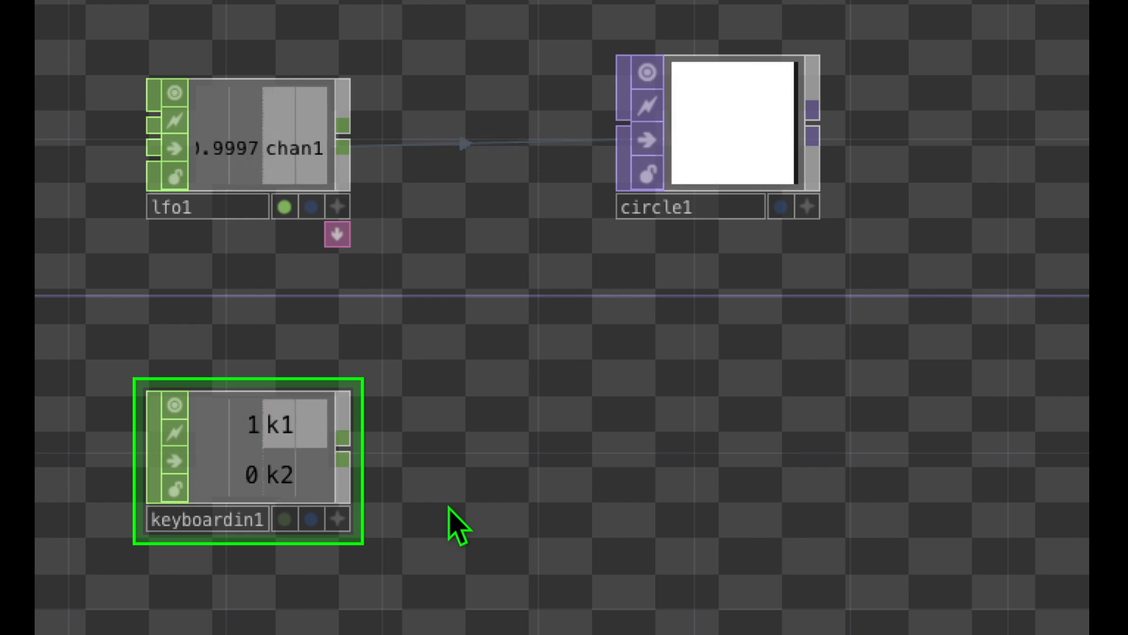
key(2)
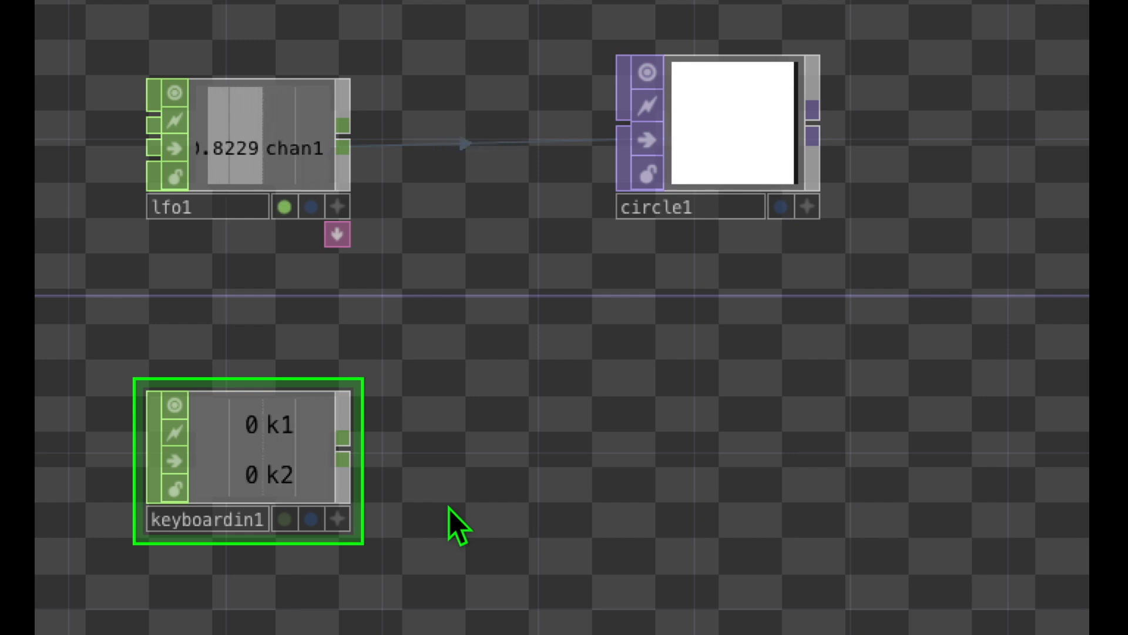
key(1)
key(2)
key(1)
key(2)
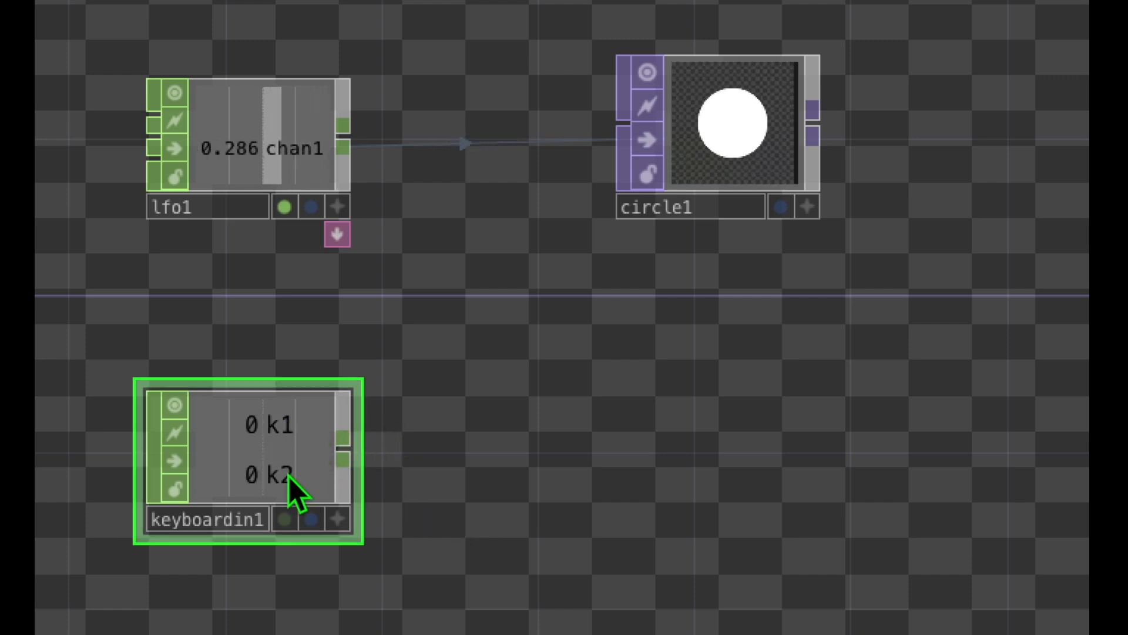
key(1)
key(2)
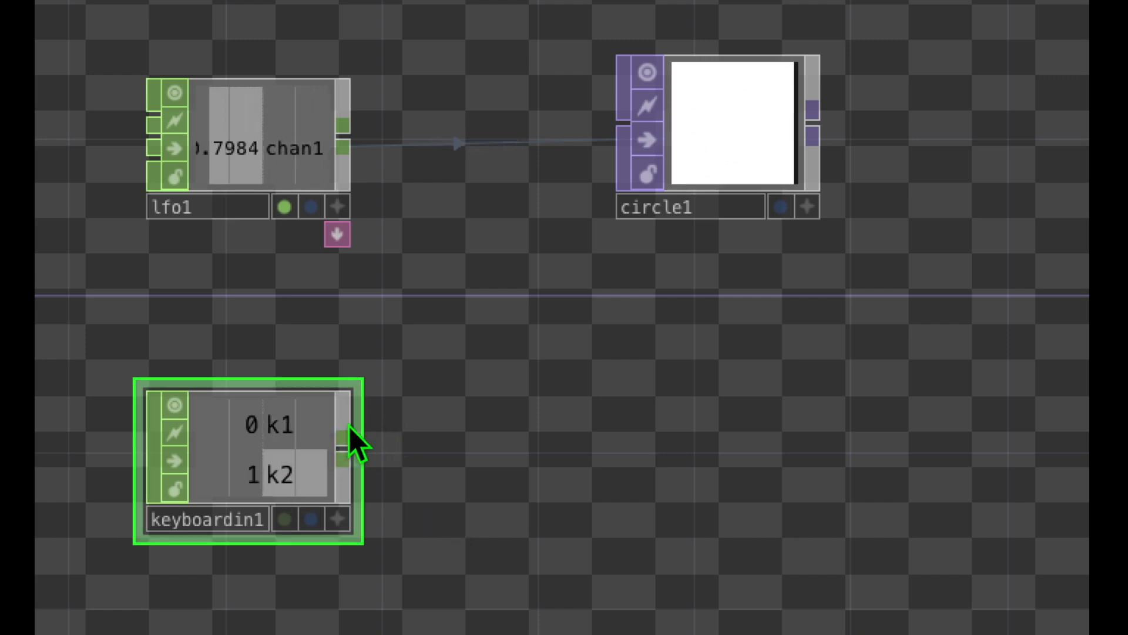
key(1)
key(2)
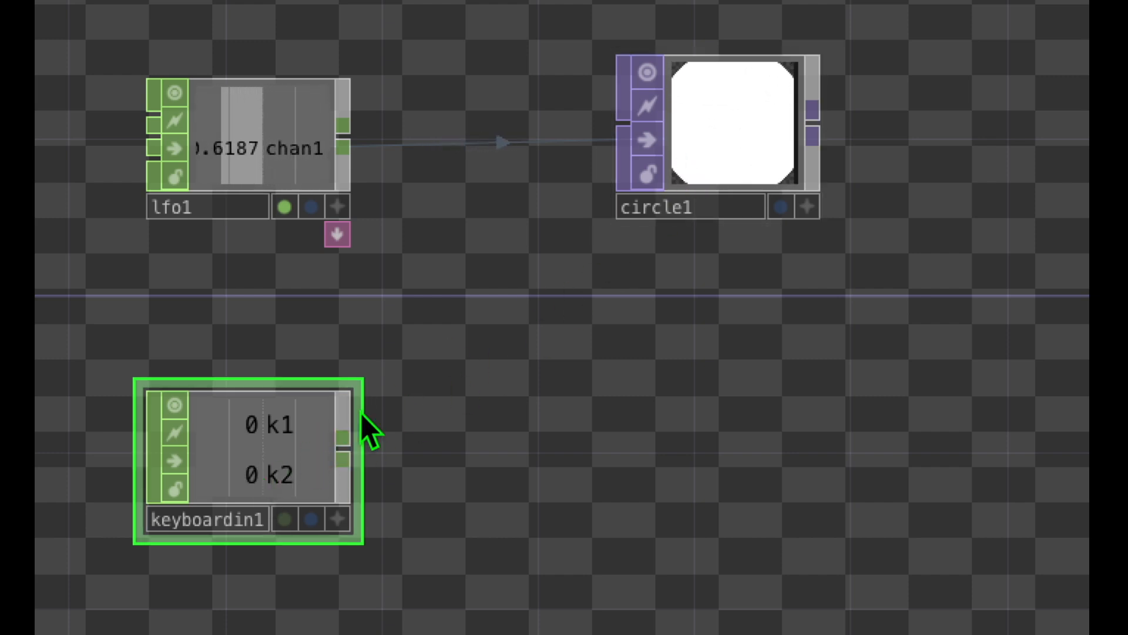
key(1)
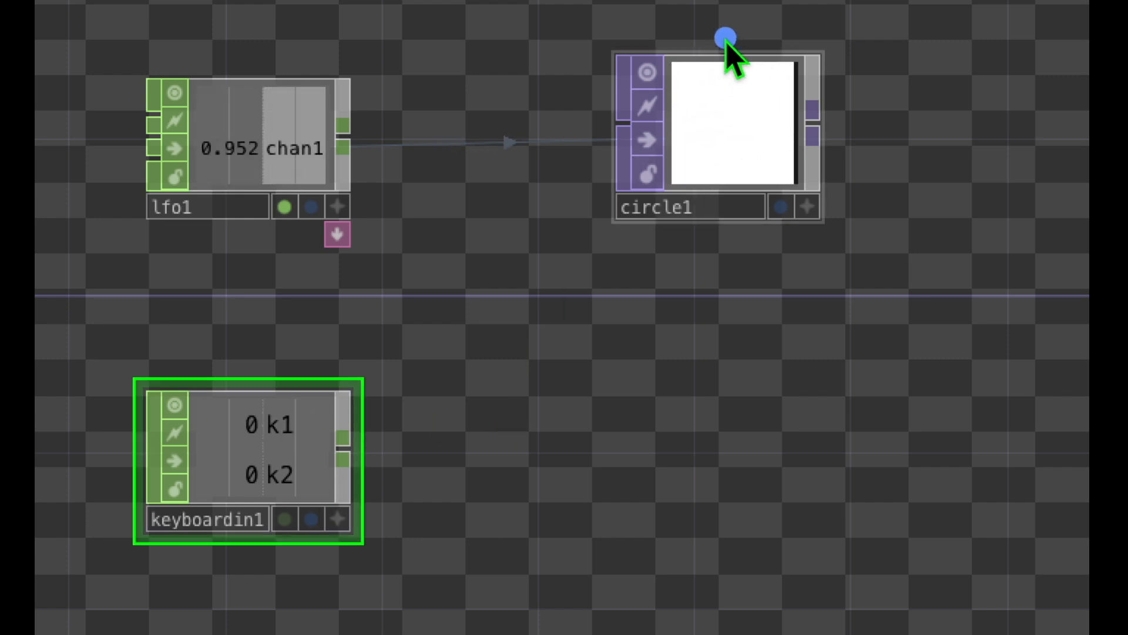
Step: Select the circle1 TOP to show its parameters
mouse_move(728, 37)
mouse_down()
mouse_move(722, 250)
mouse_move(744, 154)
mouse_up()
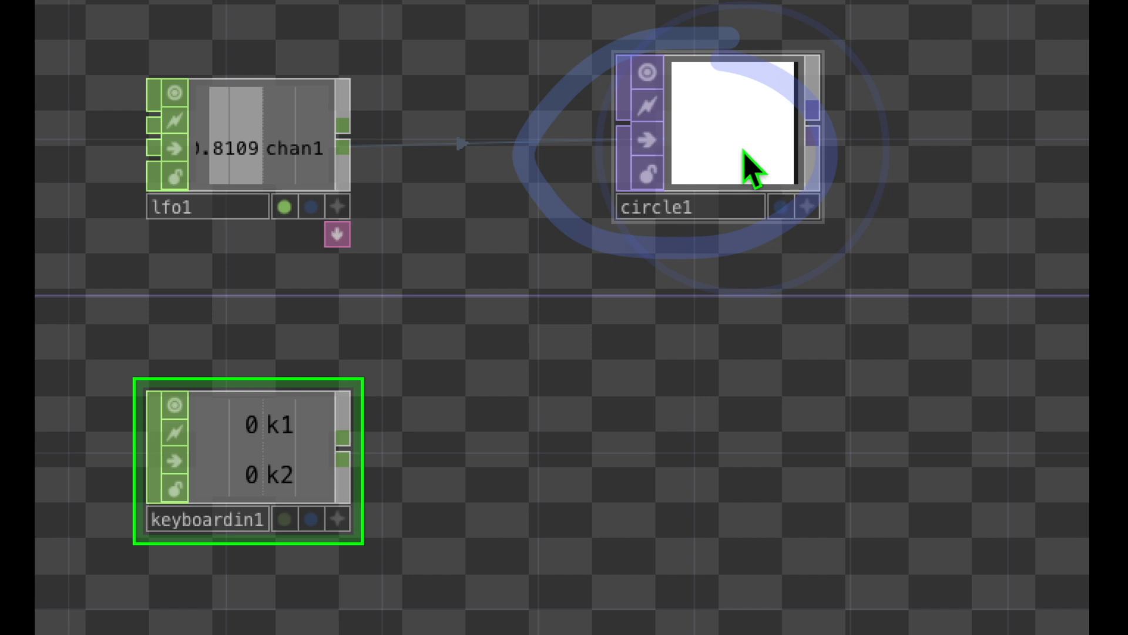
click(744, 153)
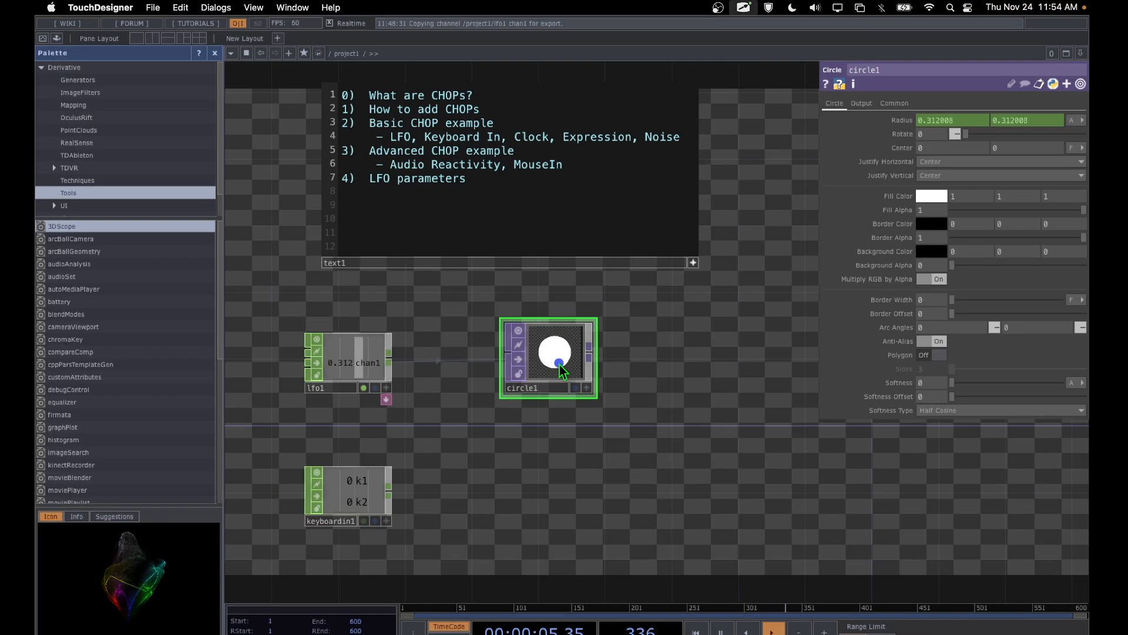
mouse_move(559, 364)
mouse_down()
mouse_move(684, 334)
mouse_move(933, 191)
mouse_up()
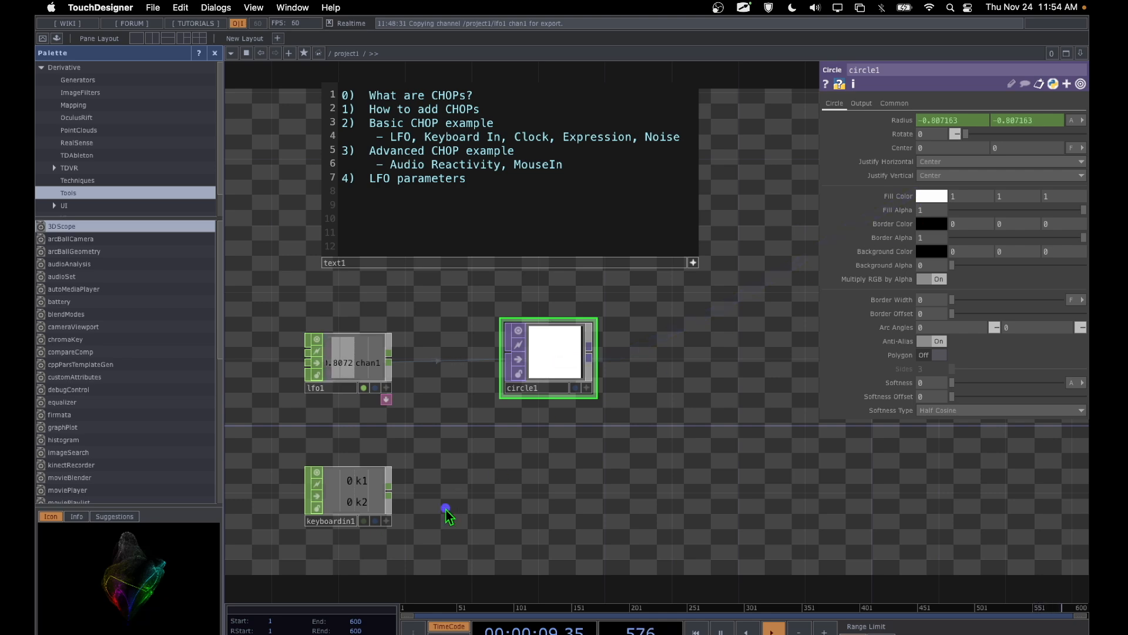
mouse_move(355, 423)
mouse_down()
mouse_move(280, 531)
mouse_move(381, 424)
mouse_up()
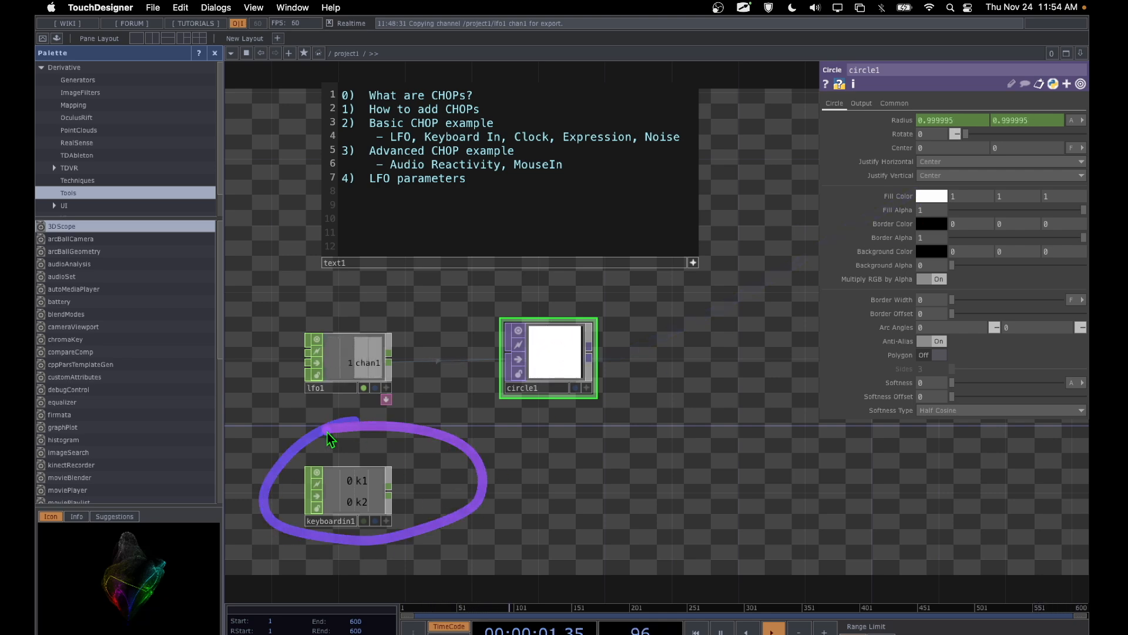
drag(564, 353, 948, 184)
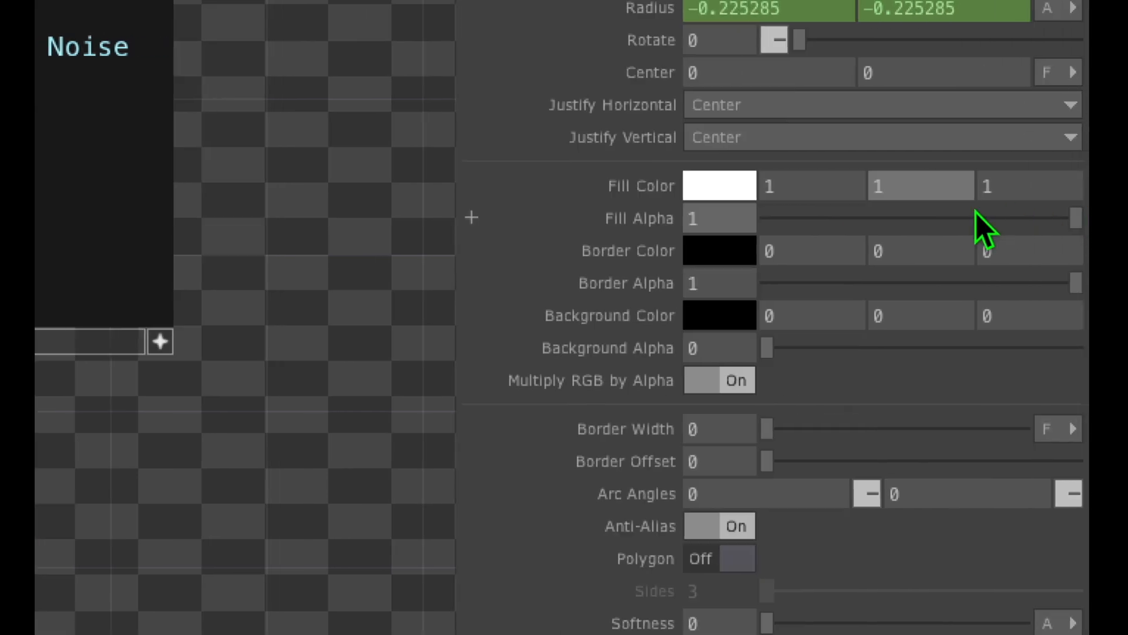
Step: Set the green component of circle1's Fill Color to 0, making the fill magenta
click(824, 214)
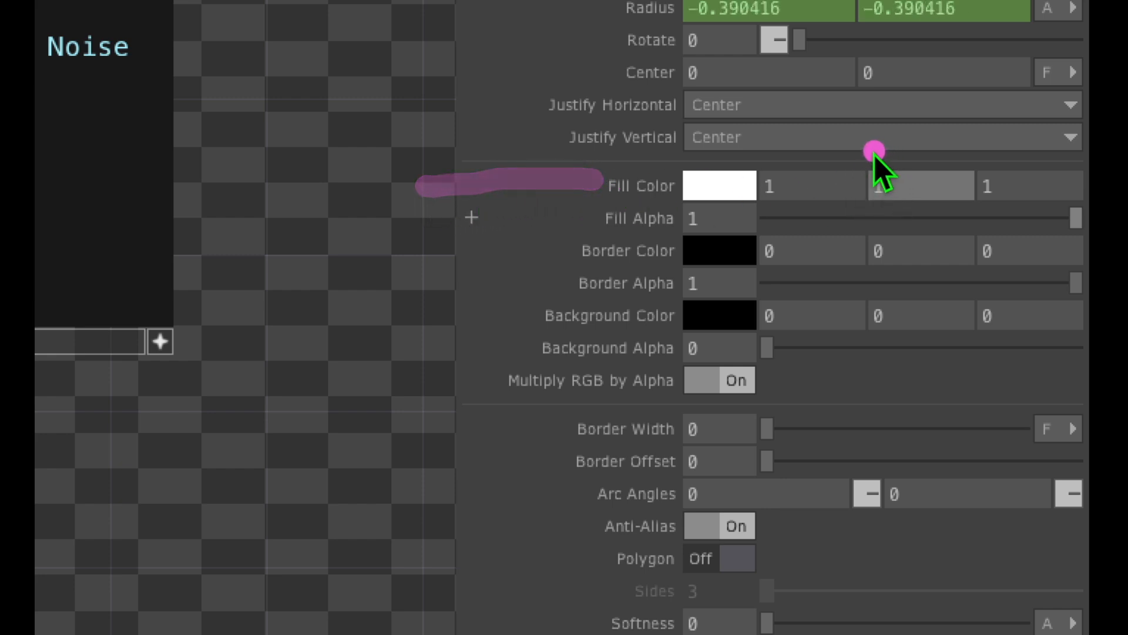
mouse_move(848, 160)
mouse_down()
mouse_move(656, 235)
mouse_move(1053, 187)
mouse_move(835, 157)
mouse_move(891, 173)
mouse_up()
click(898, 185)
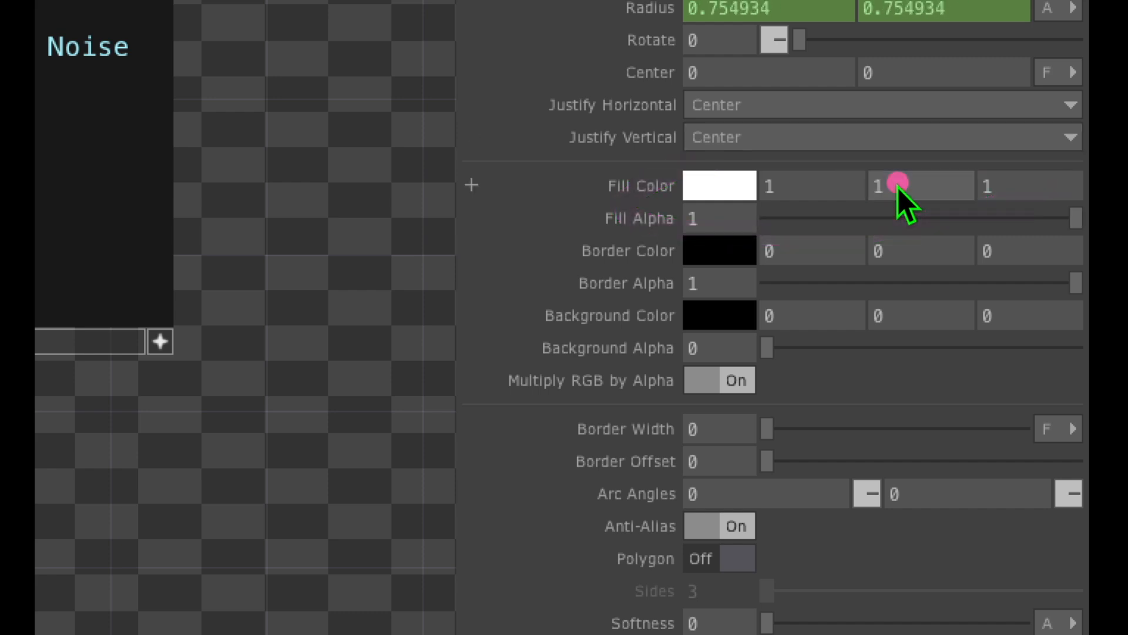
middle_click(898, 186)
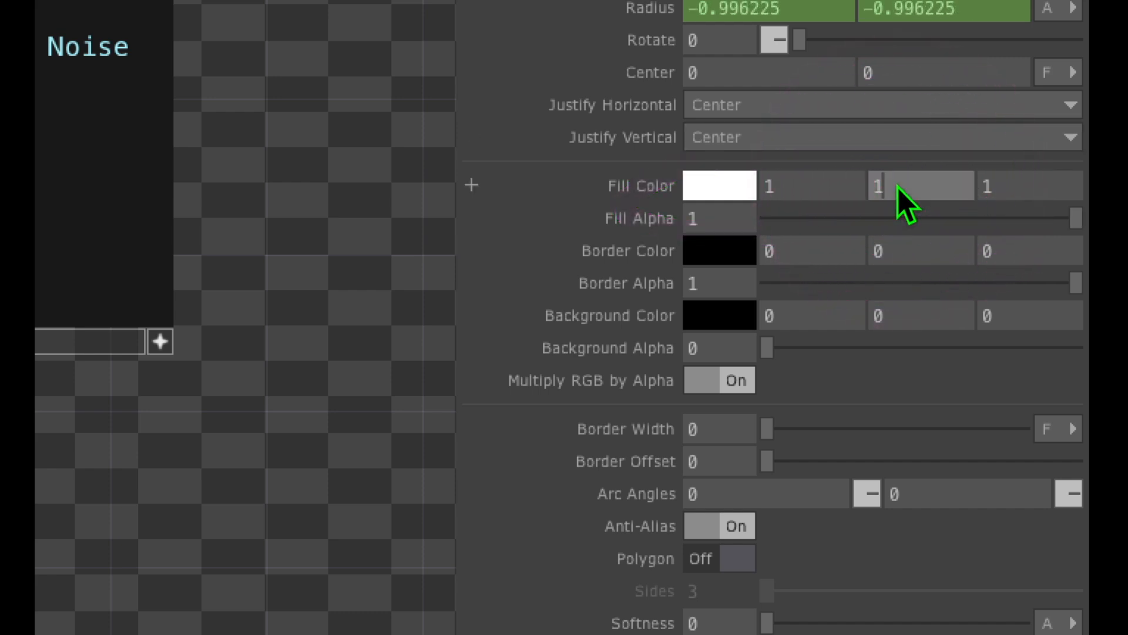
middle_drag(898, 188, 893, 128)
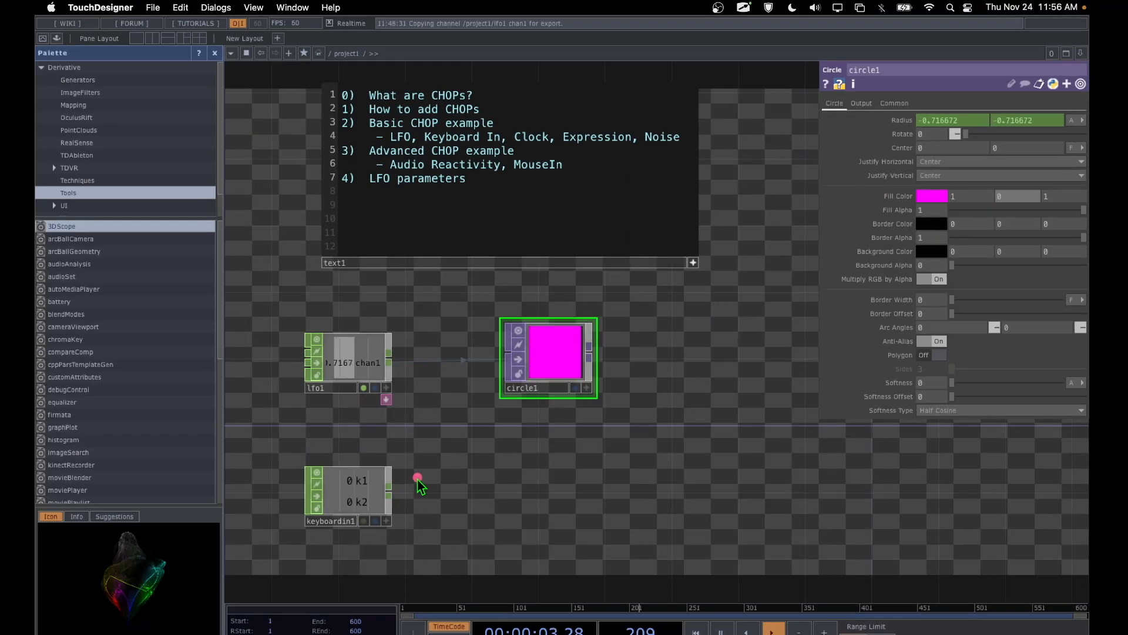
drag(382, 477, 447, 478)
mouse_move(398, 506)
mouse_down()
mouse_move(368, 521)
mouse_move(407, 530)
mouse_move(383, 513)
mouse_up()
drag(372, 467, 333, 478)
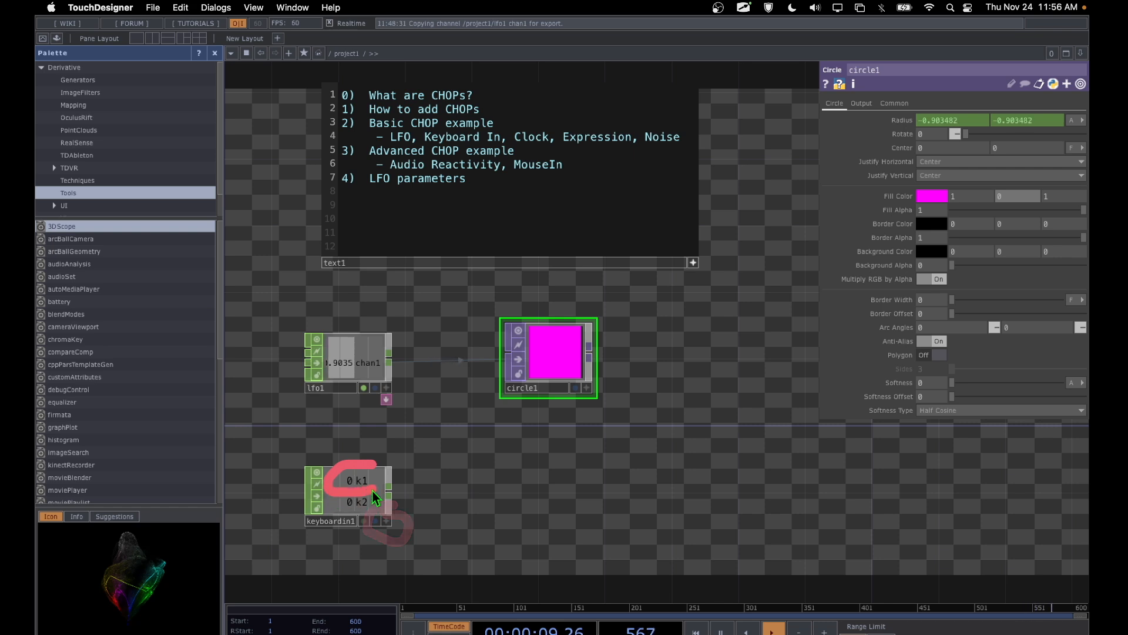
mouse_move(261, 477)
mouse_down()
mouse_move(332, 478)
mouse_move(347, 458)
mouse_move(378, 495)
mouse_move(491, 458)
mouse_move(975, 188)
mouse_move(975, 174)
mouse_move(942, 169)
mouse_move(876, 210)
mouse_move(922, 160)
mouse_up()
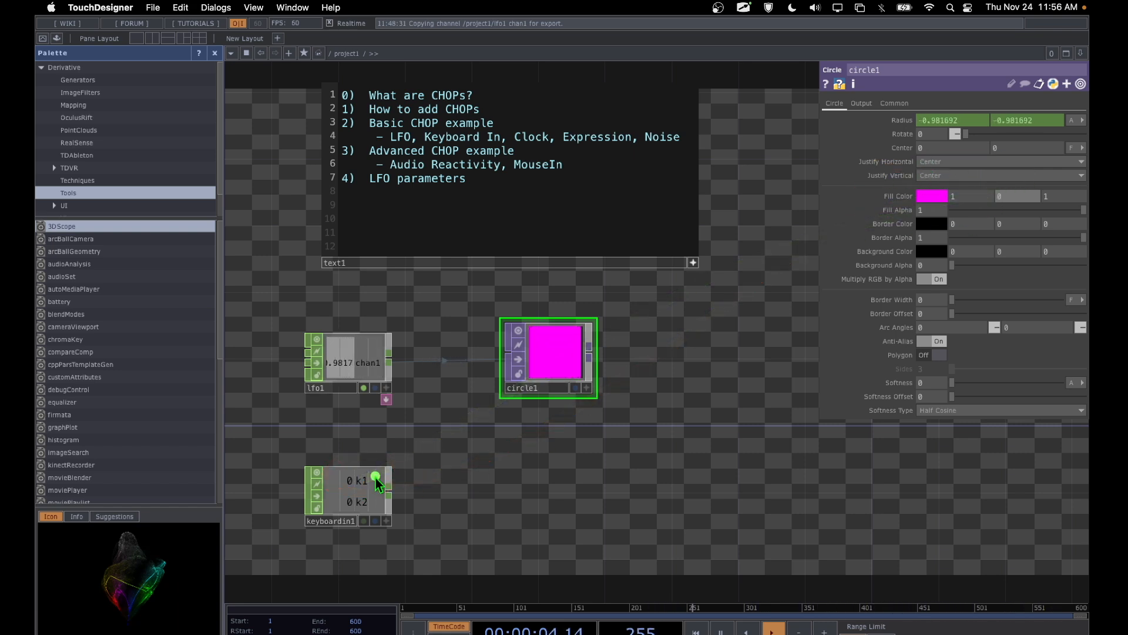
mouse_move(374, 476)
mouse_down()
mouse_move(666, 234)
mouse_move(996, 173)
mouse_move(1012, 191)
mouse_move(998, 187)
mouse_move(992, 217)
mouse_up()
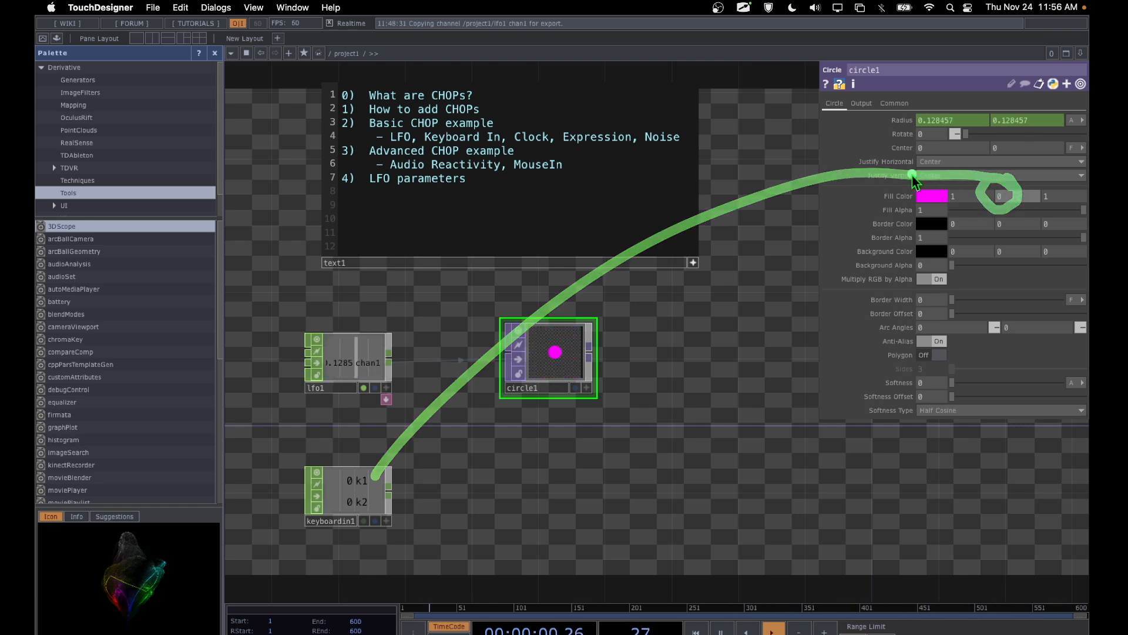
mouse_move(922, 175)
mouse_down()
mouse_move(864, 227)
mouse_move(957, 184)
mouse_up()
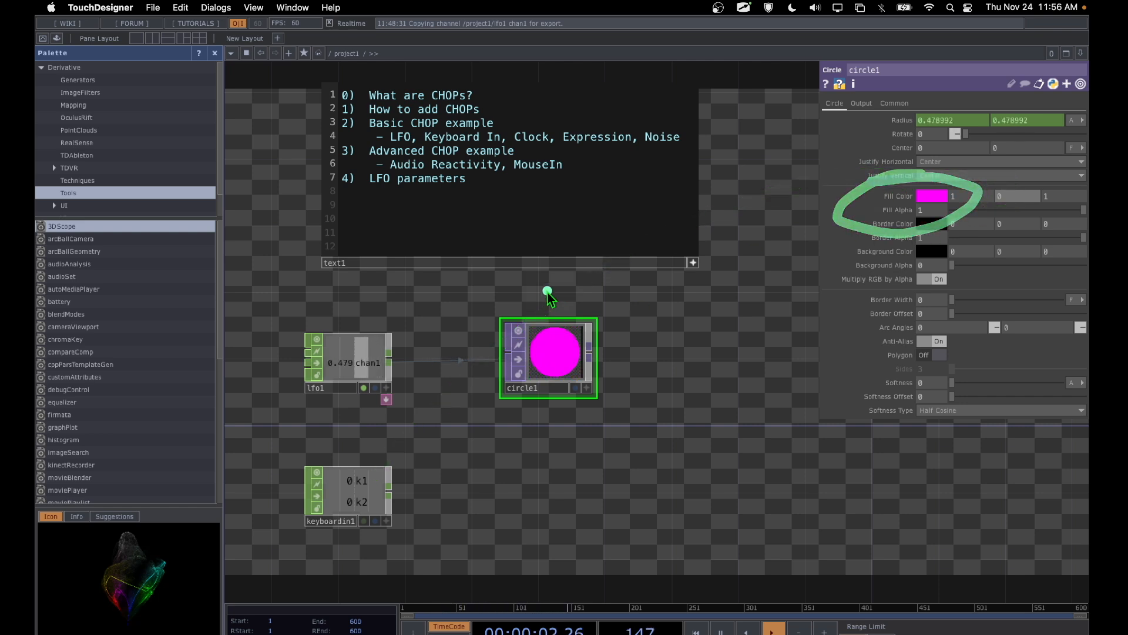
mouse_move(552, 290)
mouse_down()
mouse_move(452, 376)
mouse_move(588, 341)
mouse_up()
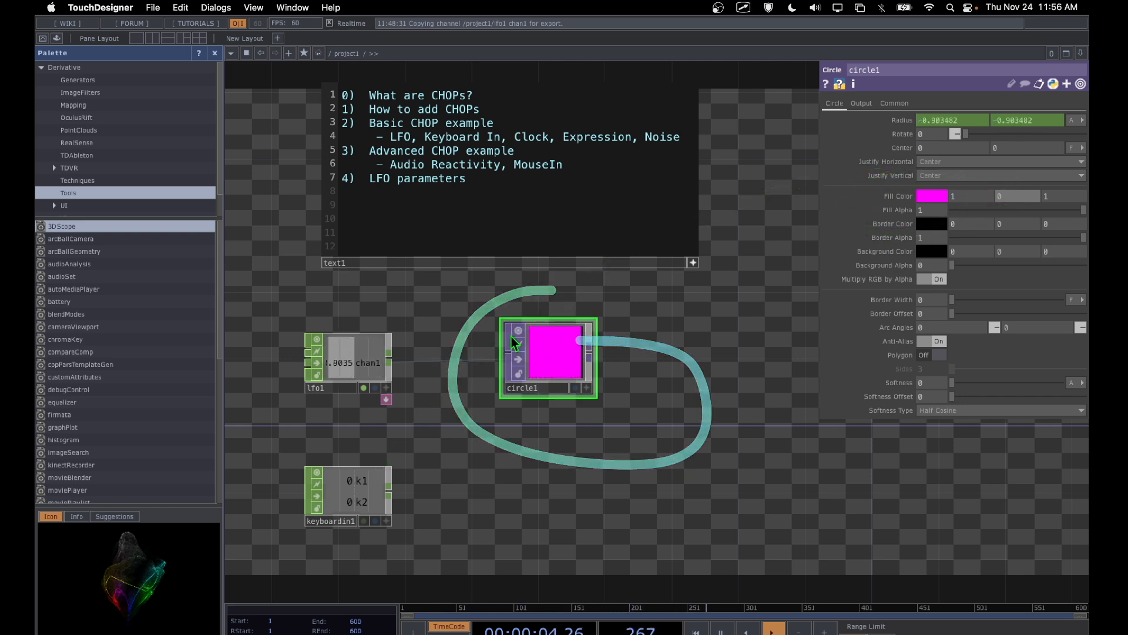
mouse_move(536, 295)
mouse_down()
mouse_move(486, 427)
mouse_move(594, 294)
mouse_move(515, 297)
mouse_up()
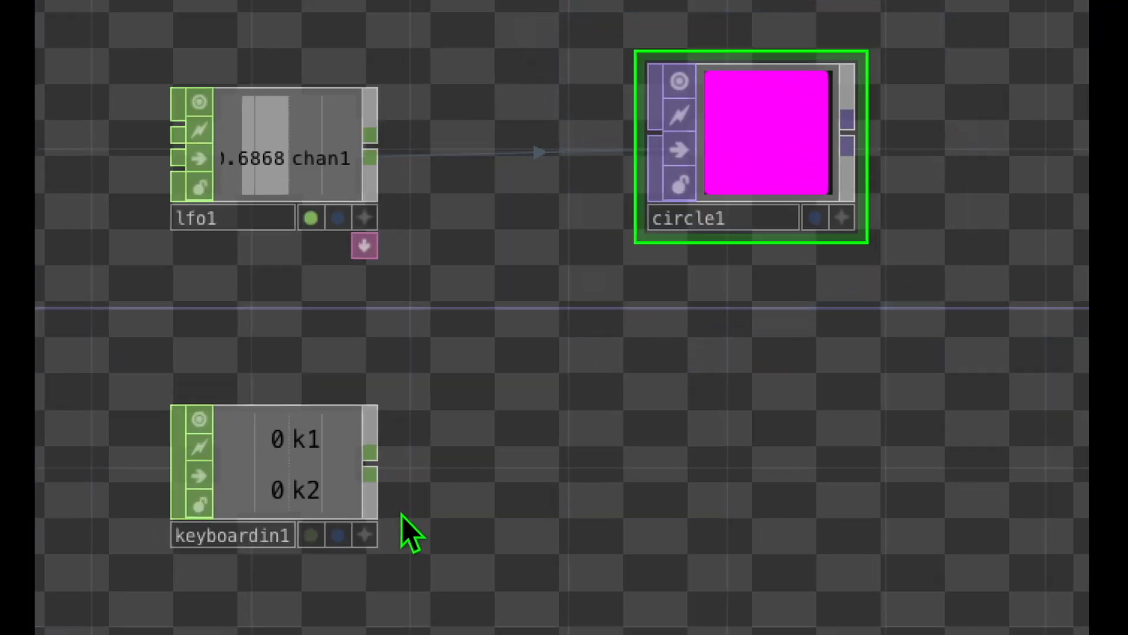
Step: Make the viewer of the keyboardin1 CHOP active so its channels can be picked
mouse_move(391, 509)
mouse_down()
mouse_move(399, 506)
mouse_move(376, 518)
mouse_move(390, 556)
mouse_move(330, 532)
mouse_up()
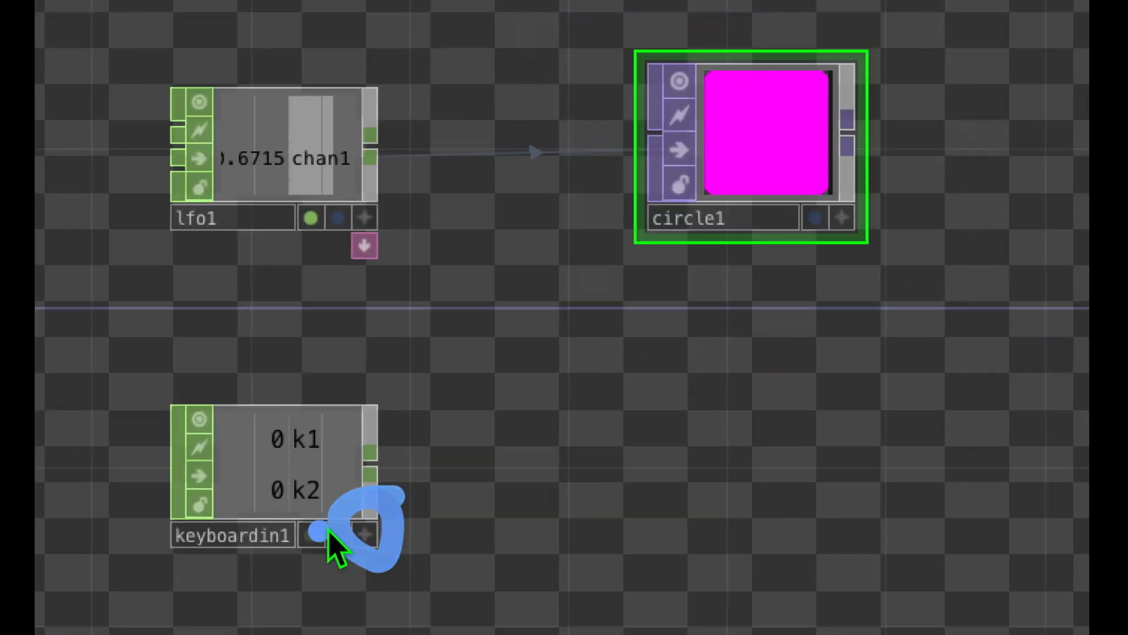
drag(156, 583, 310, 585)
click(360, 537)
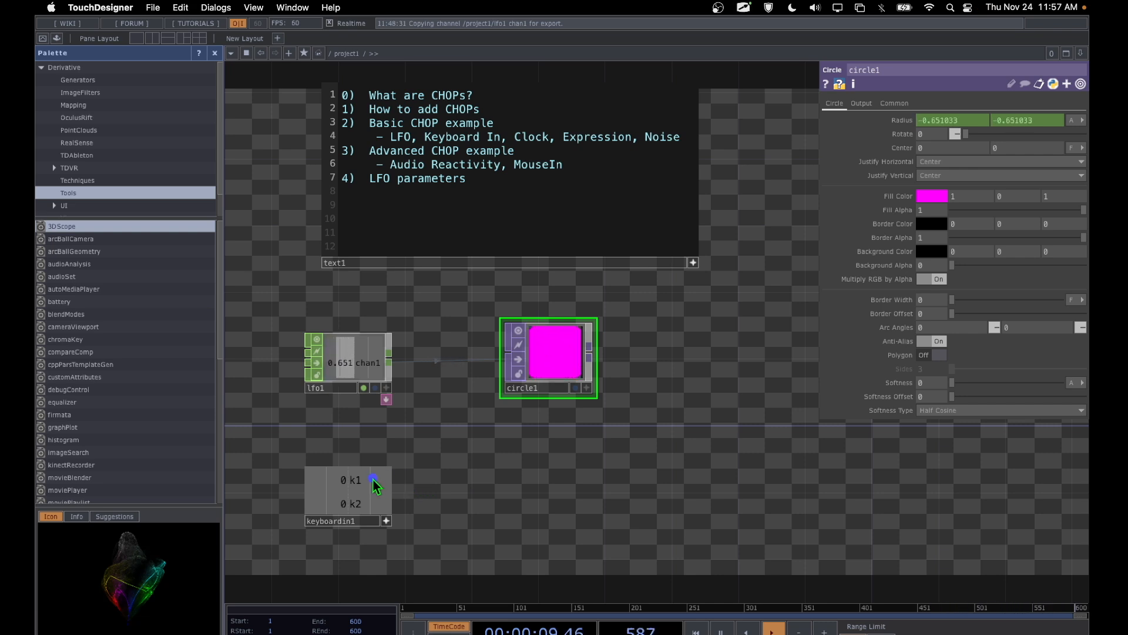
Step: Export the k1 channel of keyboardin1 to the green component of circle1's Fill Color using Export CHOP
drag(372, 480, 946, 170)
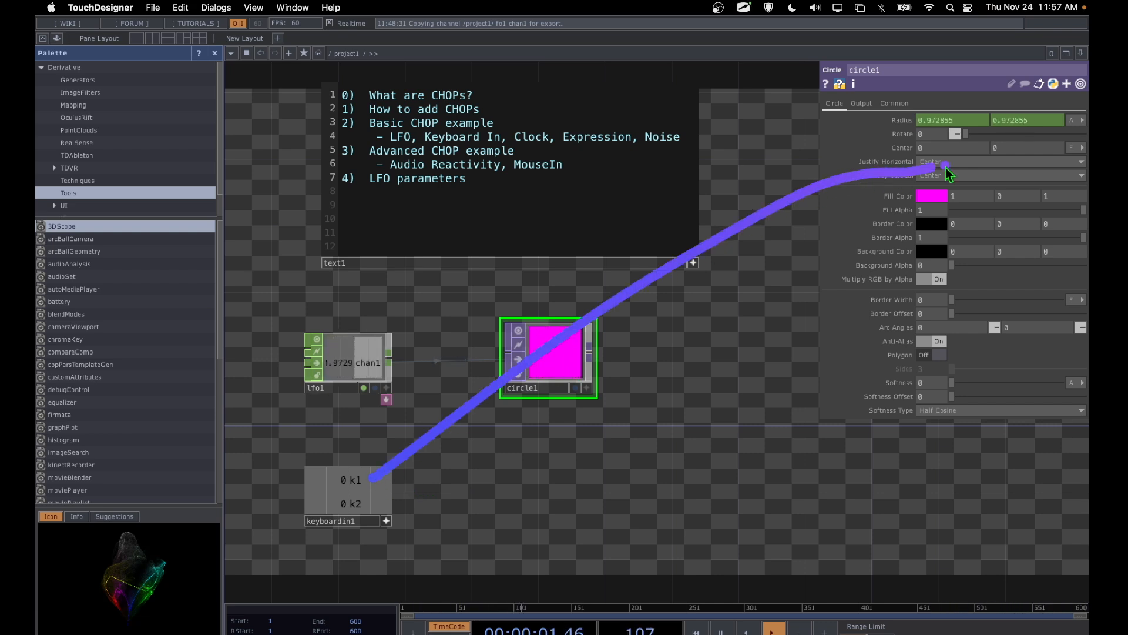
mouse_move(1005, 193)
mouse_down()
mouse_move(1008, 182)
mouse_move(989, 214)
mouse_move(1011, 197)
mouse_up()
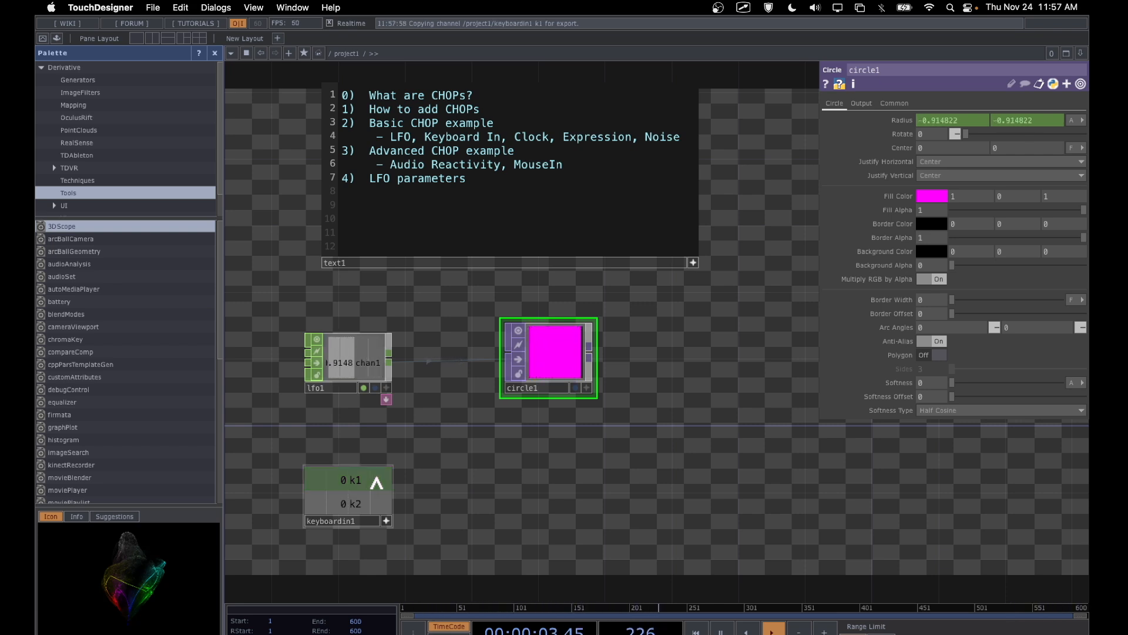
drag(1075, 141, 1021, 196)
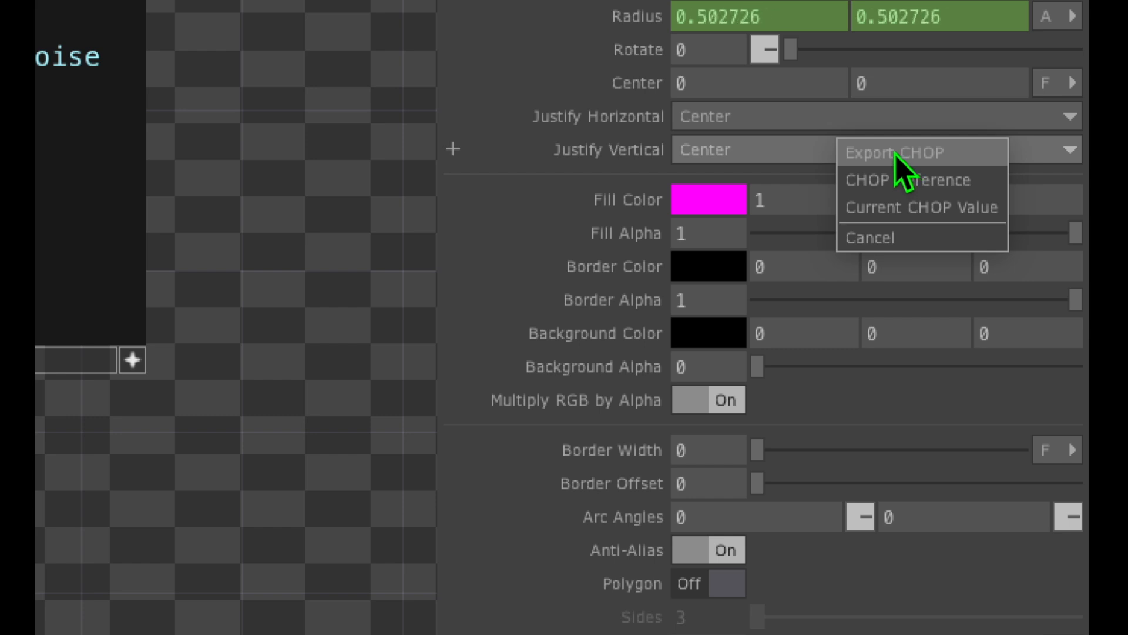
click(895, 152)
mouse_move(920, 152)
mouse_down()
mouse_move(834, 181)
mouse_move(909, 239)
mouse_move(895, 160)
mouse_move(831, 207)
mouse_move(911, 249)
mouse_move(932, 184)
mouse_move(912, 184)
mouse_up()
click(887, 194)
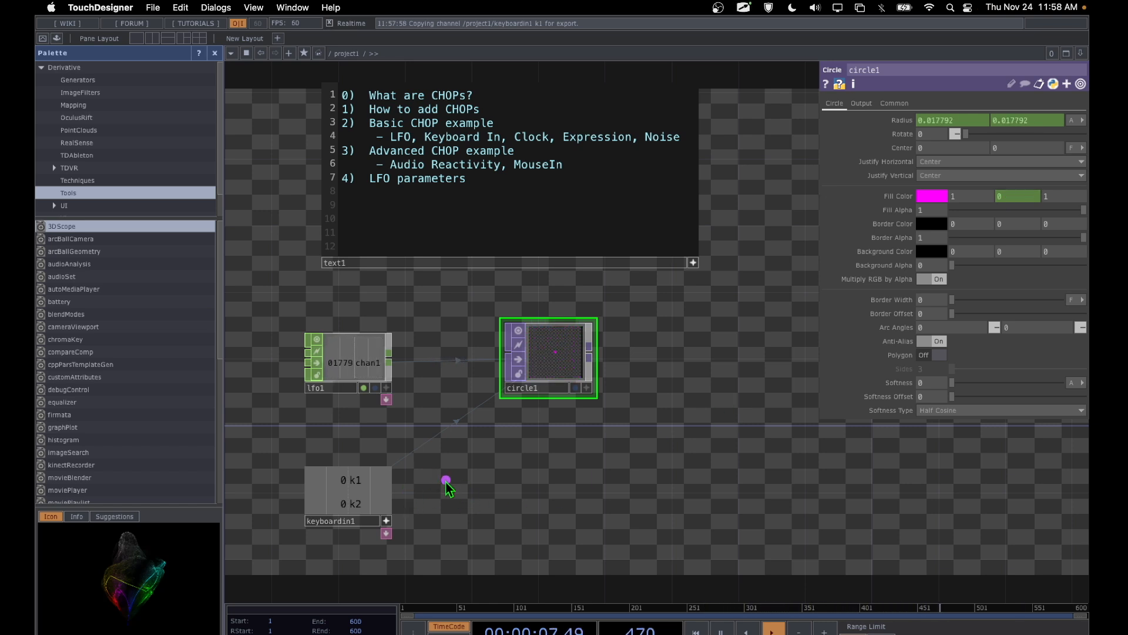
Step: Test the k1 export by repeatedly triggering key 1 and watching circle1's fill color
drag(450, 480, 369, 484)
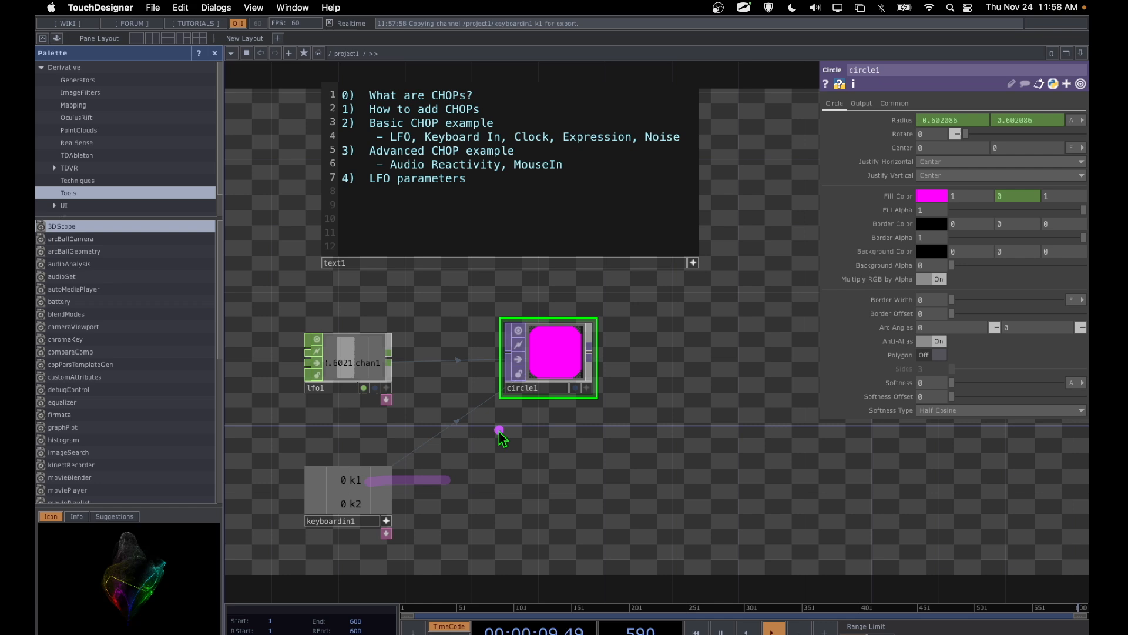
click(540, 341)
click(526, 450)
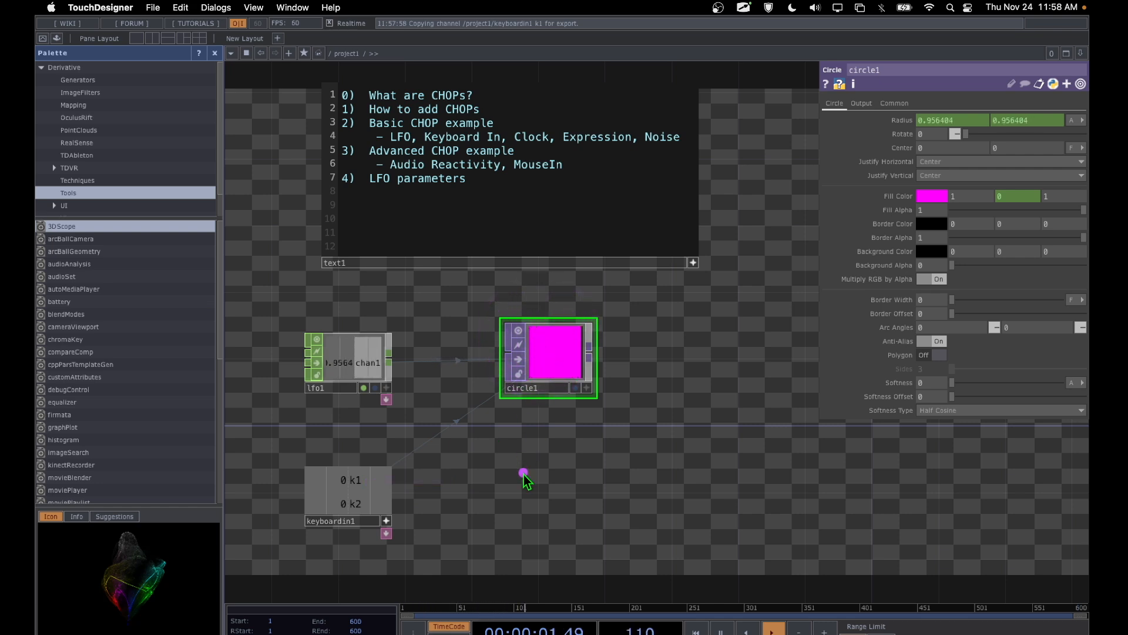
key(1)
key(1)
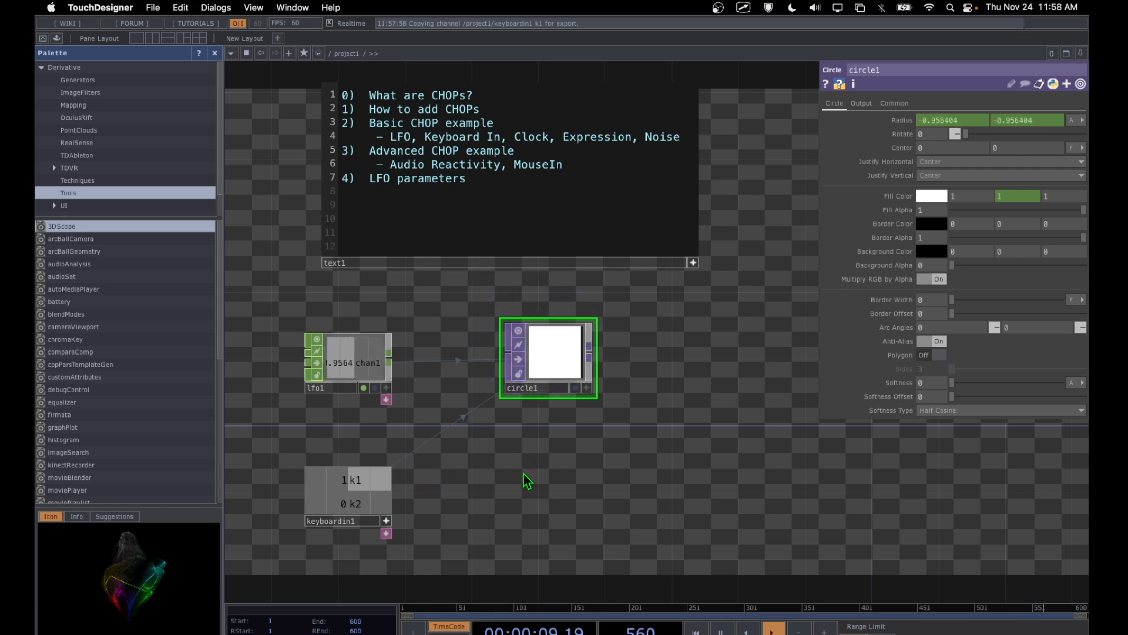
key(1)
key(1)
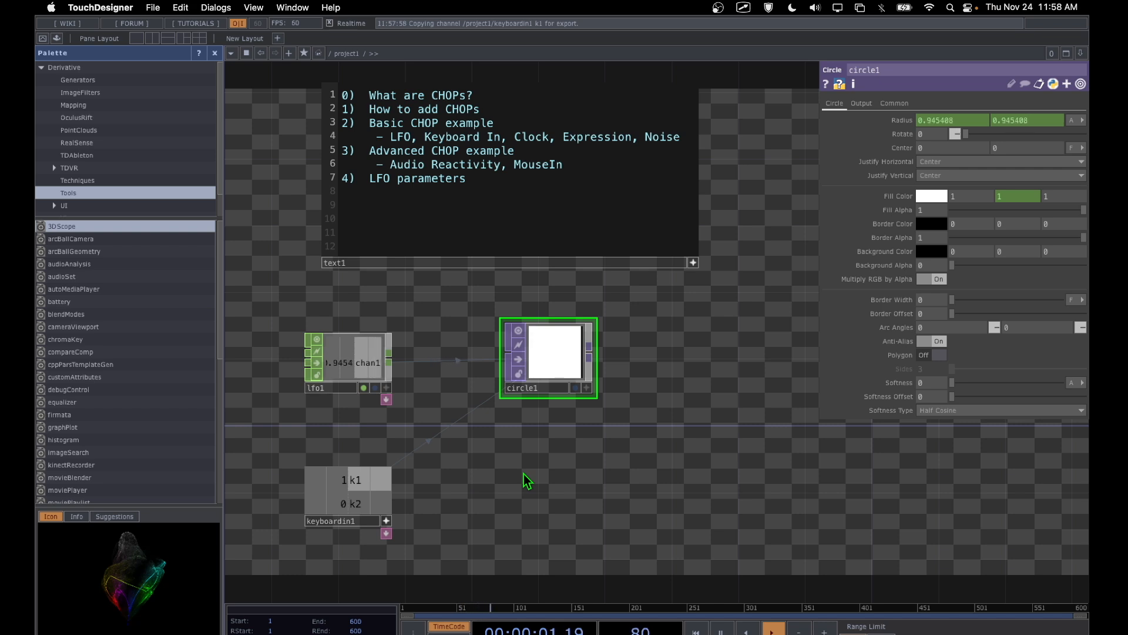
key(1)
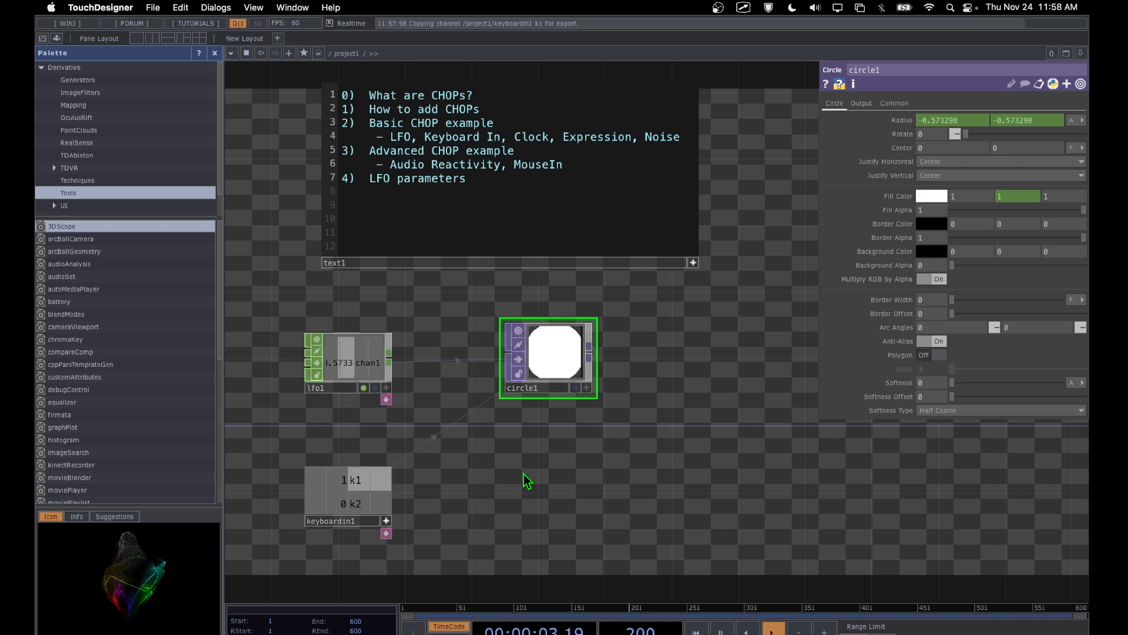
key(1)
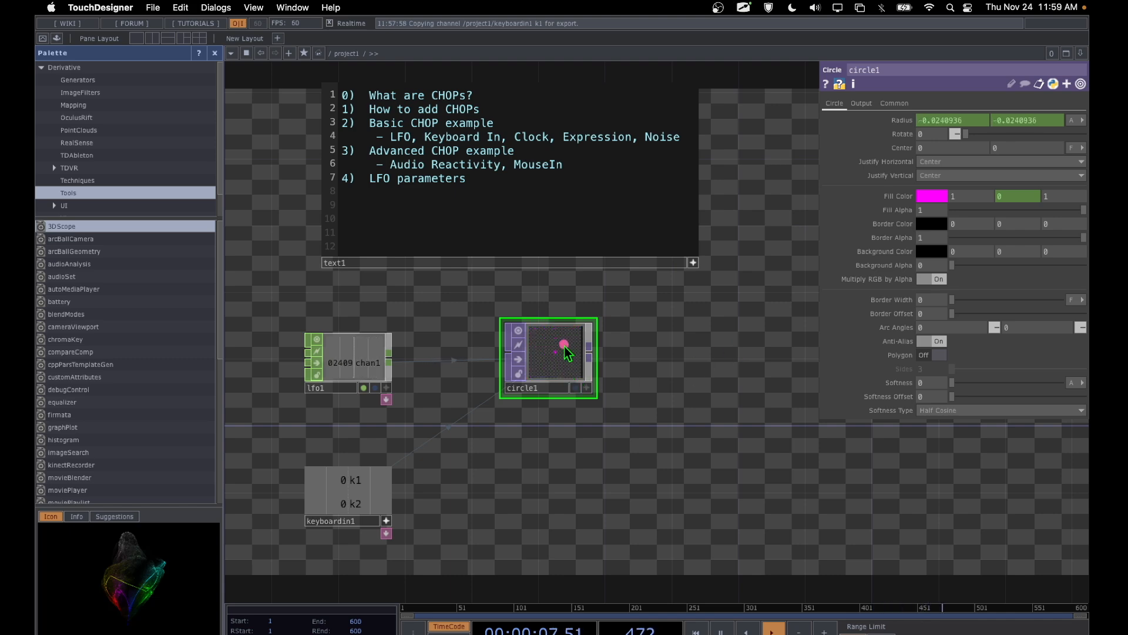
Step: Set the red component of circle1's Fill Color to 0, making the fill blue
mouse_move(557, 350)
mouse_down()
mouse_move(915, 245)
mouse_move(971, 204)
mouse_up()
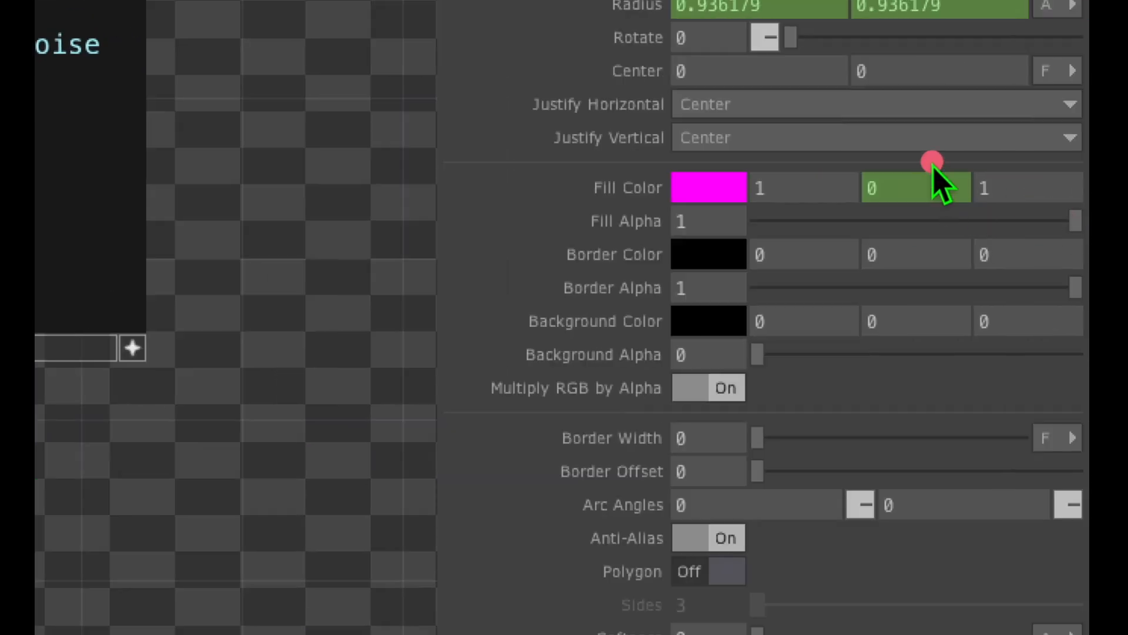
mouse_move(910, 134)
mouse_down()
mouse_move(834, 214)
mouse_move(952, 206)
mouse_move(879, 148)
mouse_up()
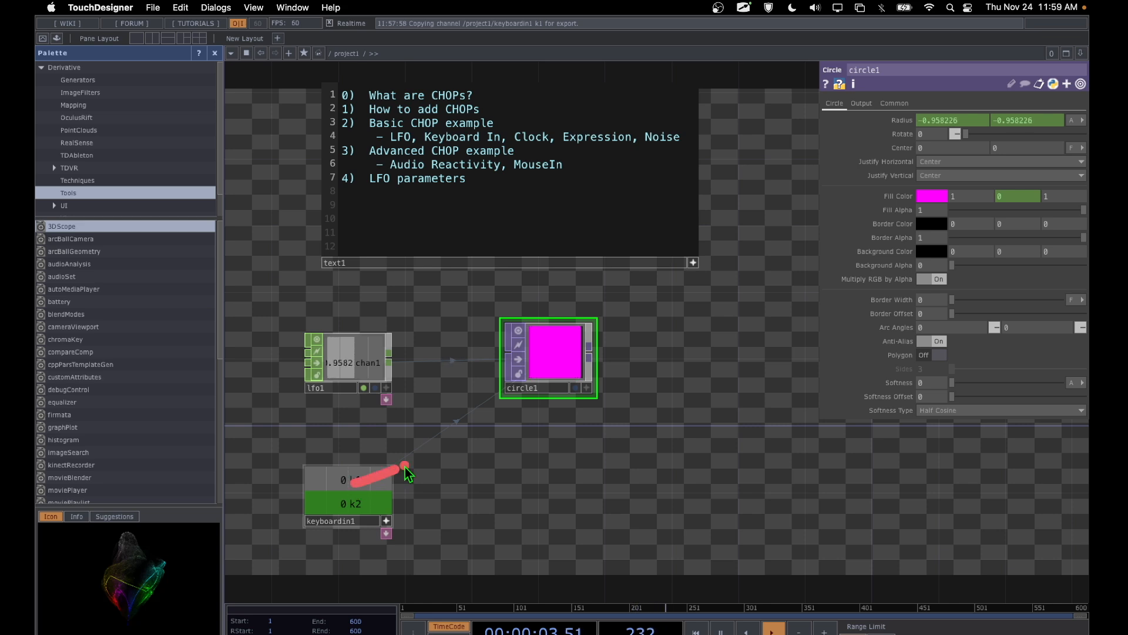
drag(532, 359, 529, 360)
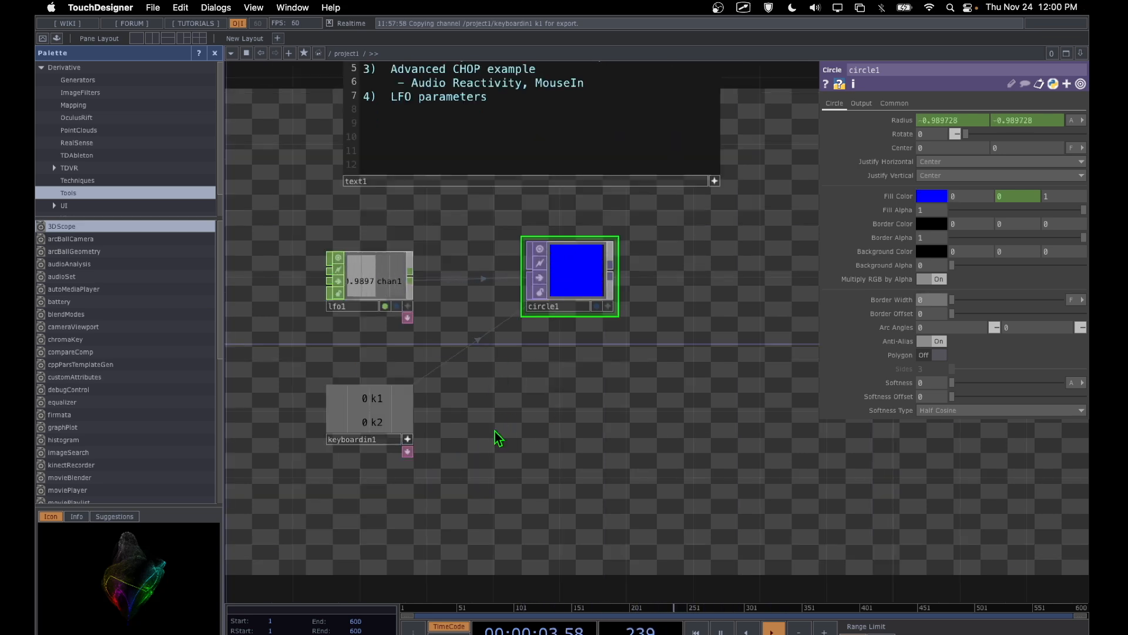
Step: Add a Clock CHOP to the network below keyboardin1
drag(498, 438, 504, 373)
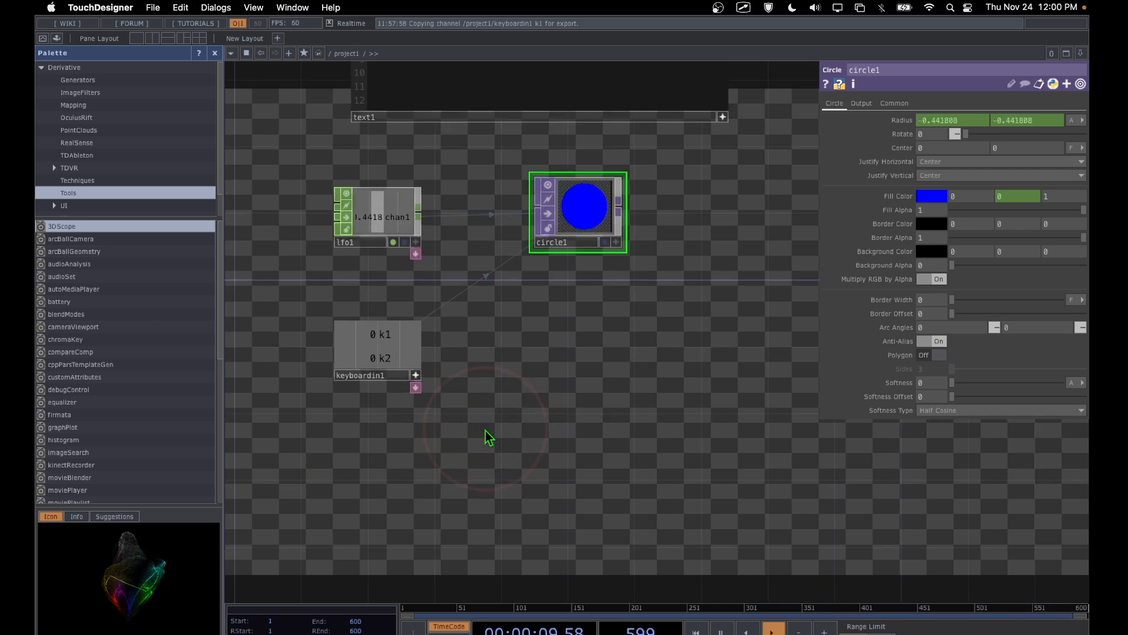
key(Tab)
key(ctrl+a)
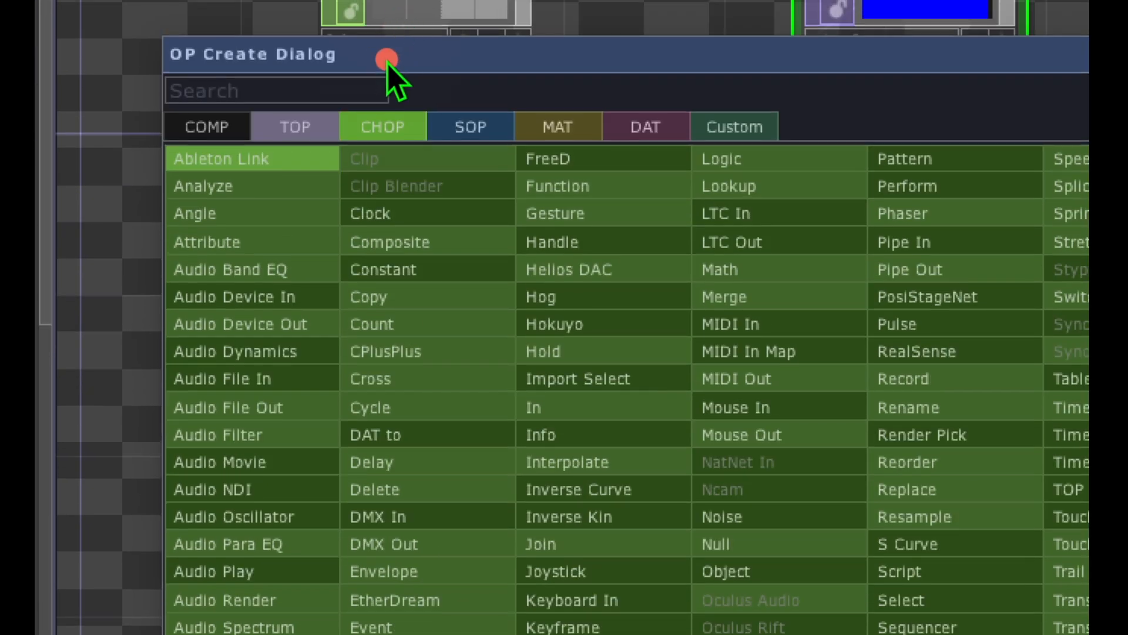
mouse_move(371, 77)
mouse_down()
mouse_move(430, 143)
mouse_move(350, 68)
mouse_up()
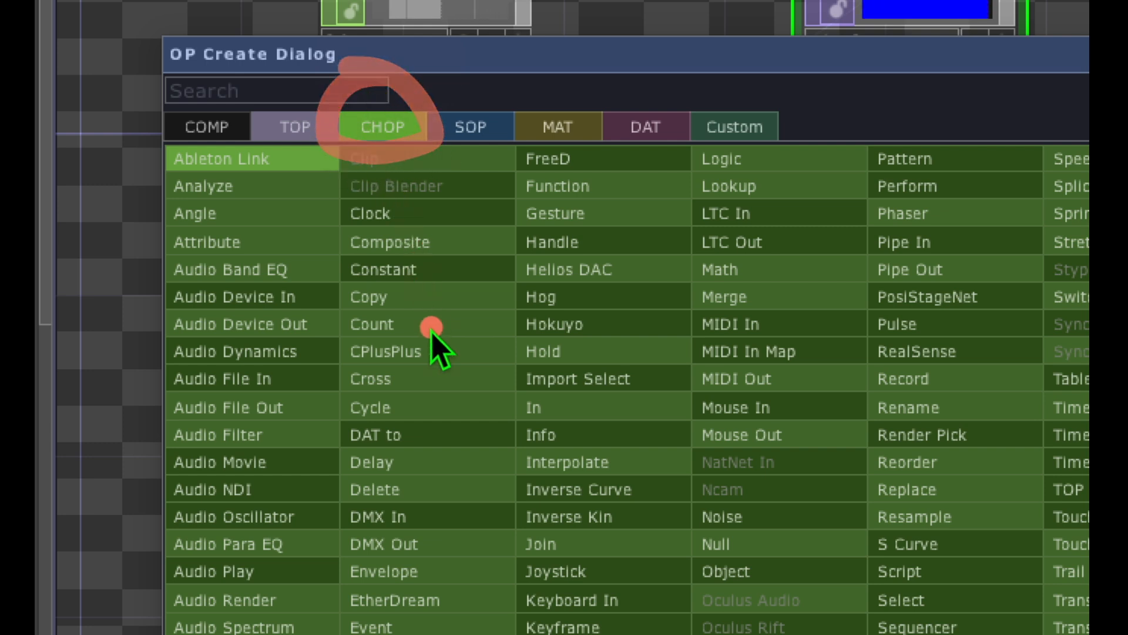
mouse_move(404, 175)
mouse_down()
mouse_move(308, 203)
mouse_move(428, 222)
mouse_move(391, 201)
mouse_move(385, 222)
mouse_up()
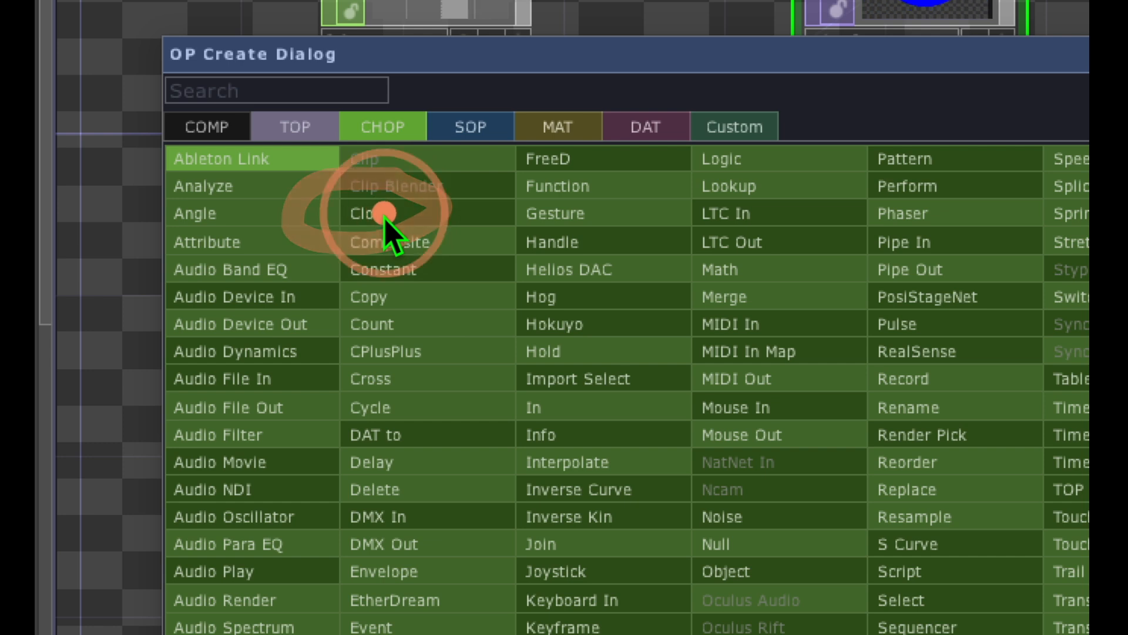
click(385, 216)
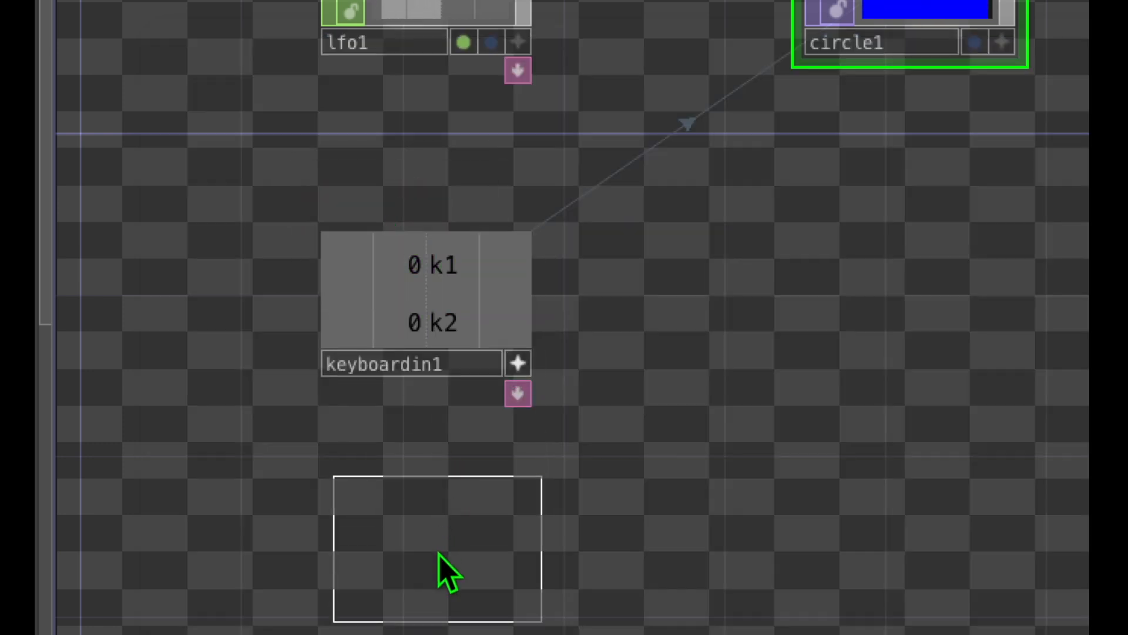
click(425, 575)
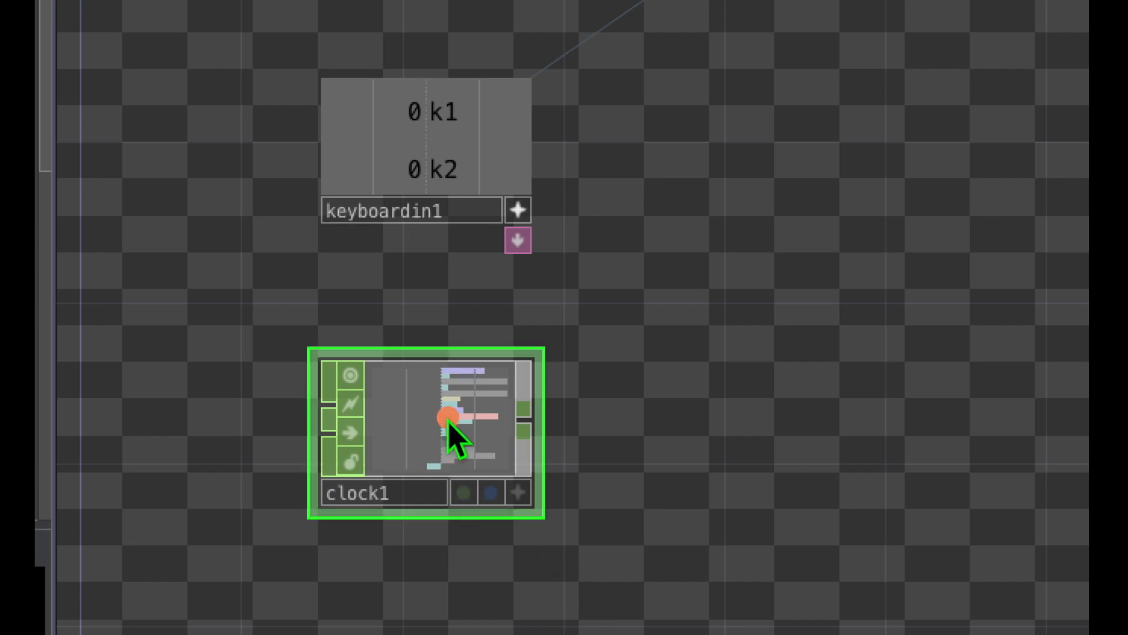
Step: Examine the channel bars shown in the viewer of the clock1 CHOP
mouse_move(463, 333)
mouse_down()
mouse_move(276, 406)
mouse_move(470, 529)
mouse_move(460, 347)
mouse_move(454, 379)
mouse_up()
click(423, 368)
click(423, 375)
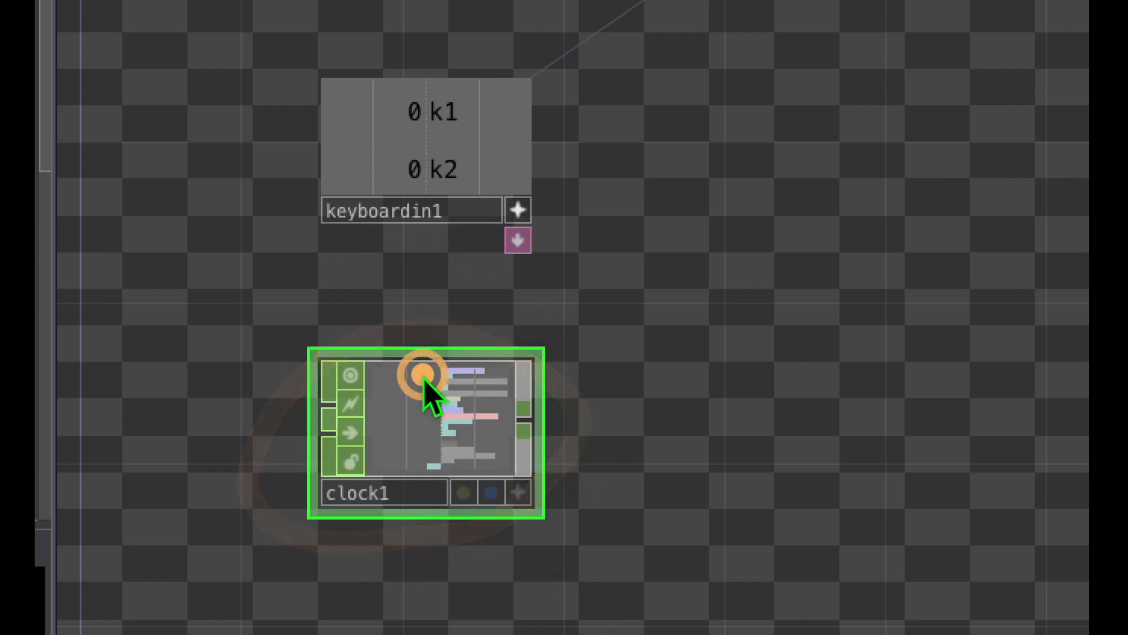
click(423, 450)
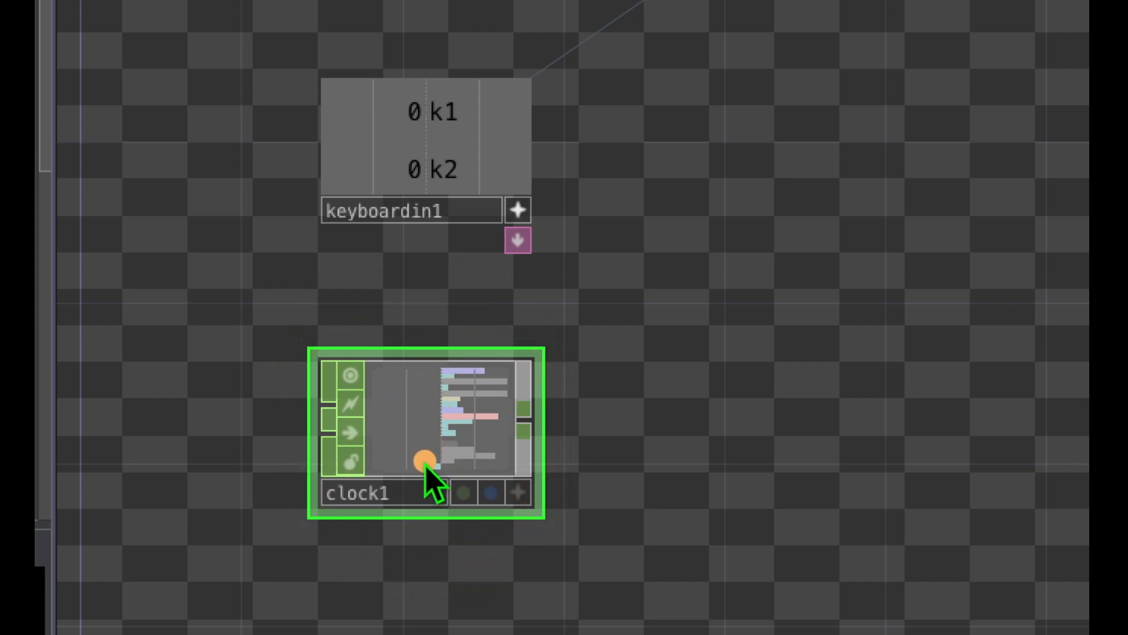
click(425, 456)
click(430, 431)
click(422, 392)
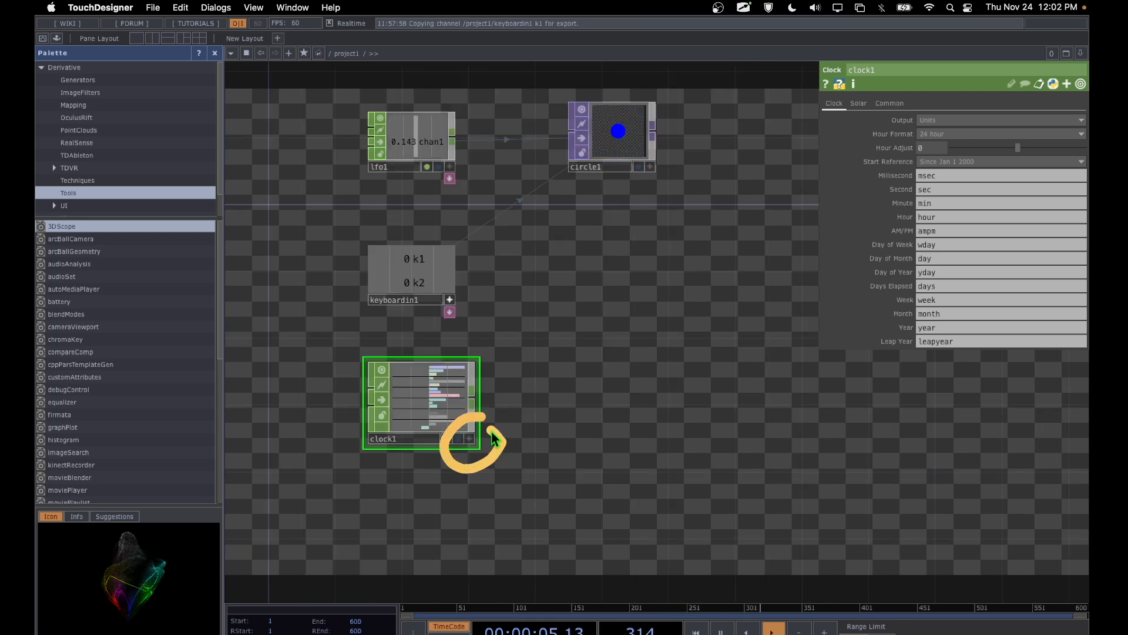
Step: Activate the viewer of the clock1 CHOP and enlarge its node until the channel names are readable
drag(492, 431, 469, 419)
click(469, 439)
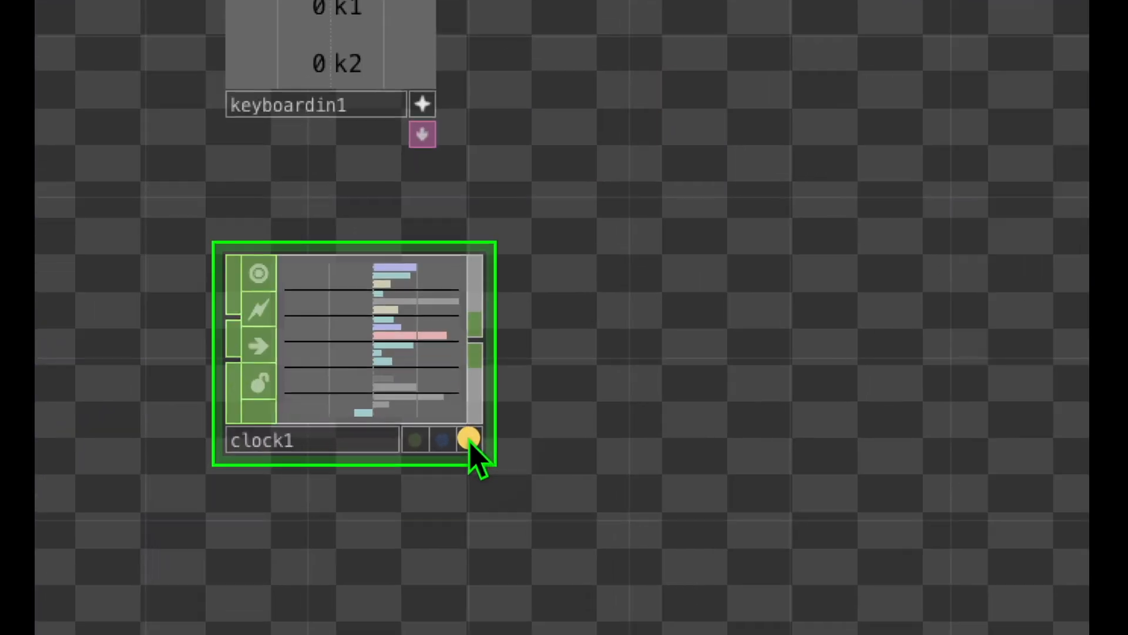
click(469, 438)
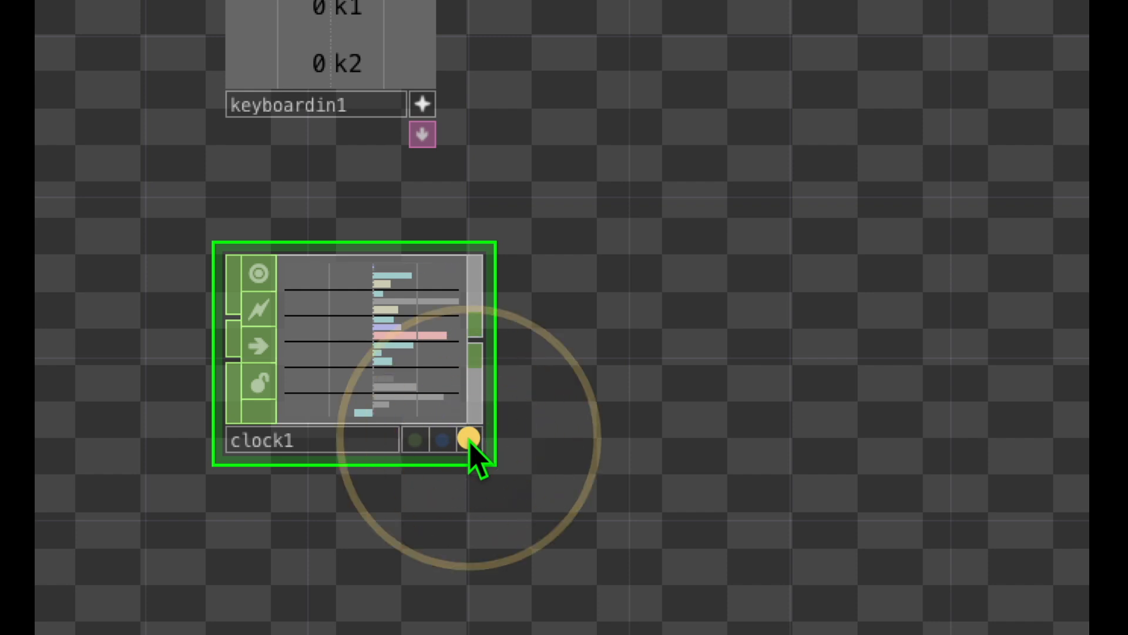
click(469, 438)
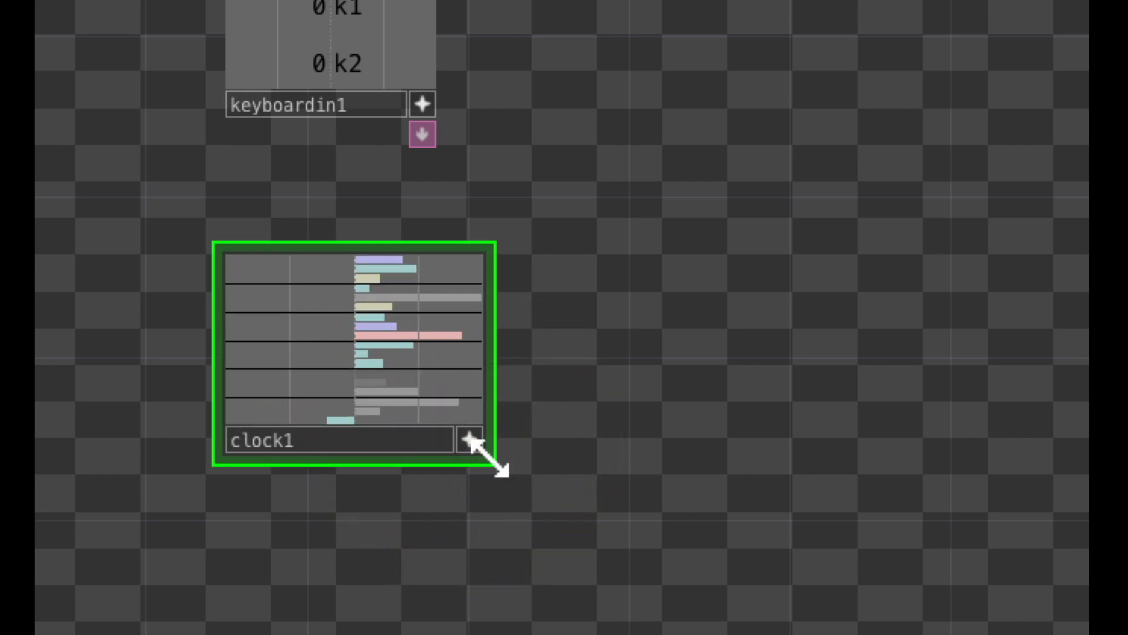
drag(492, 462, 636, 609)
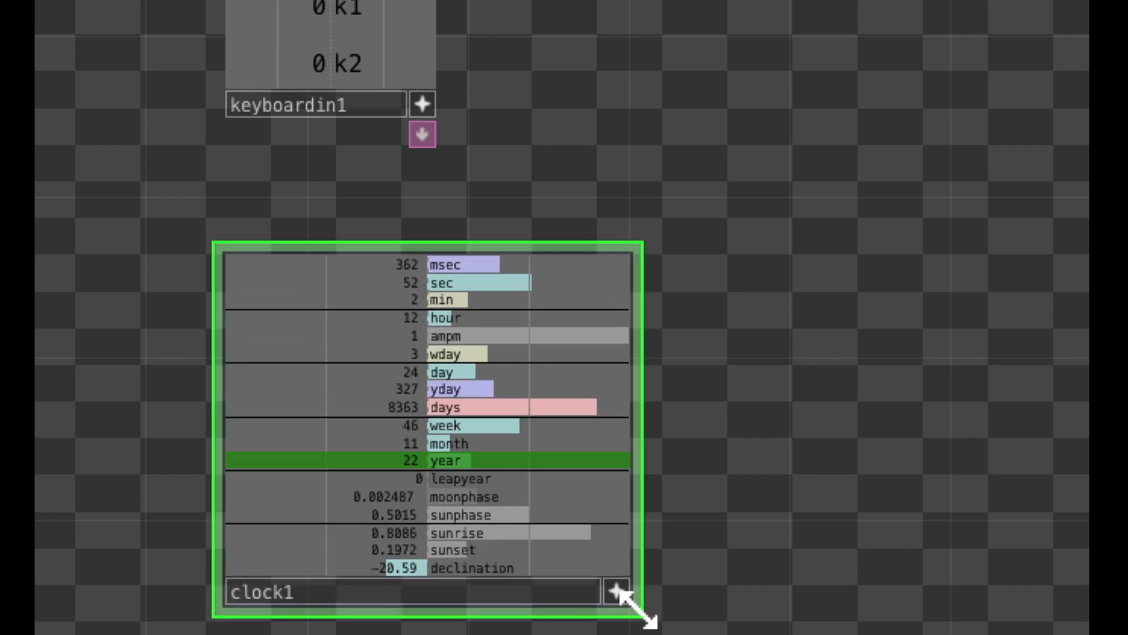
Step: Examine clock1's channels, from msec, sec, min and hour down to leapyear, moonphase, sunphase, sunrise, sunset and declination
drag(704, 563, 706, 472)
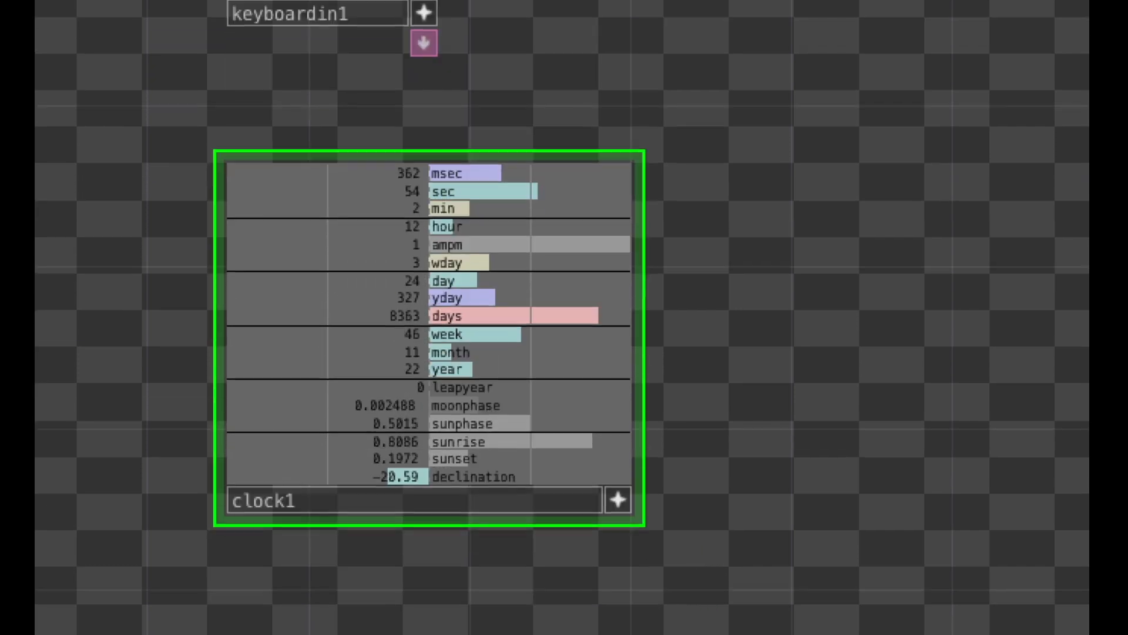
middle_drag(680, 354, 681, 351)
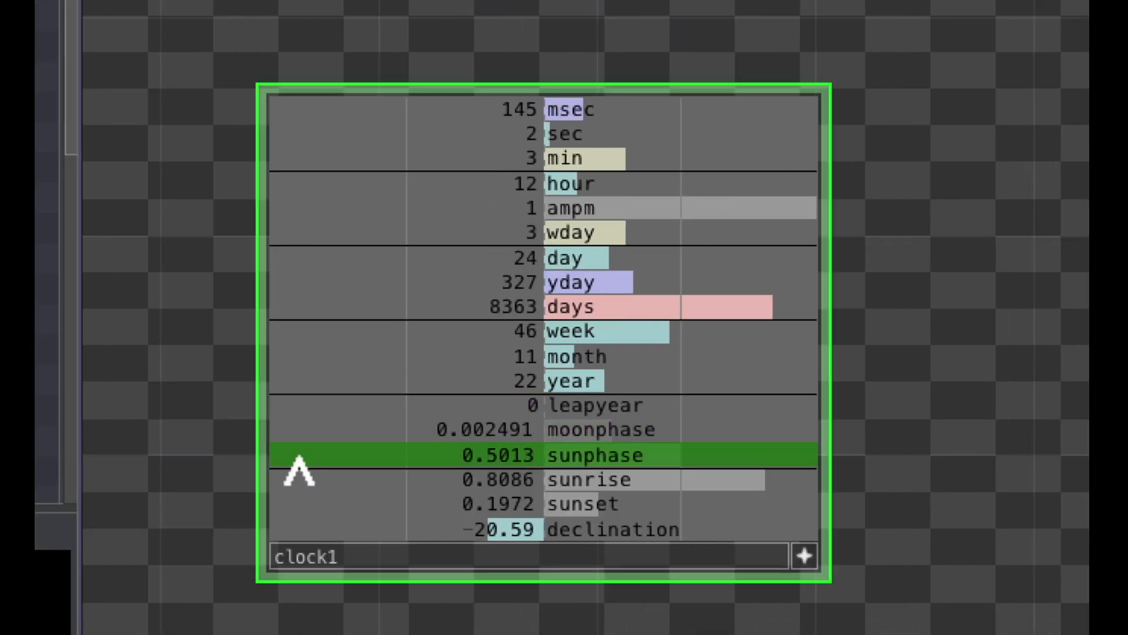
mouse_move(323, 499)
mouse_down()
mouse_move(212, 529)
mouse_move(369, 514)
mouse_up()
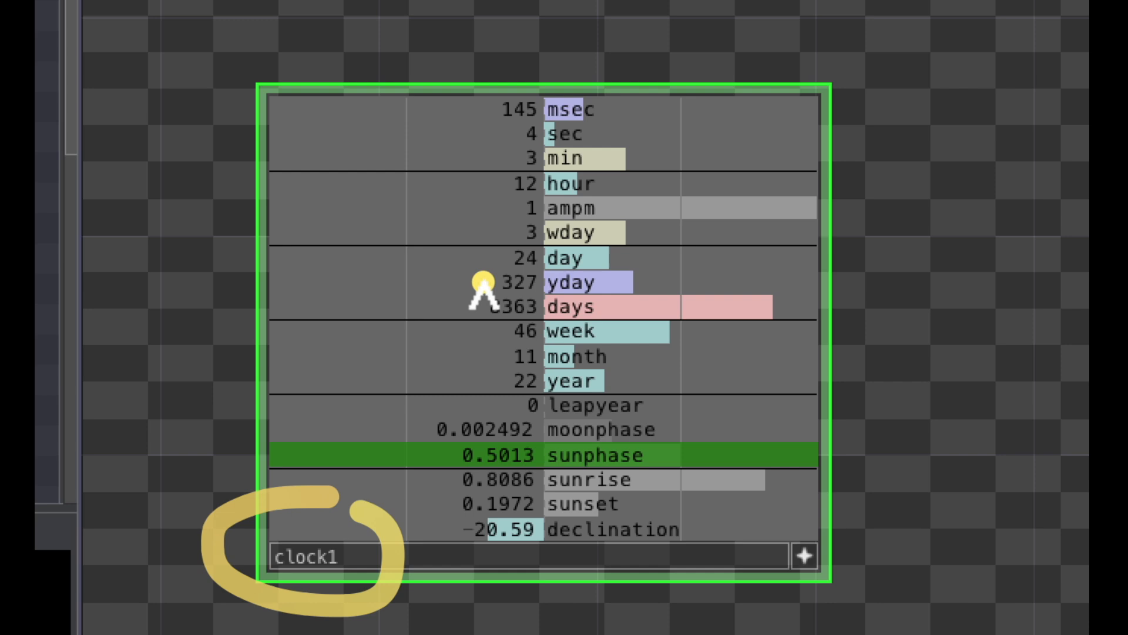
drag(630, 108, 721, 106)
drag(617, 137, 719, 136)
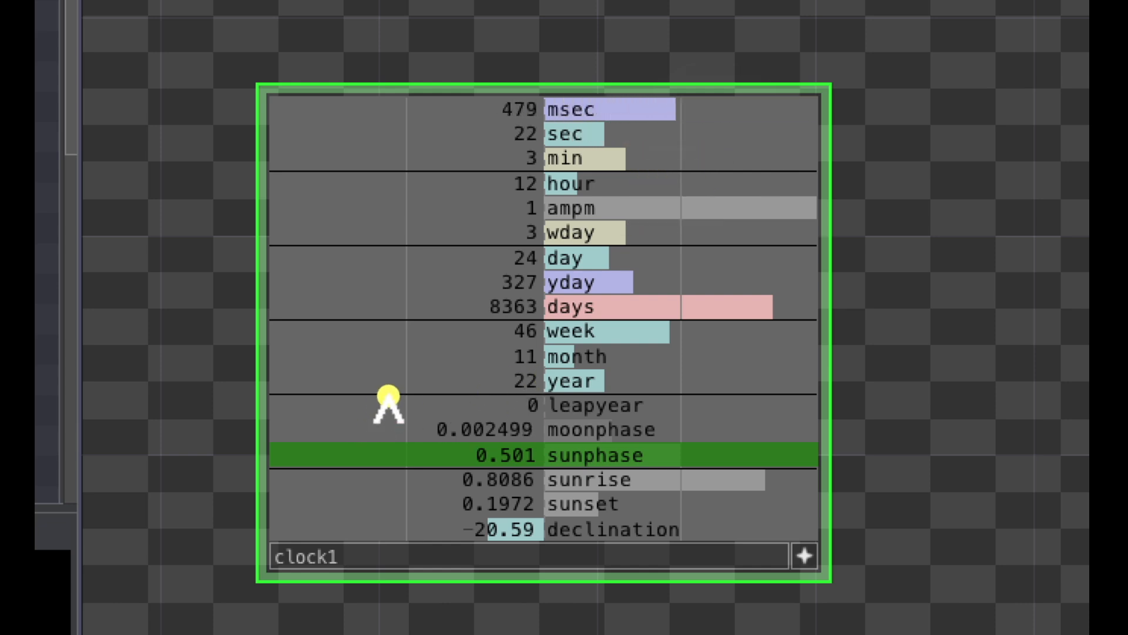
drag(389, 397, 405, 532)
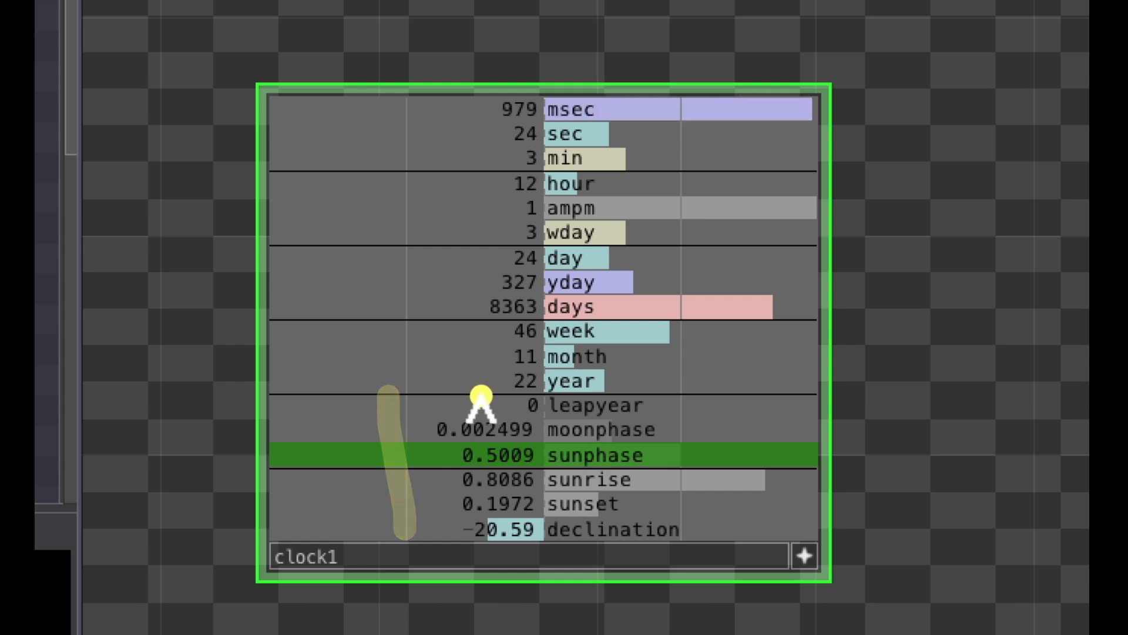
drag(481, 396, 409, 519)
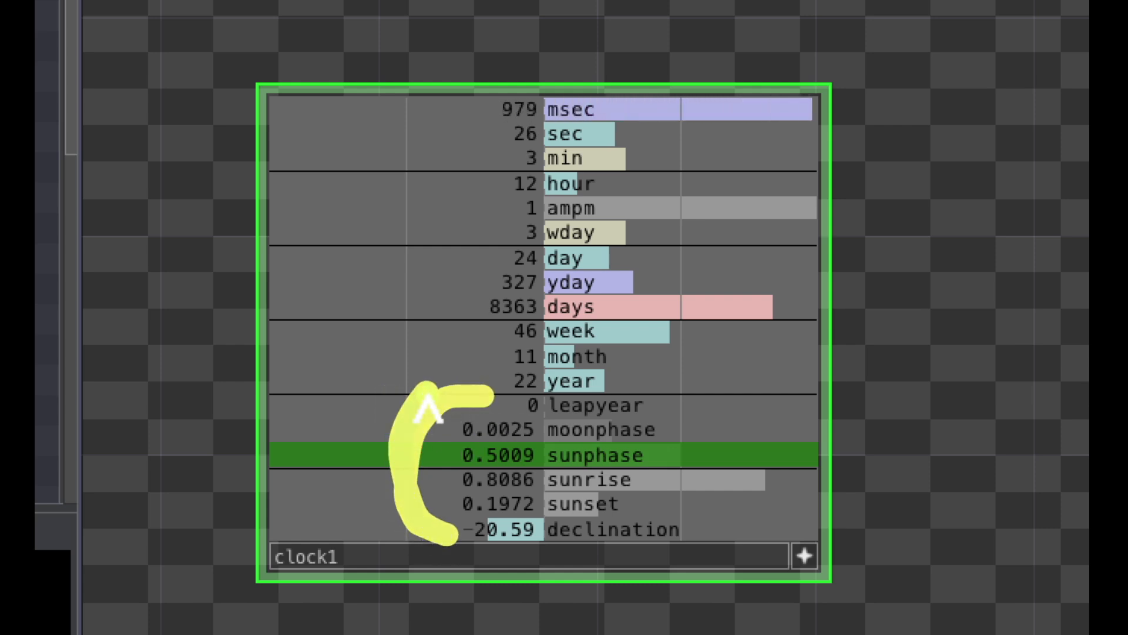
click(591, 409)
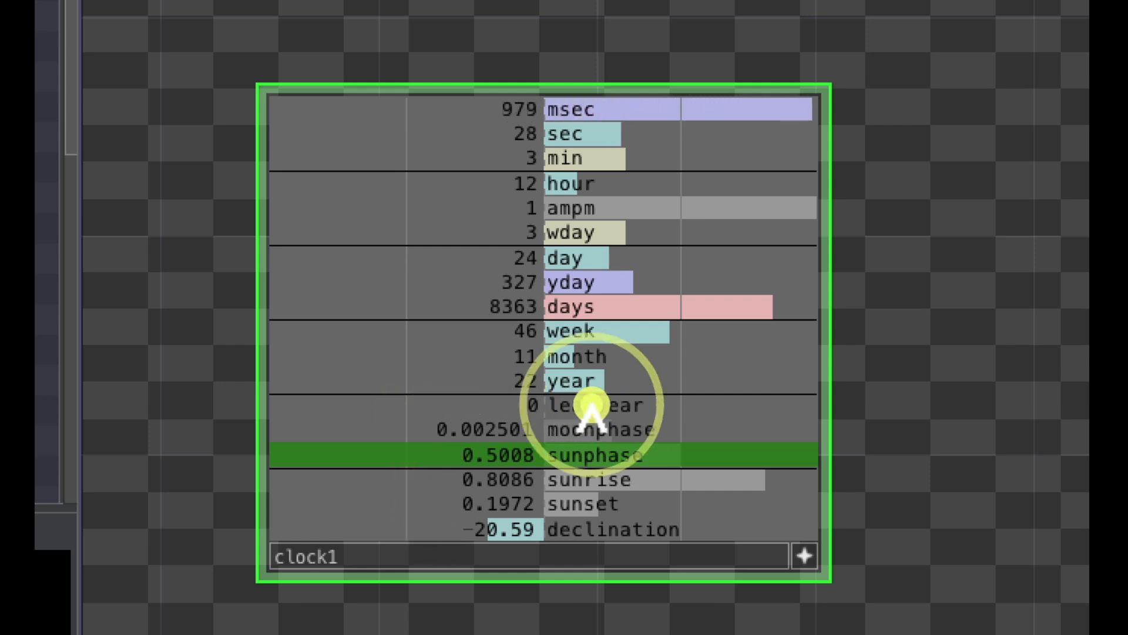
Step: Examine clock1's moonphase, sunphase, sunrise, sunset and declination channels, along with the running msec and sec values
click(612, 429)
click(613, 449)
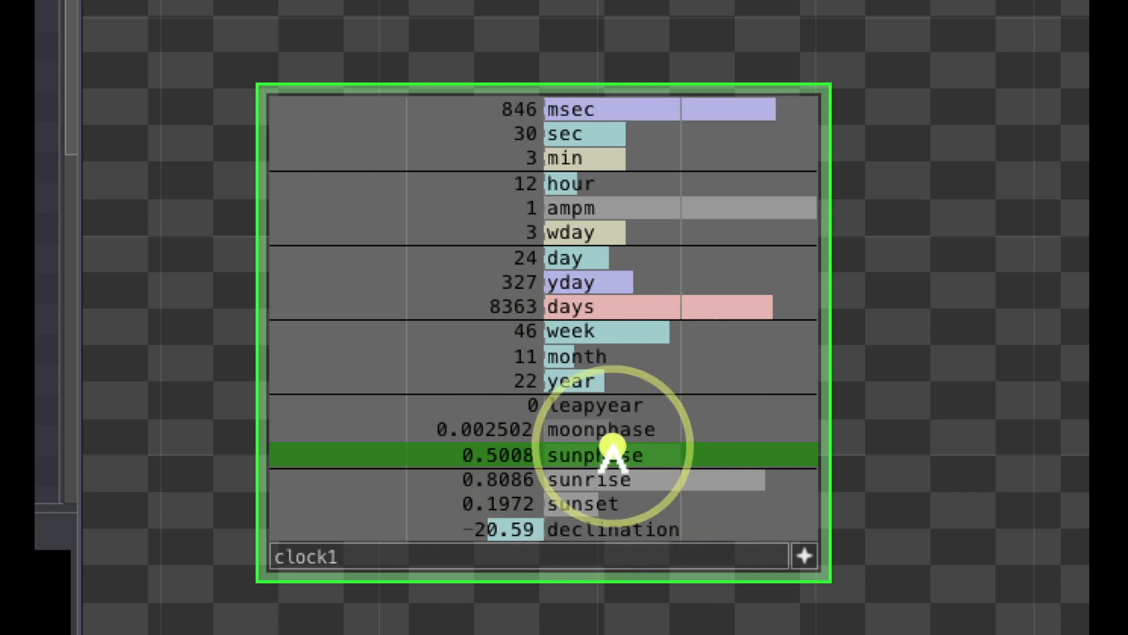
click(618, 479)
click(617, 504)
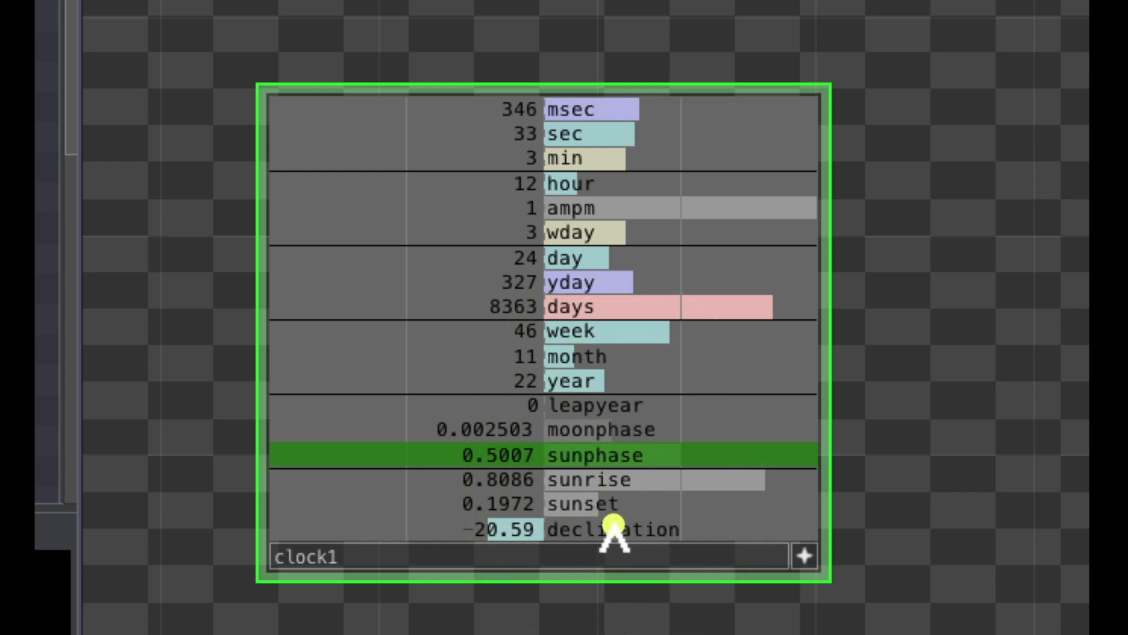
click(613, 523)
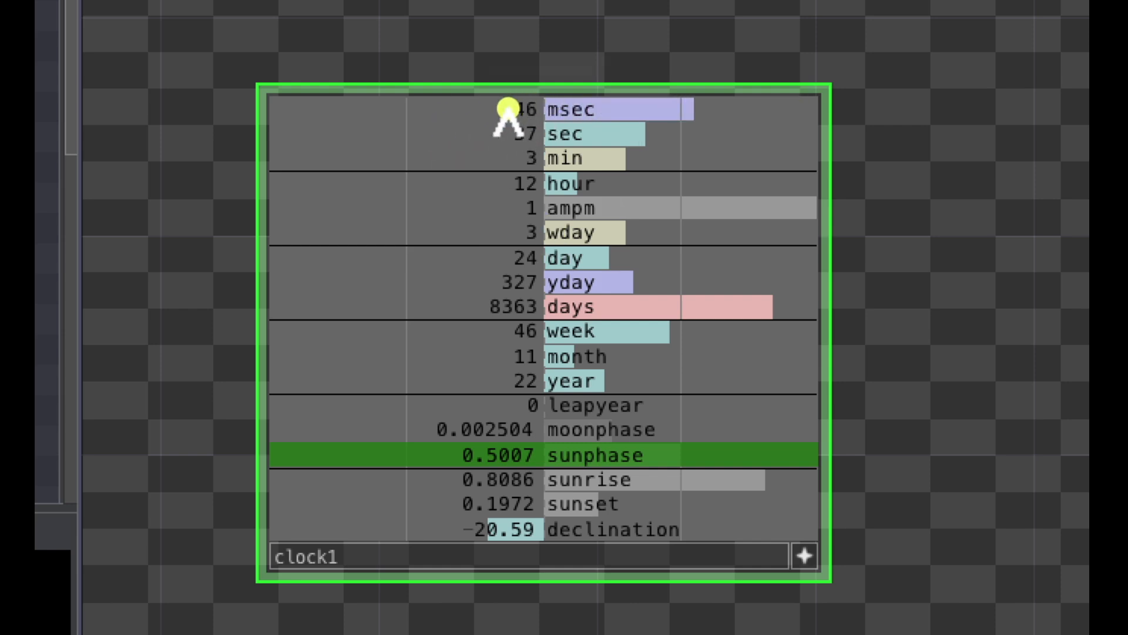
drag(448, 140, 491, 140)
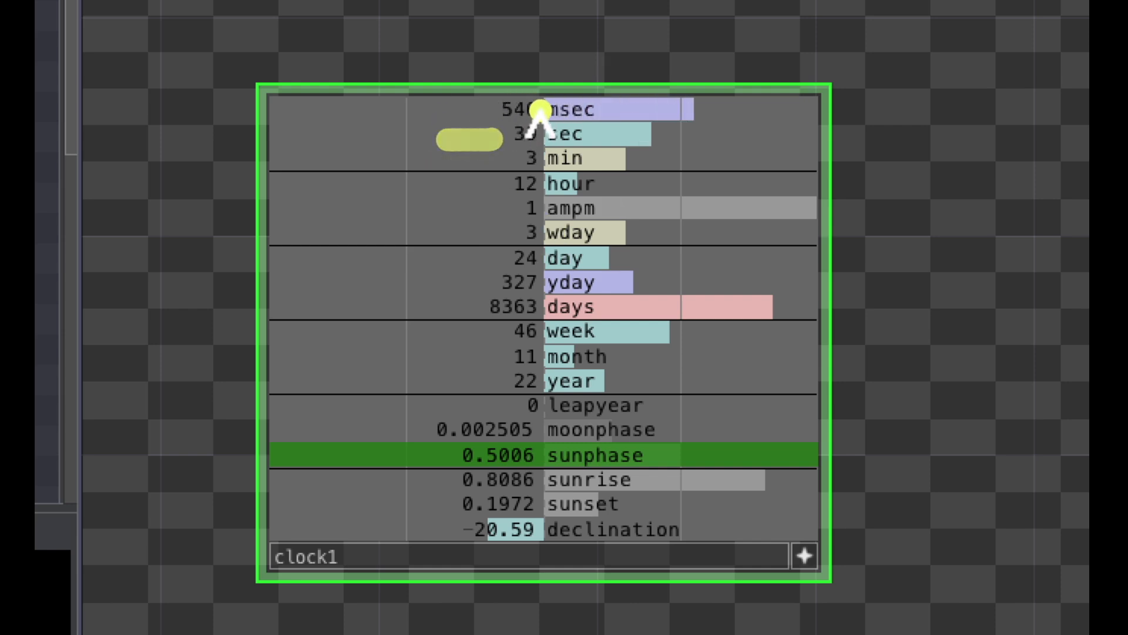
mouse_move(541, 110)
mouse_down()
mouse_move(468, 145)
mouse_move(571, 124)
mouse_move(552, 111)
mouse_up()
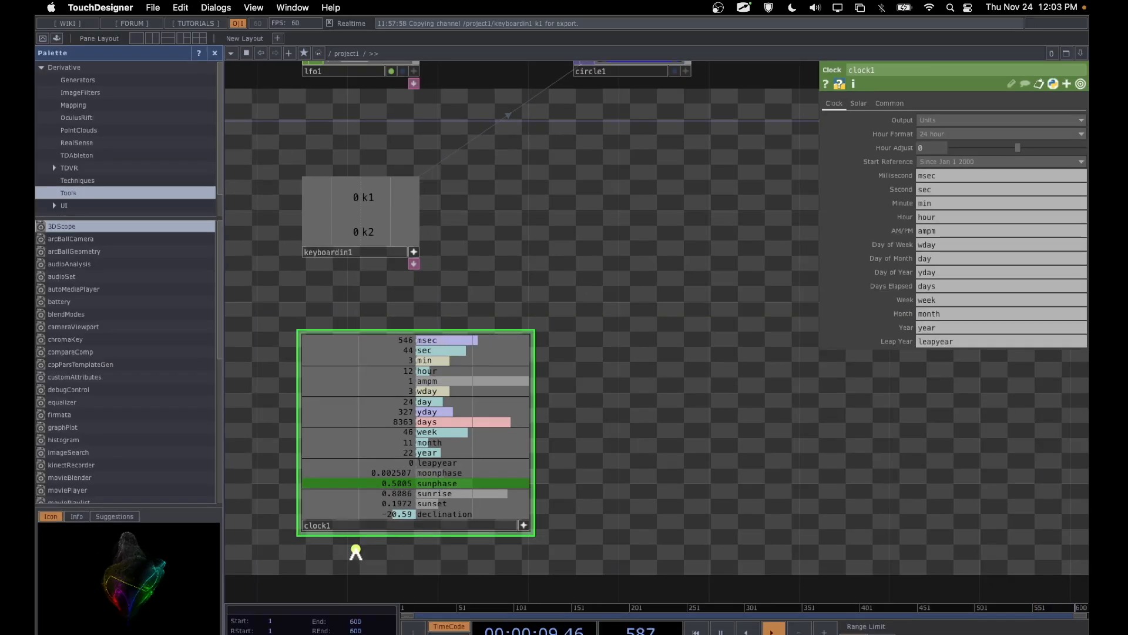
drag(321, 489, 308, 578)
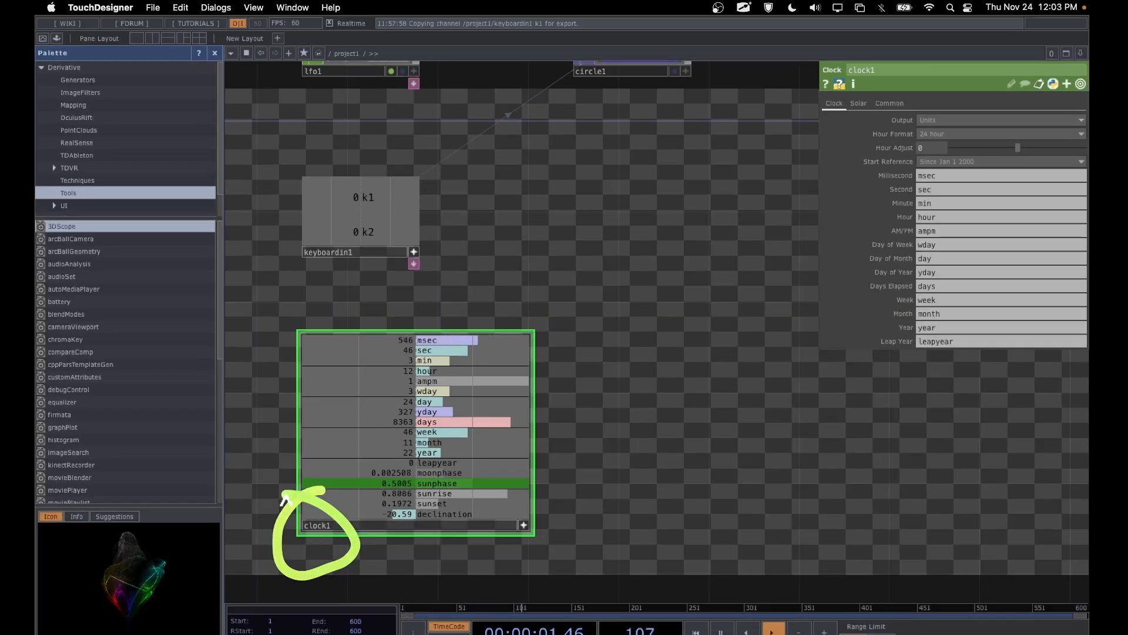
drag(286, 495, 278, 526)
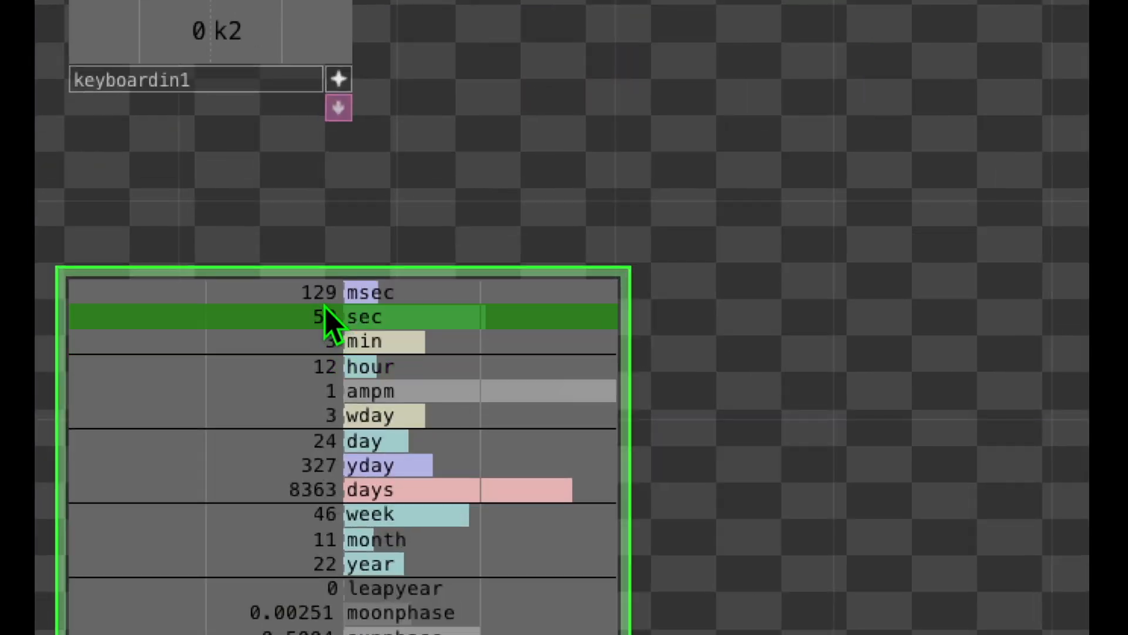
mouse_move(403, 275)
mouse_down()
mouse_move(259, 373)
mouse_move(396, 303)
mouse_up()
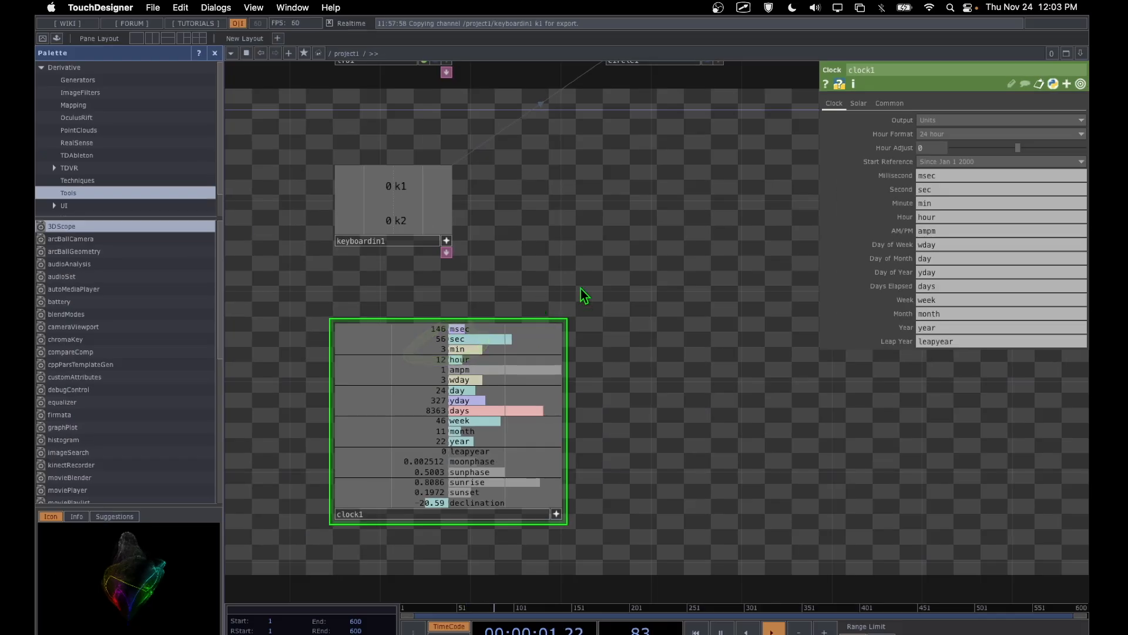
Step: Select the circle1 TOP and review its Radius, Rotate and Center parameters as targets for clock1's sec channel
drag(663, 284, 610, 395)
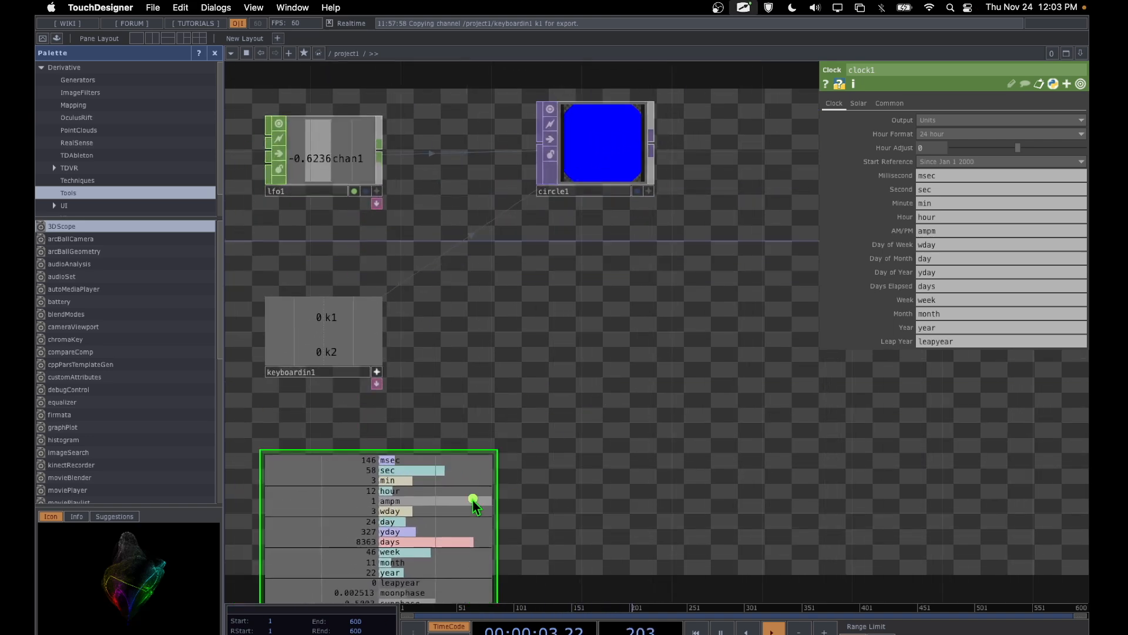
drag(451, 509, 606, 165)
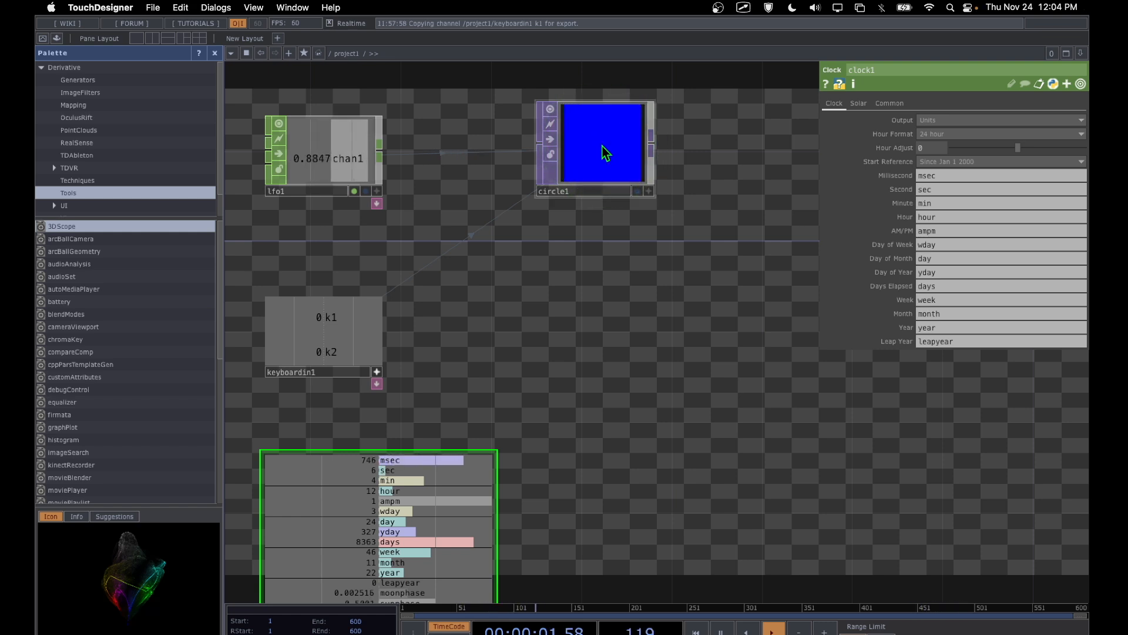
click(605, 152)
click(614, 152)
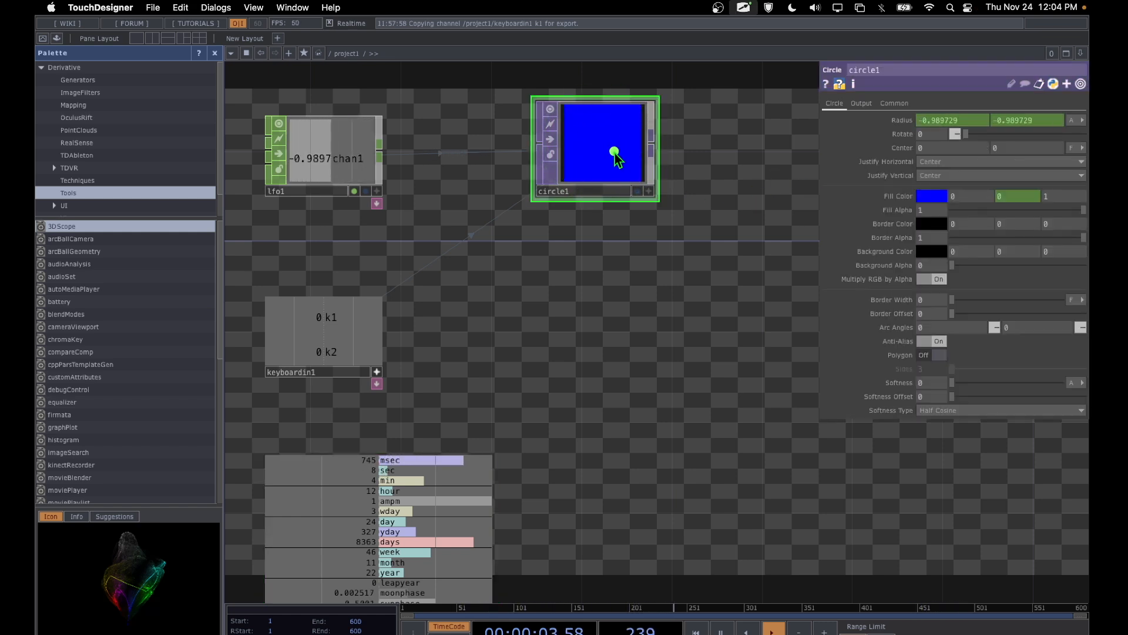
drag(717, 151, 941, 234)
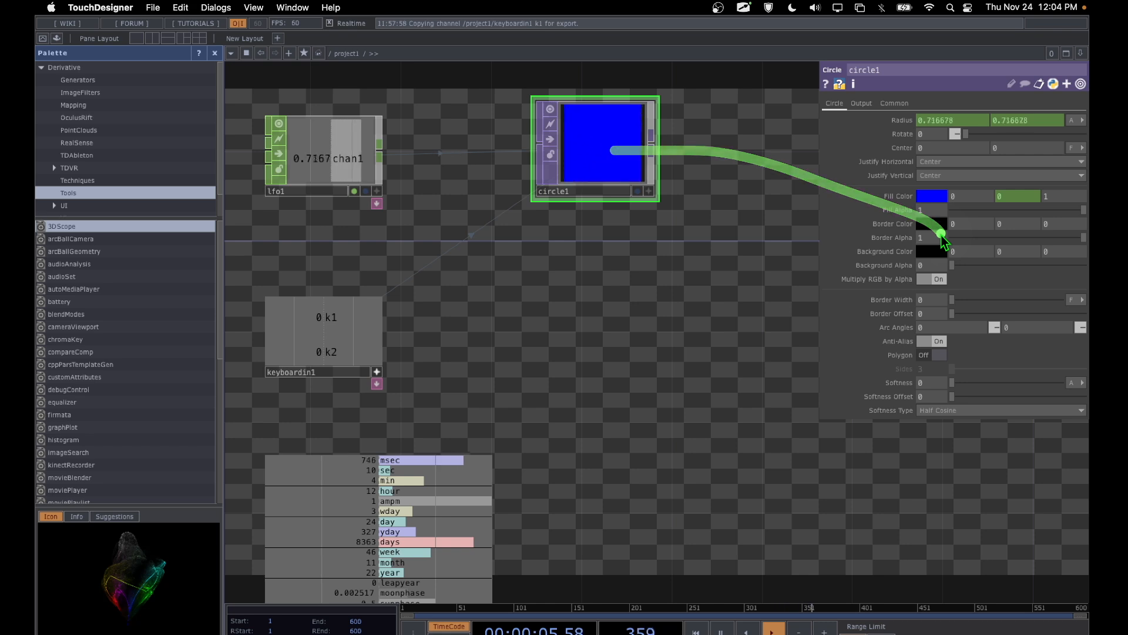
mouse_move(397, 442)
mouse_down()
mouse_move(330, 497)
mouse_move(402, 445)
mouse_up()
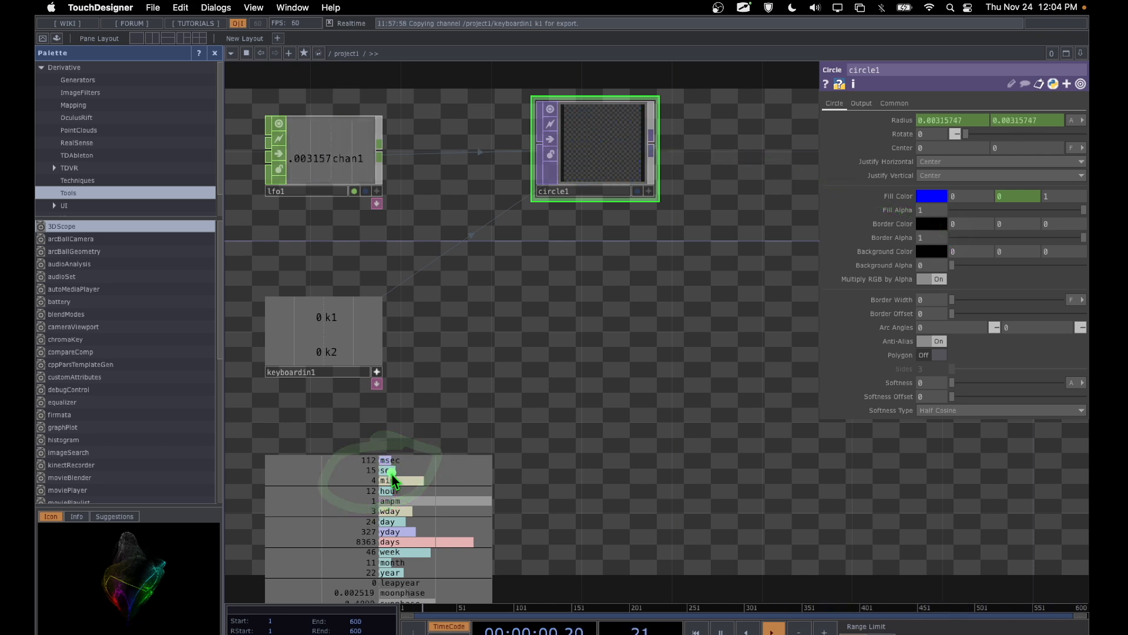
mouse_move(392, 477)
mouse_down()
mouse_move(818, 277)
mouse_move(961, 250)
mouse_up()
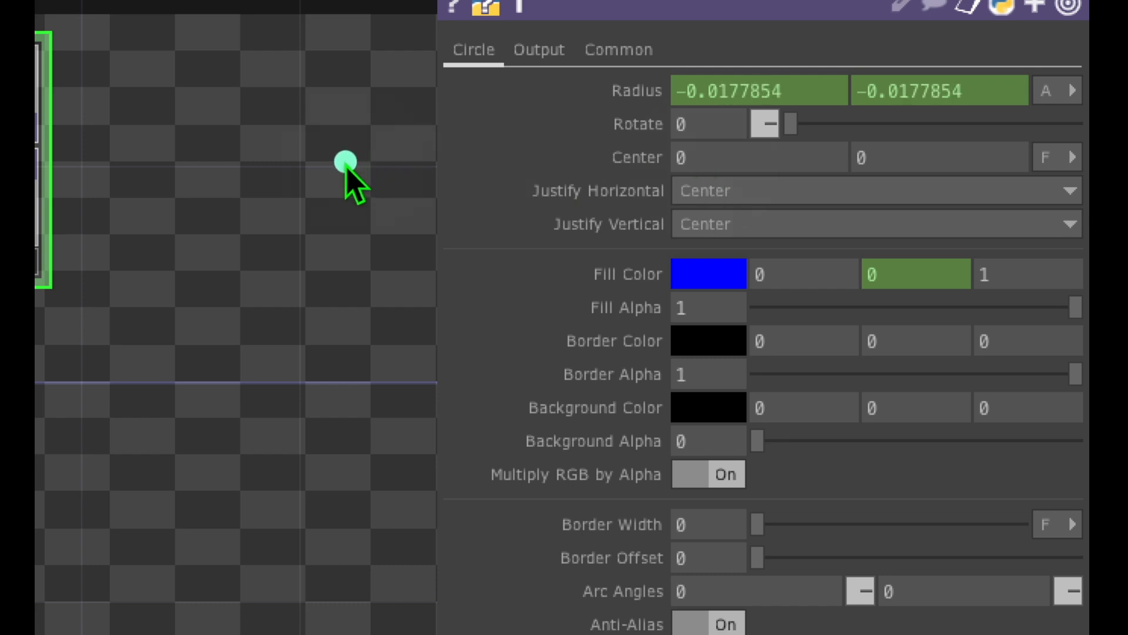
drag(346, 165, 595, 165)
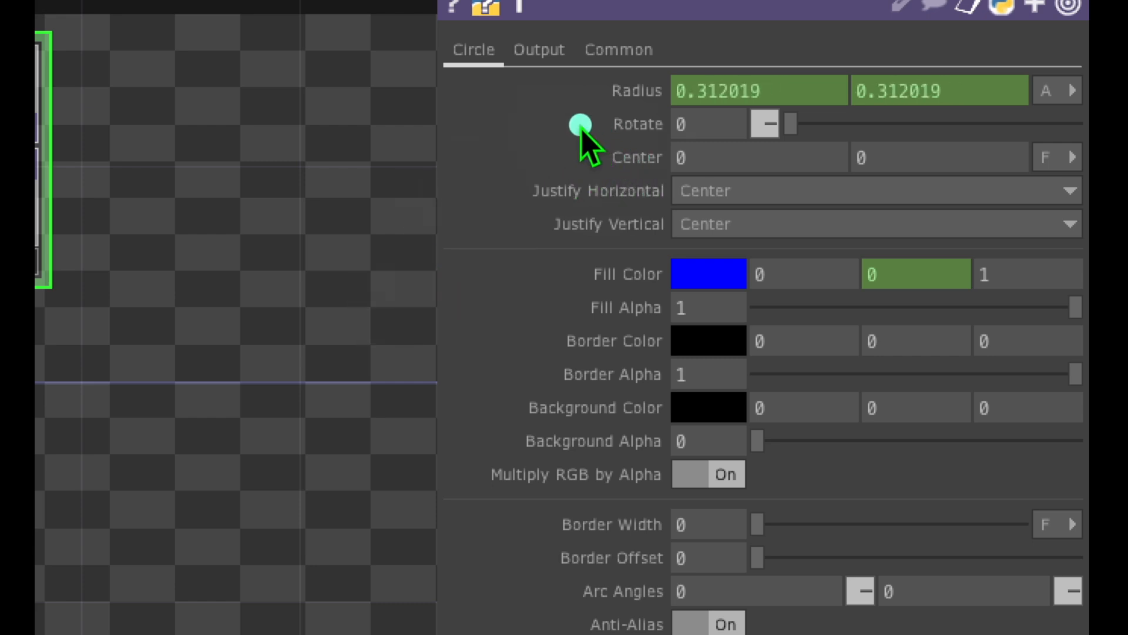
mouse_move(654, 115)
mouse_down()
mouse_move(564, 187)
mouse_move(635, 216)
mouse_move(654, 151)
mouse_move(722, 150)
mouse_up()
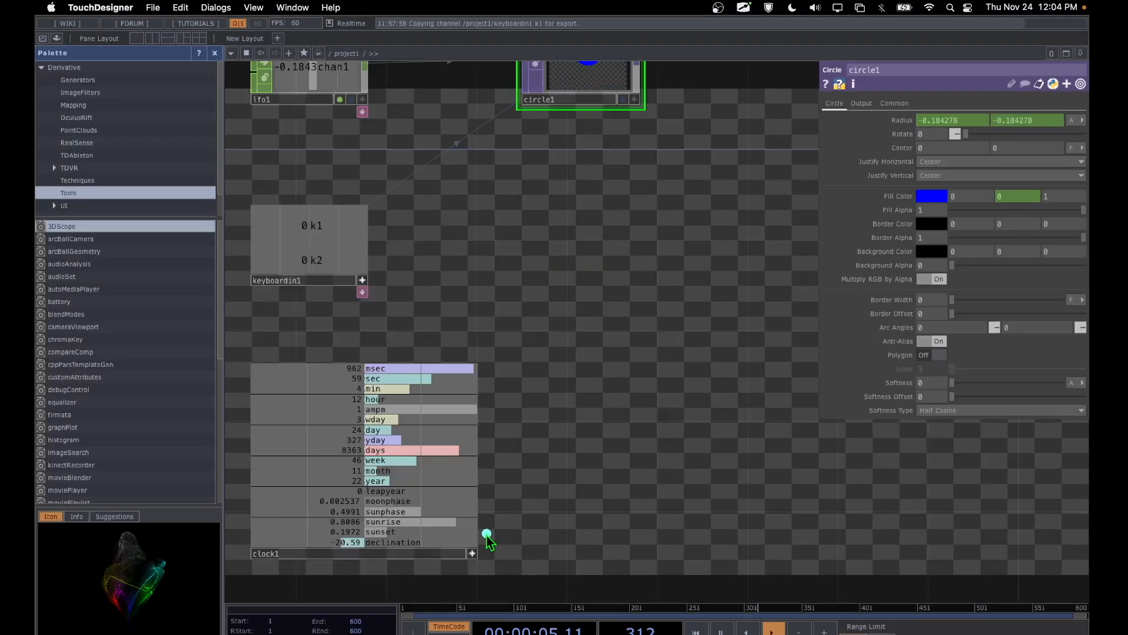
Step: Export clock1's sec channel to the X value of circle1's Center parameter with Export CHOP
drag(487, 536, 452, 570)
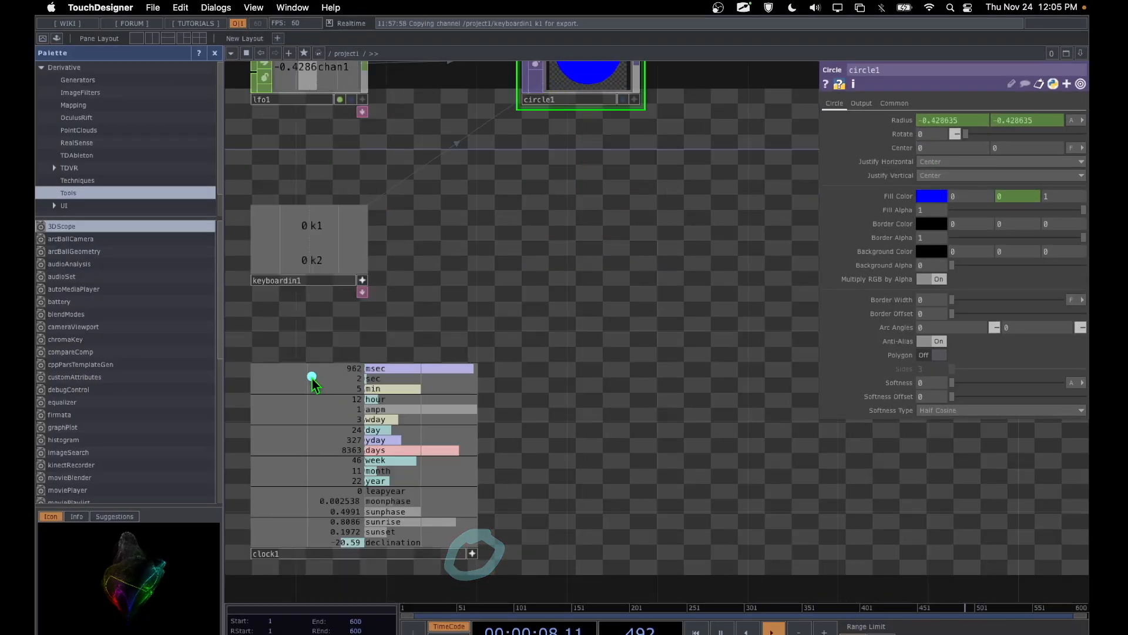
drag(312, 376, 329, 378)
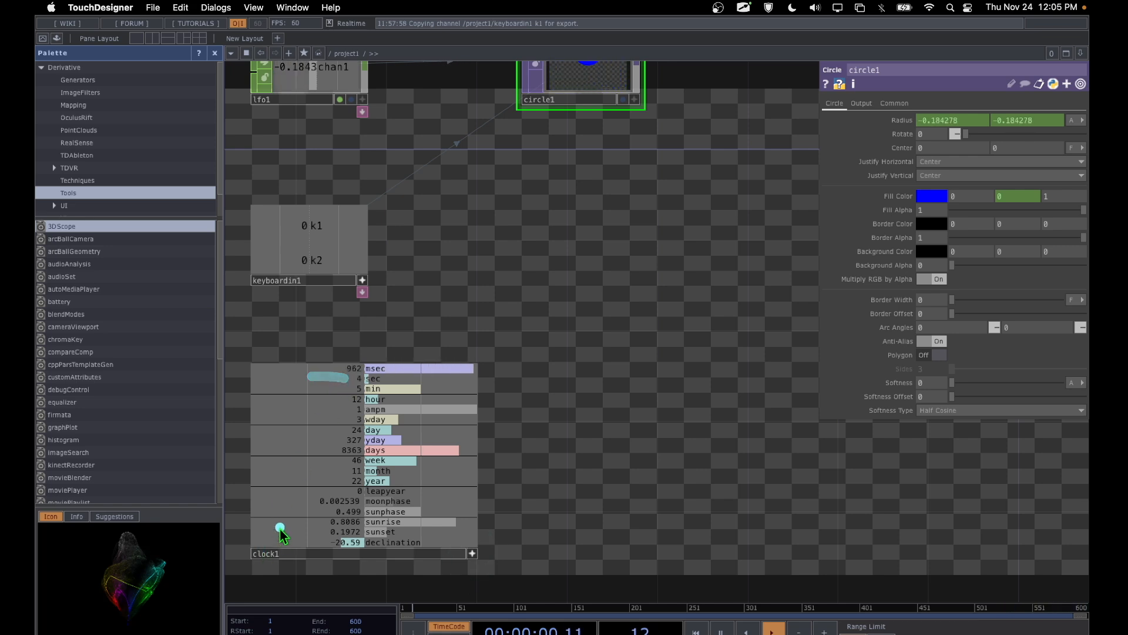
mouse_move(282, 527)
mouse_down()
mouse_move(289, 582)
mouse_move(348, 470)
mouse_up()
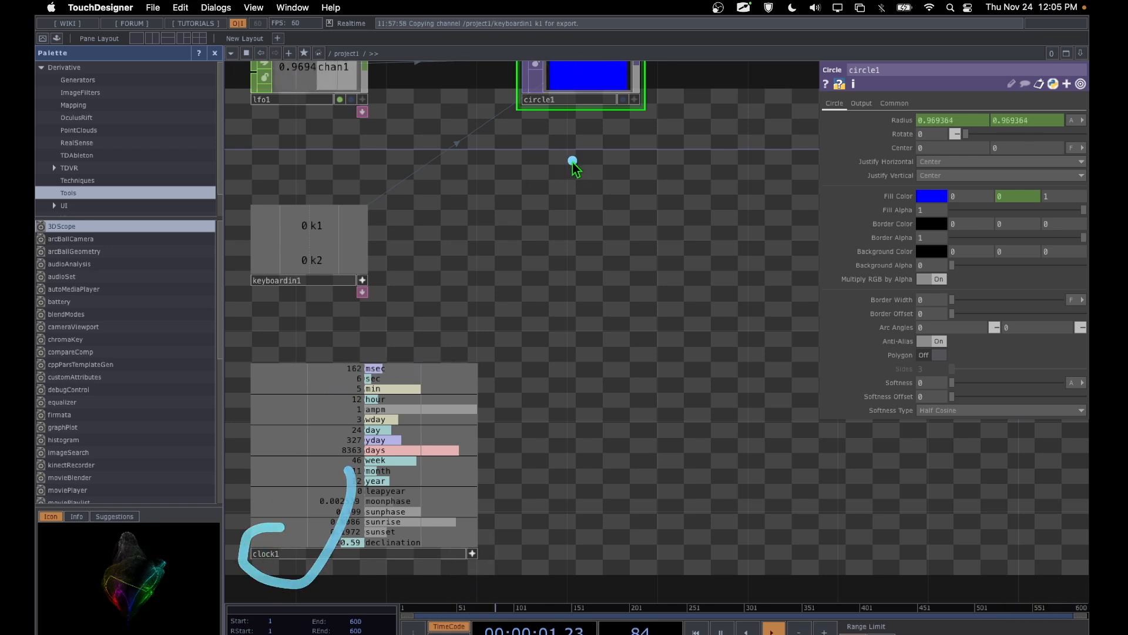
click(570, 86)
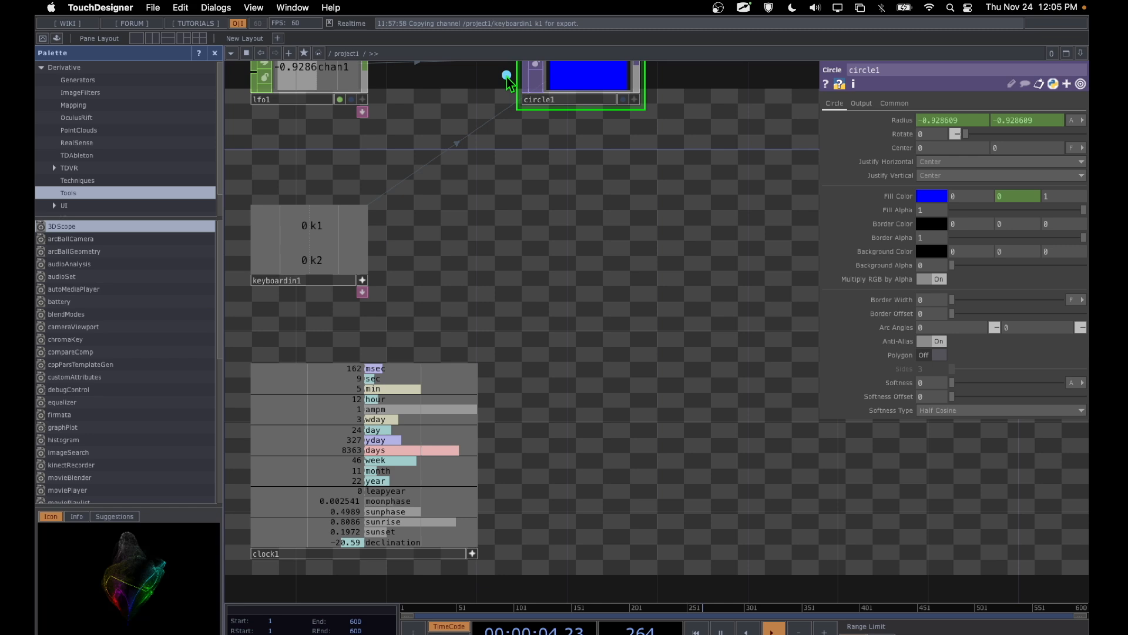
mouse_move(510, 130)
mouse_down()
mouse_move(656, 140)
mouse_move(655, 73)
mouse_up()
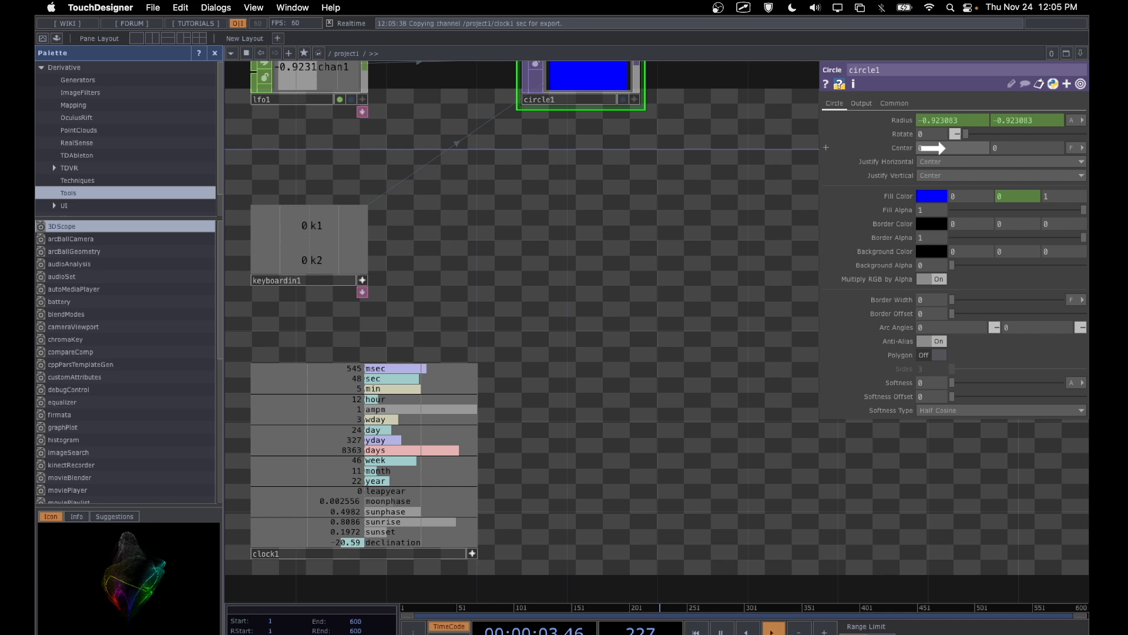
right_click(920, 121)
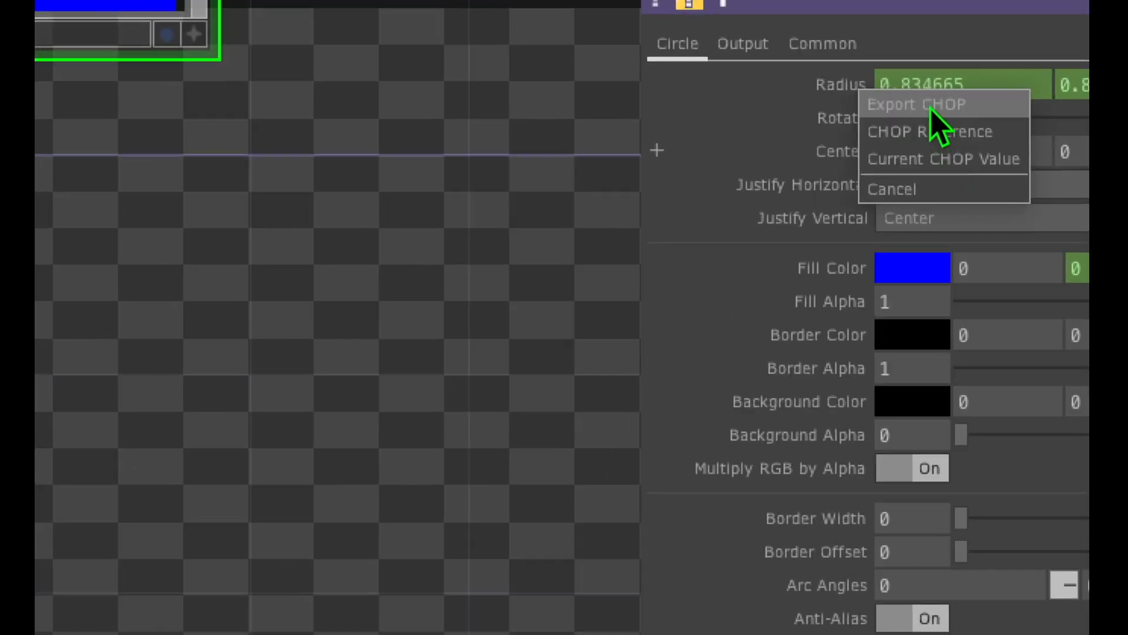
click(931, 109)
Step: Examine circle1's driven Center X value, its viewer image and the export link coming from clock1
drag(665, 152, 787, 156)
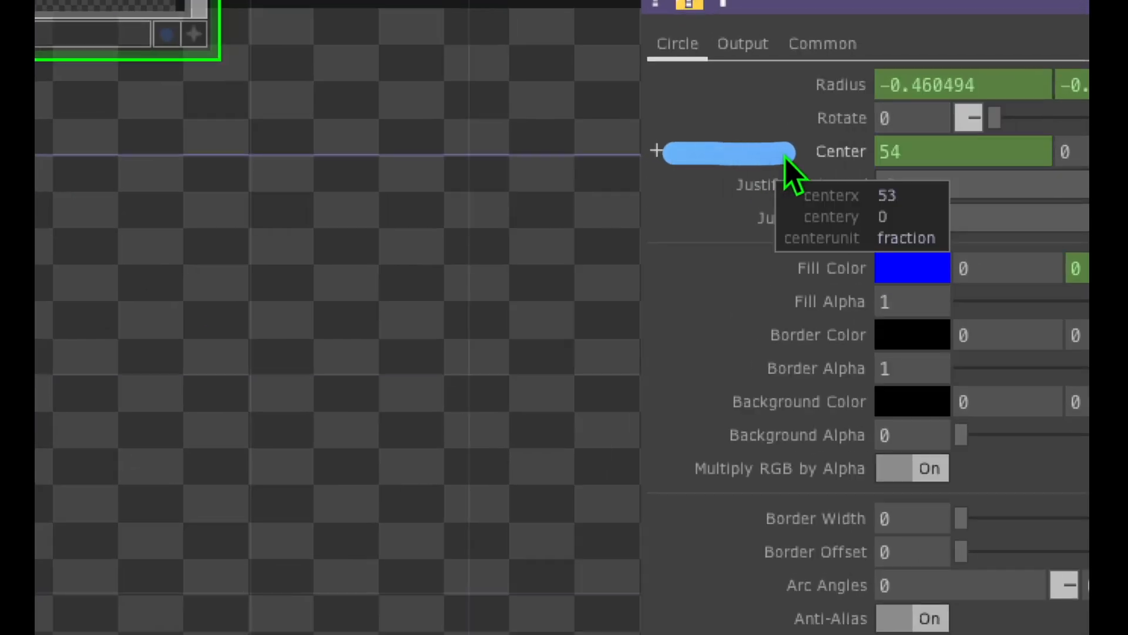
drag(858, 114, 756, 163)
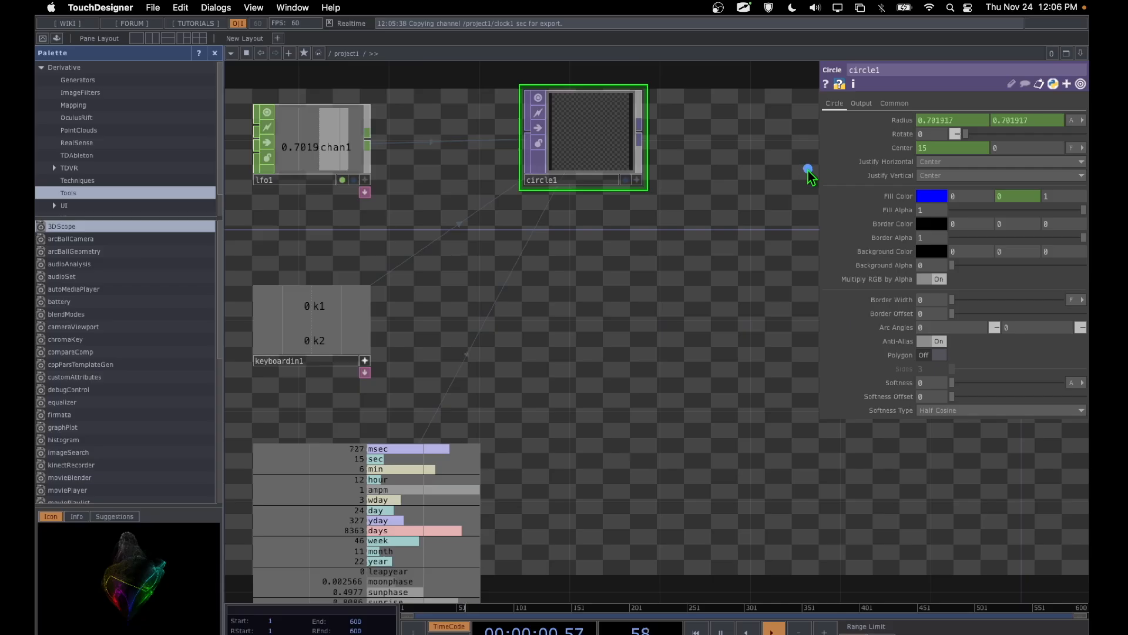
drag(813, 155, 873, 147)
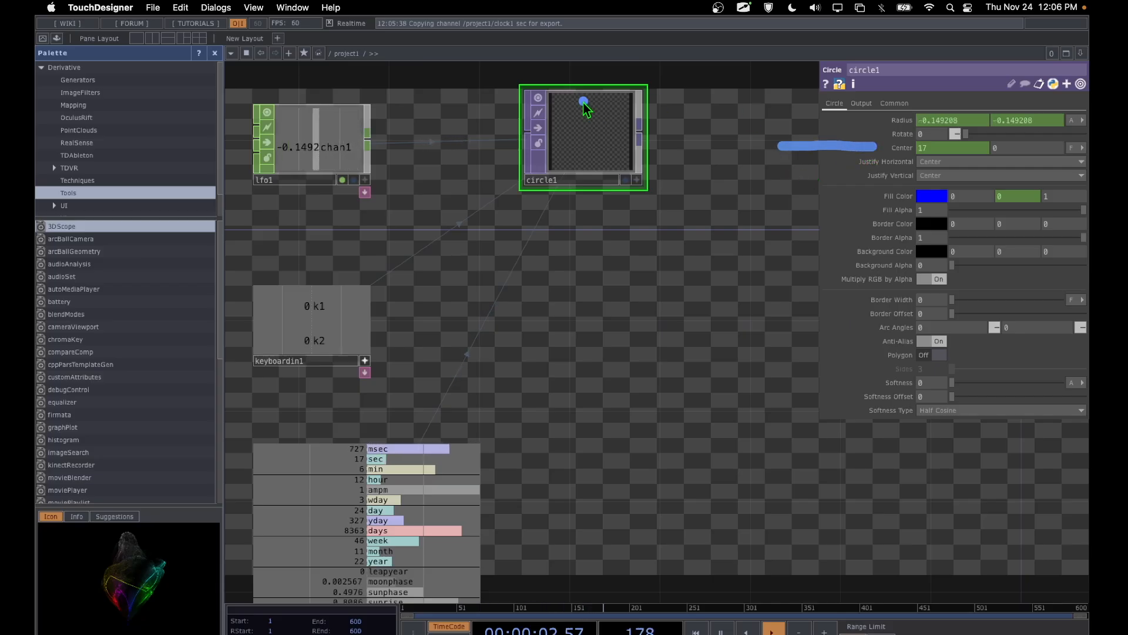
mouse_move(559, 85)
mouse_down()
mouse_move(517, 241)
mouse_move(587, 82)
mouse_up()
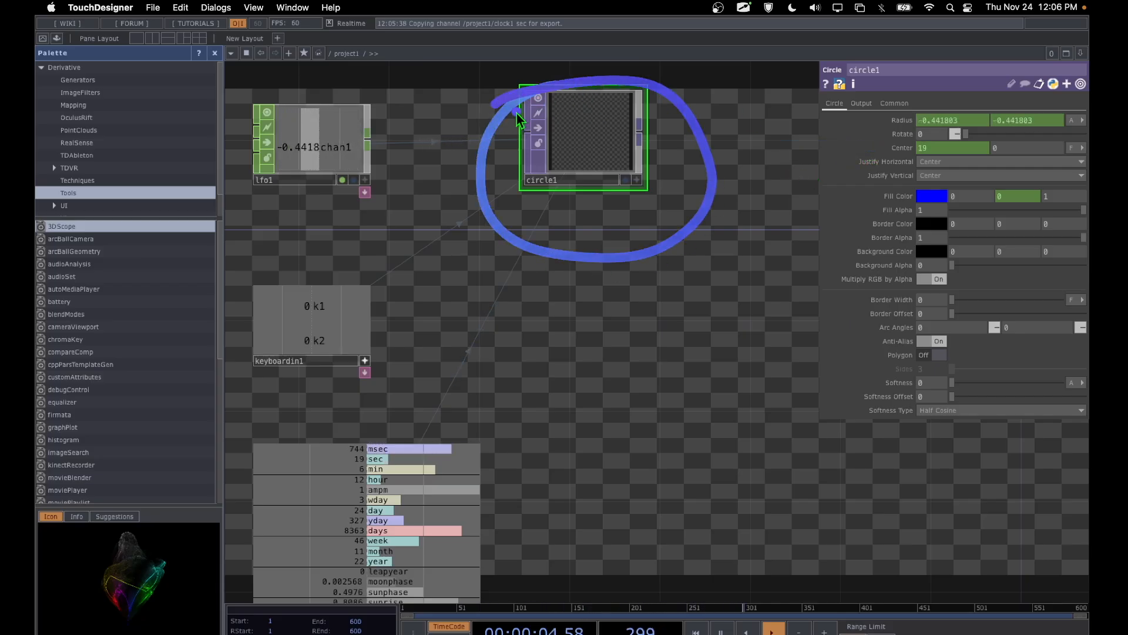
drag(785, 147, 835, 147)
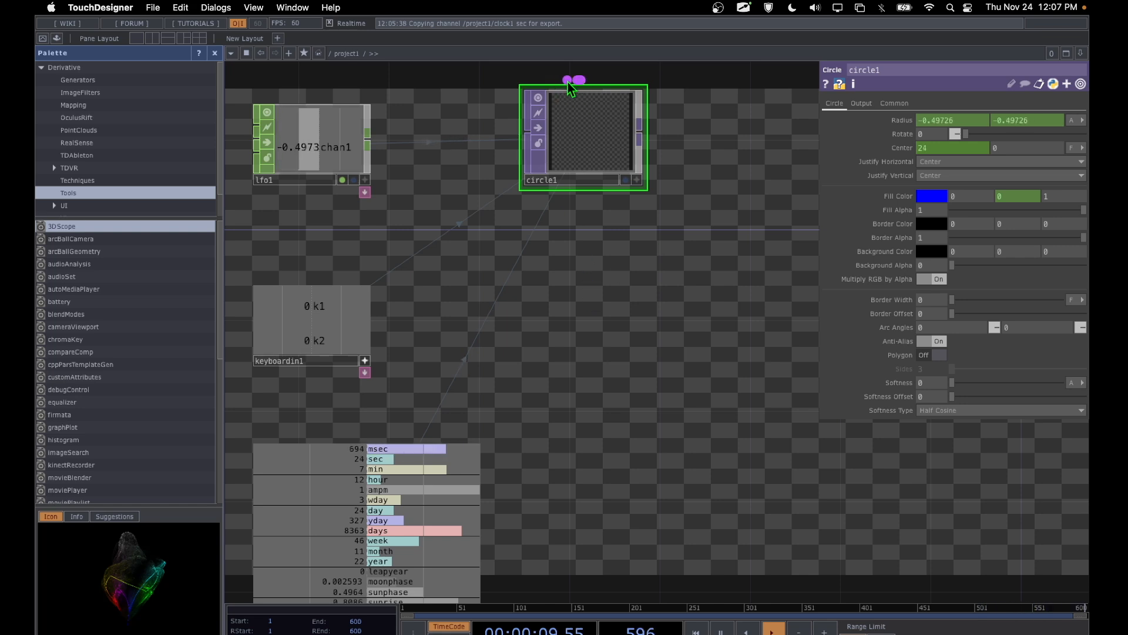
mouse_move(568, 83)
mouse_down()
mouse_move(680, 227)
mouse_move(526, 80)
mouse_up()
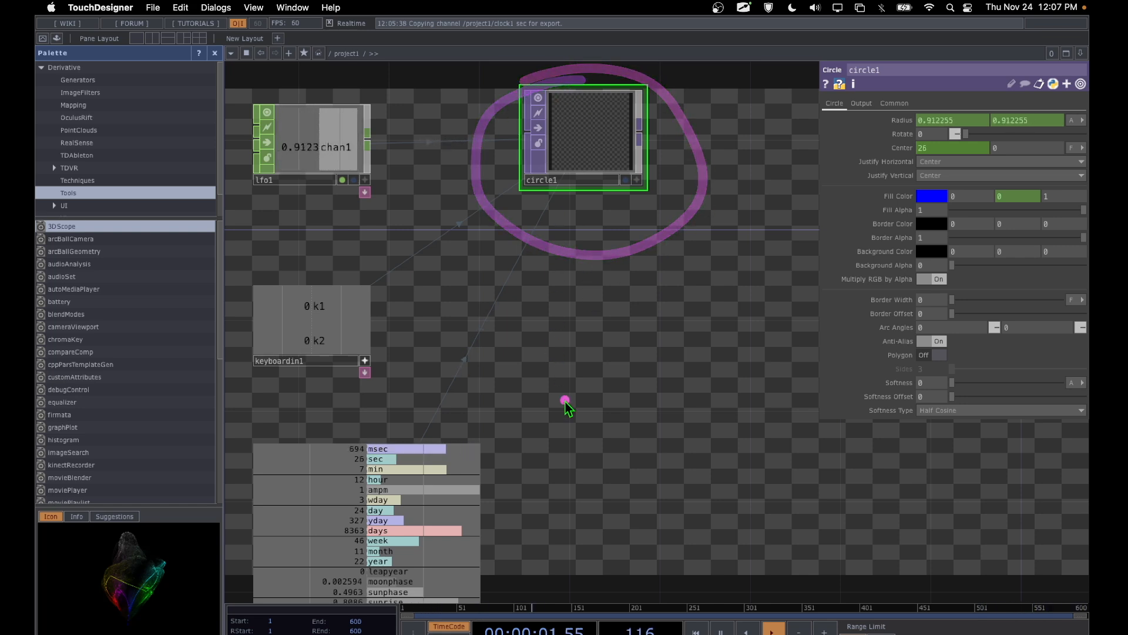
key(Escape)
drag(563, 405, 568, 321)
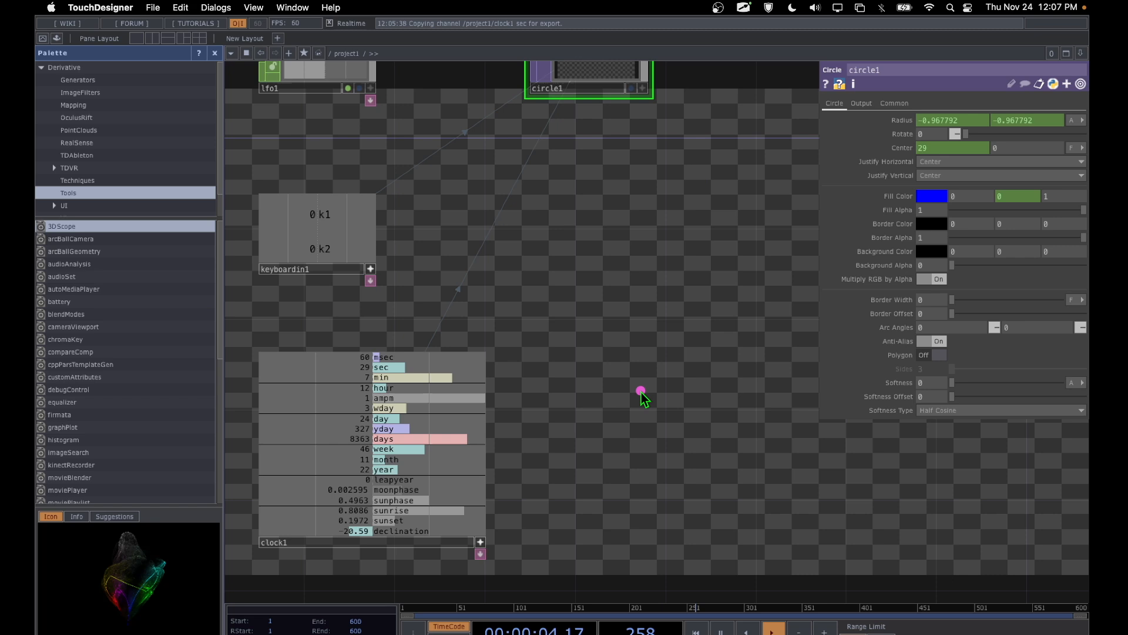
mouse_move(686, 375)
mouse_down()
mouse_move(546, 506)
mouse_move(637, 365)
mouse_up()
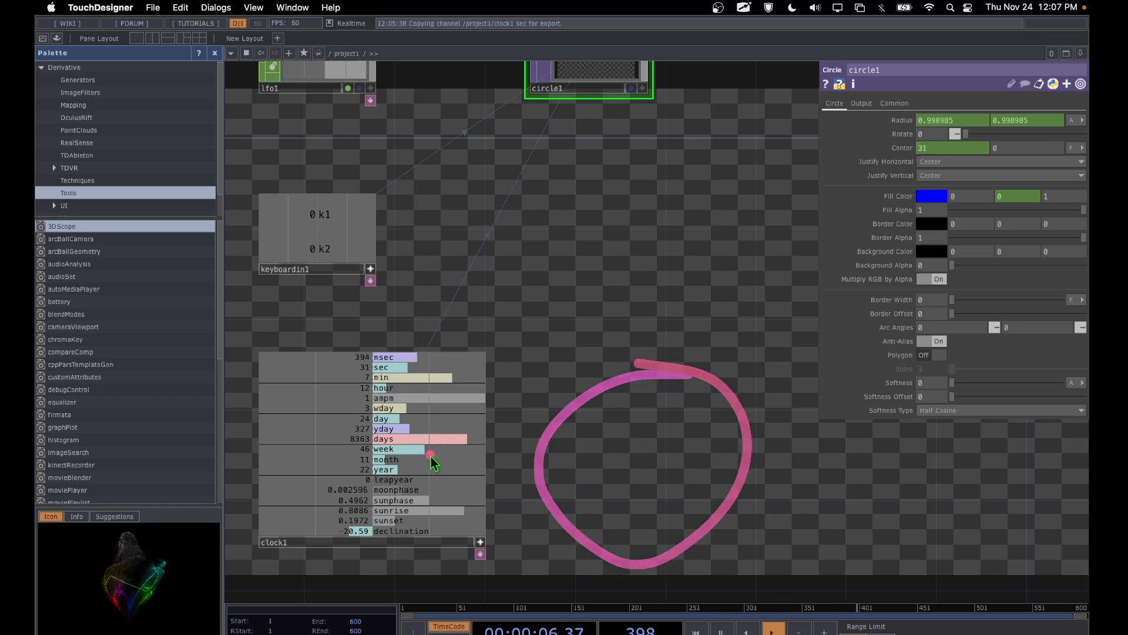
drag(423, 454, 606, 454)
drag(732, 368, 639, 403)
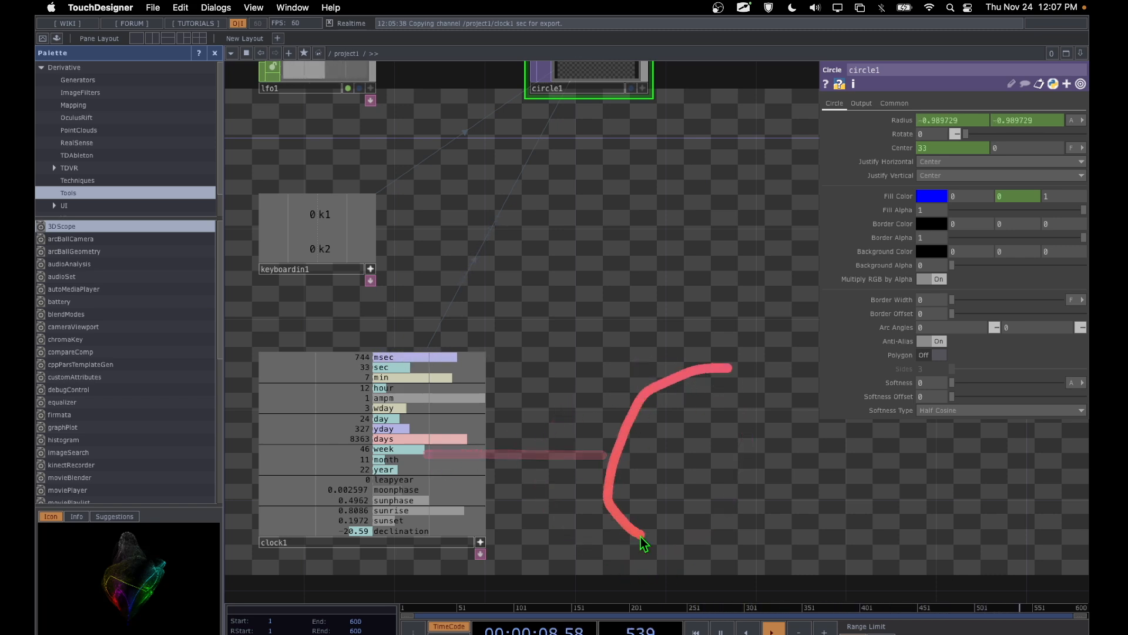
drag(643, 542, 789, 429)
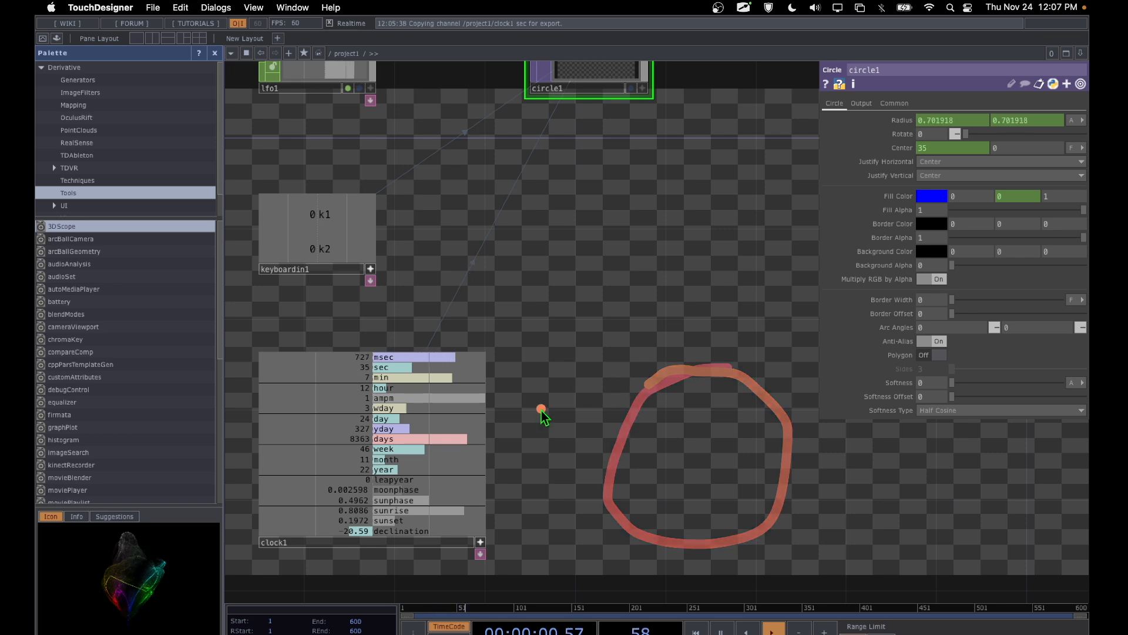
Step: Turn off clock1's active viewer and add a Math CHOP wired to clock1's output
drag(529, 488, 540, 410)
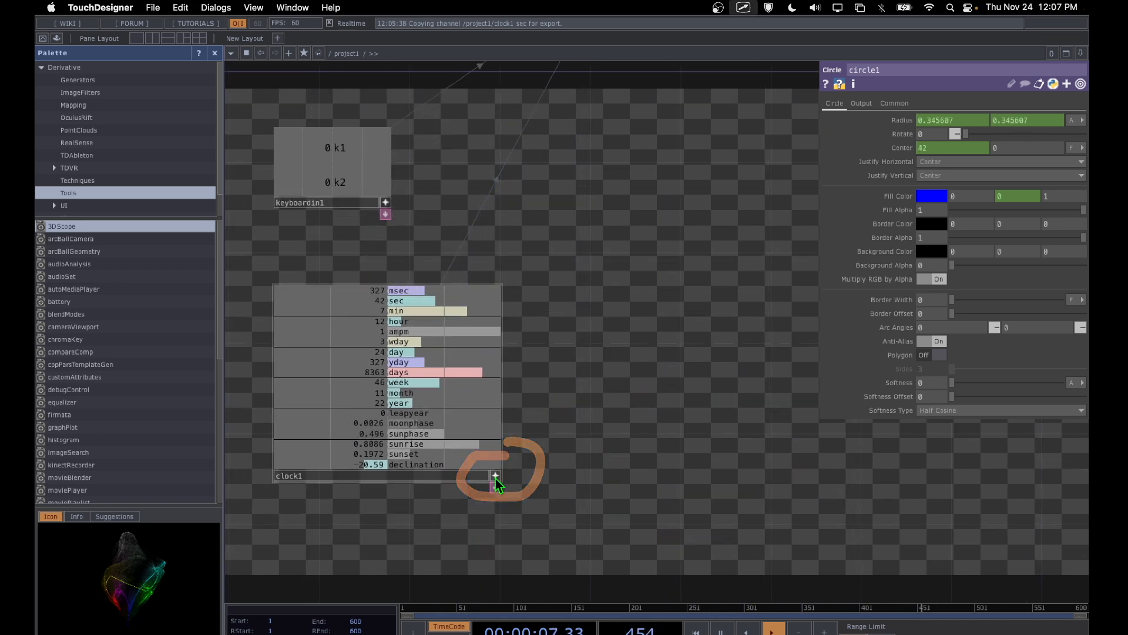
click(496, 478)
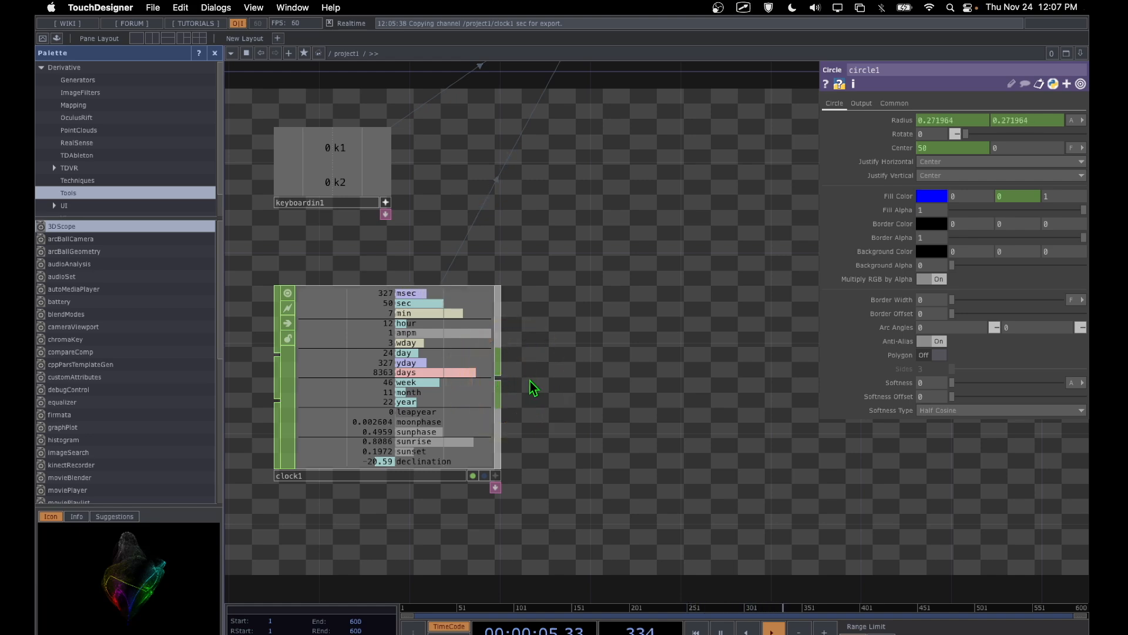
right_click(498, 381)
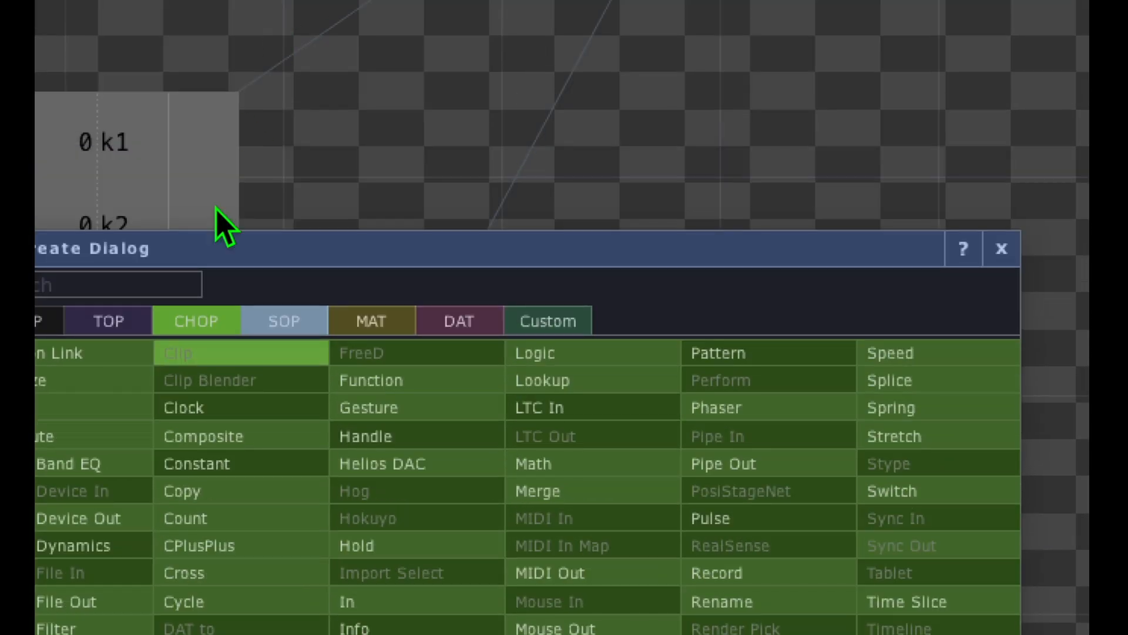
click(354, 175)
mouse_move(211, 292)
mouse_down()
mouse_move(100, 378)
mouse_move(235, 264)
mouse_up()
mouse_move(553, 436)
mouse_down()
mouse_move(466, 491)
mouse_move(605, 461)
mouse_move(579, 467)
mouse_up()
click(579, 468)
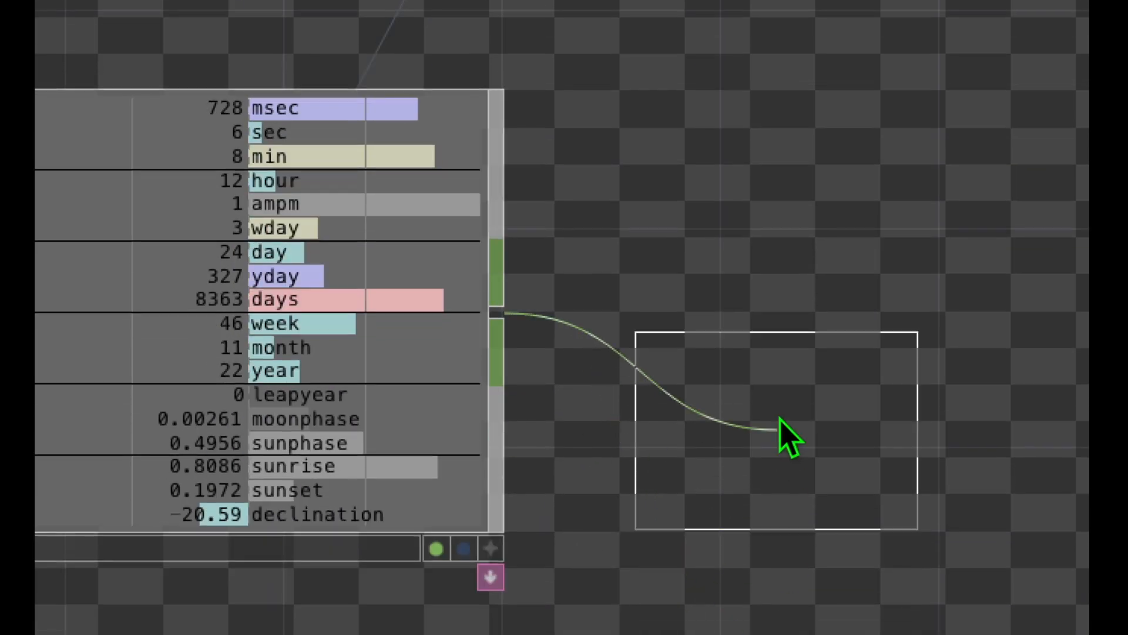
click(846, 322)
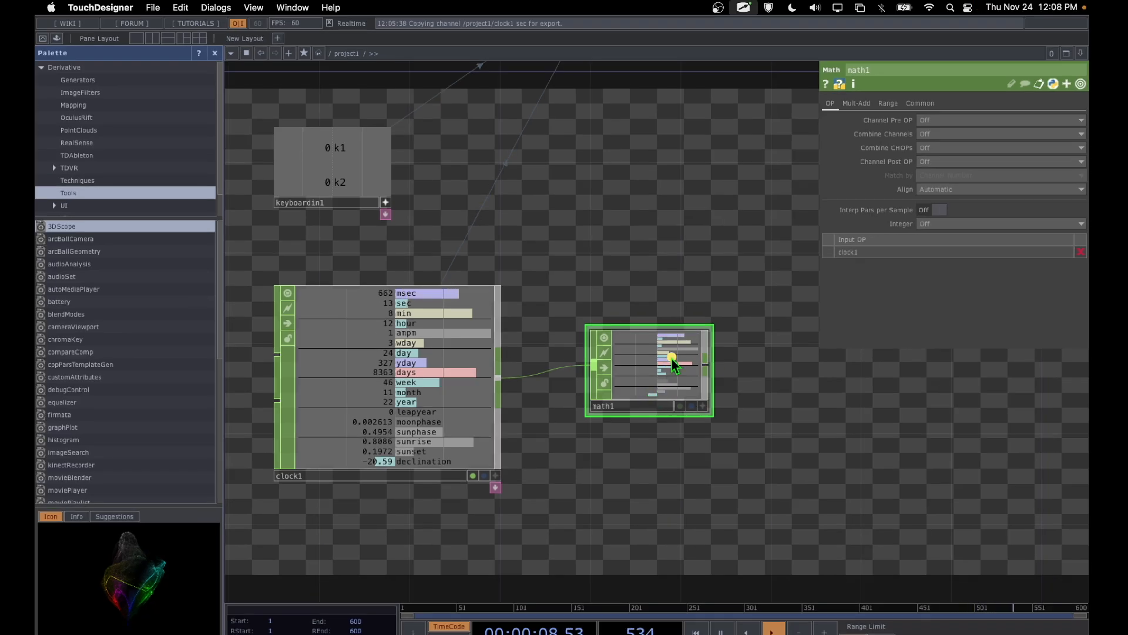
Step: Set math1's Multiply parameter to 0.05 to scale down the incoming clock1 channels
drag(676, 356, 811, 248)
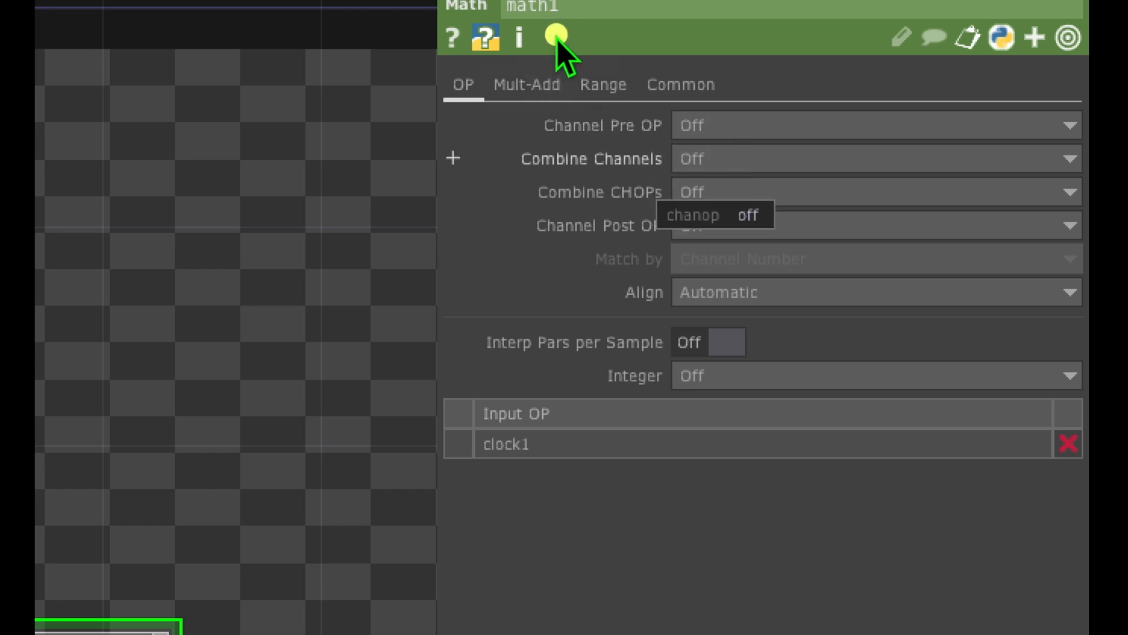
mouse_move(556, 37)
mouse_down()
mouse_move(458, 67)
mouse_move(569, 116)
mouse_up()
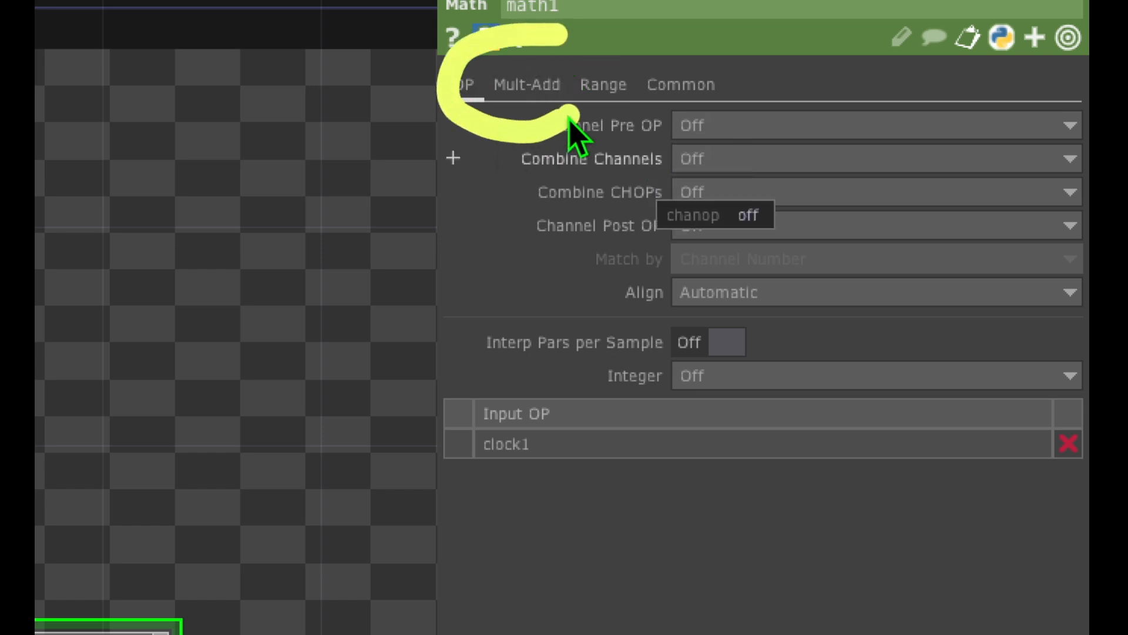
click(536, 94)
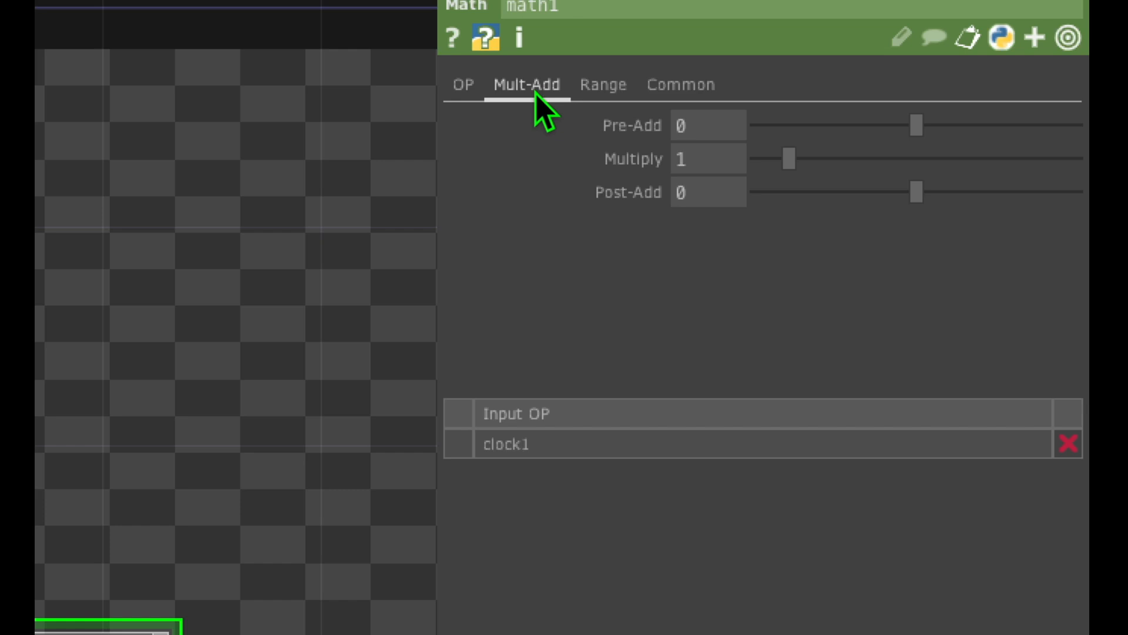
mouse_move(659, 113)
mouse_down()
mouse_move(543, 176)
mouse_move(699, 173)
mouse_up()
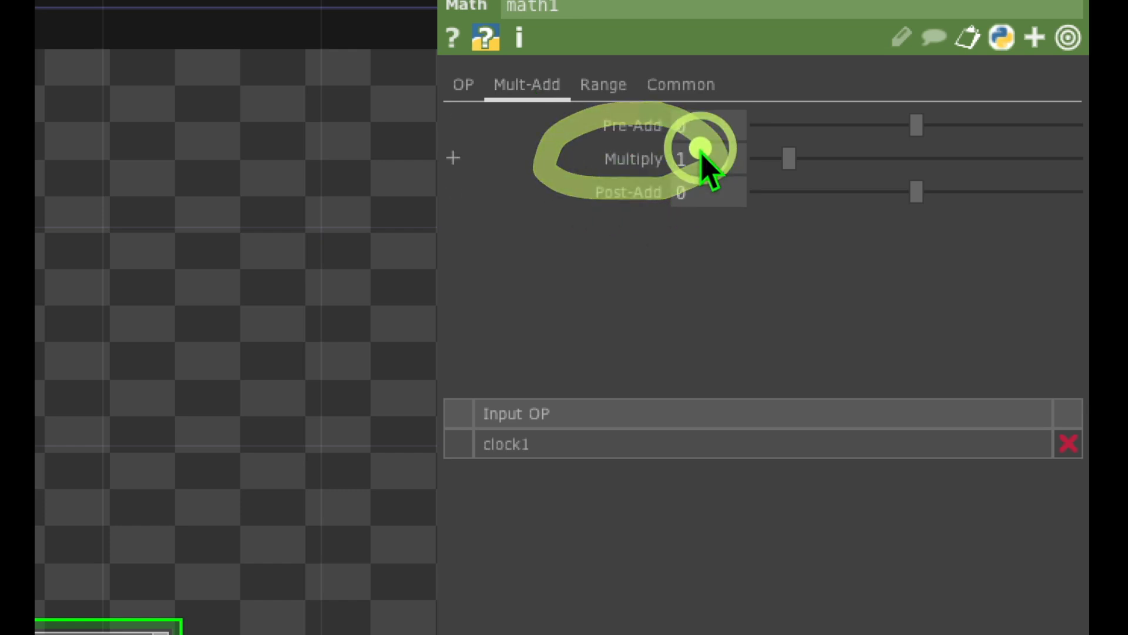
mouse_move(639, 125)
mouse_down()
mouse_move(605, 202)
mouse_move(672, 118)
mouse_move(704, 164)
mouse_up()
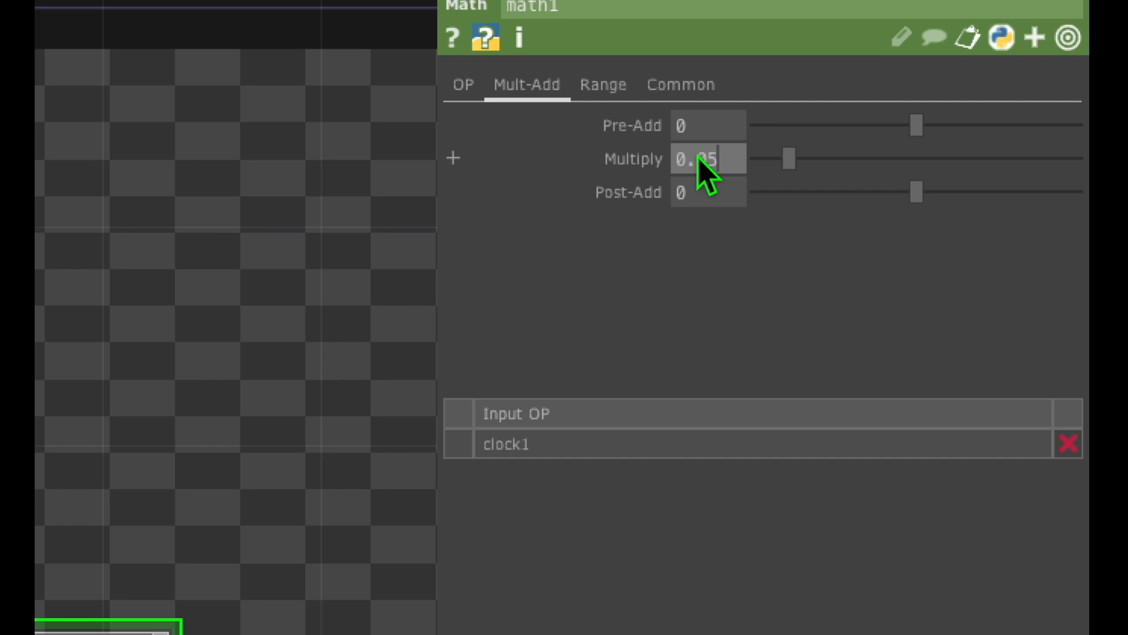
click(696, 124)
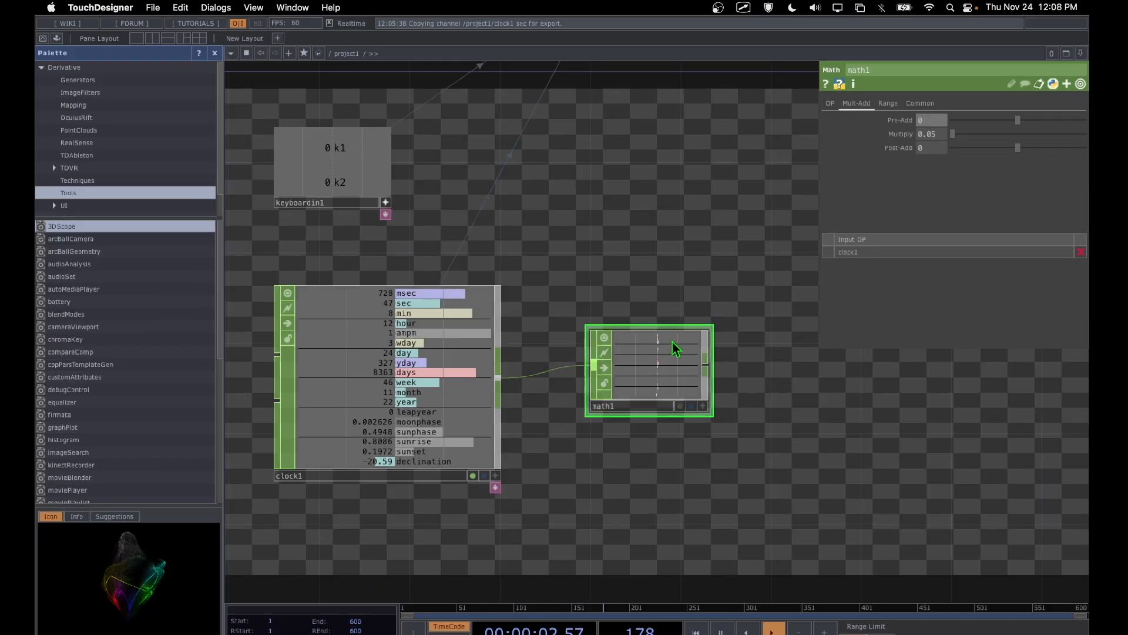
key(ctrl+a)
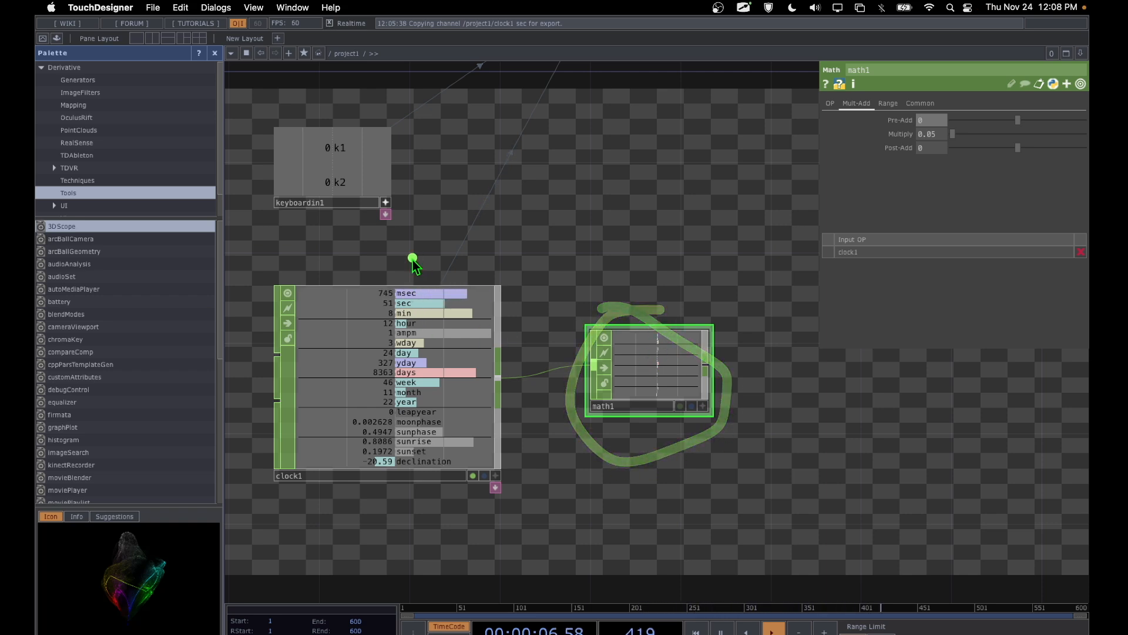
Step: Enlarge the math1 node with its viewer active until all channel names and values are readable
mouse_move(416, 258)
mouse_down()
mouse_move(362, 539)
mouse_move(493, 382)
mouse_up()
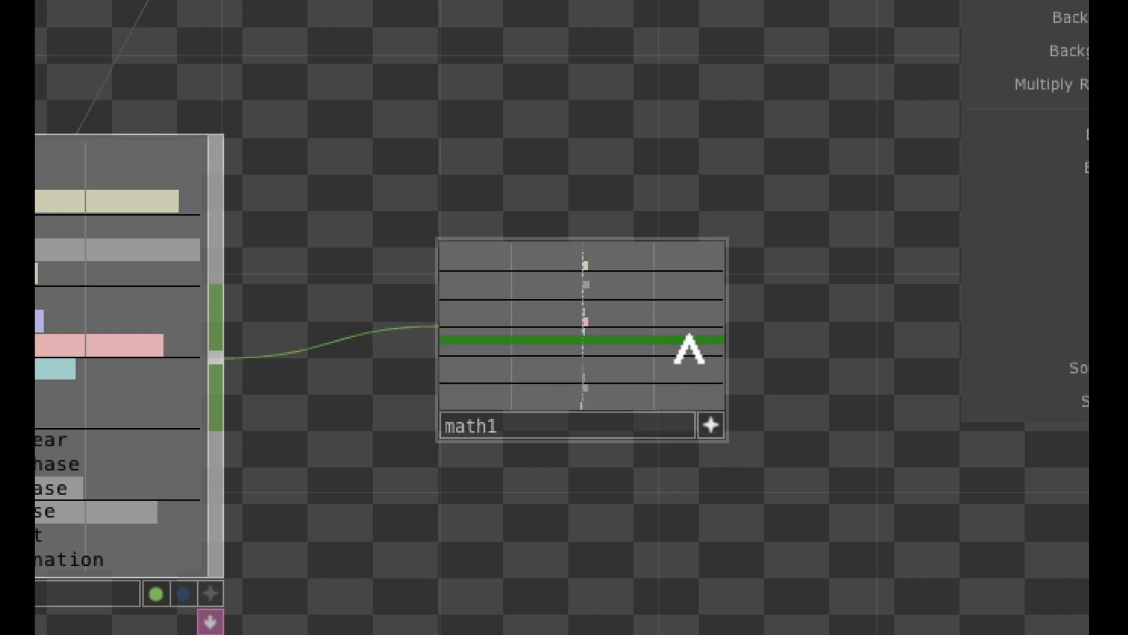
drag(727, 254, 979, 113)
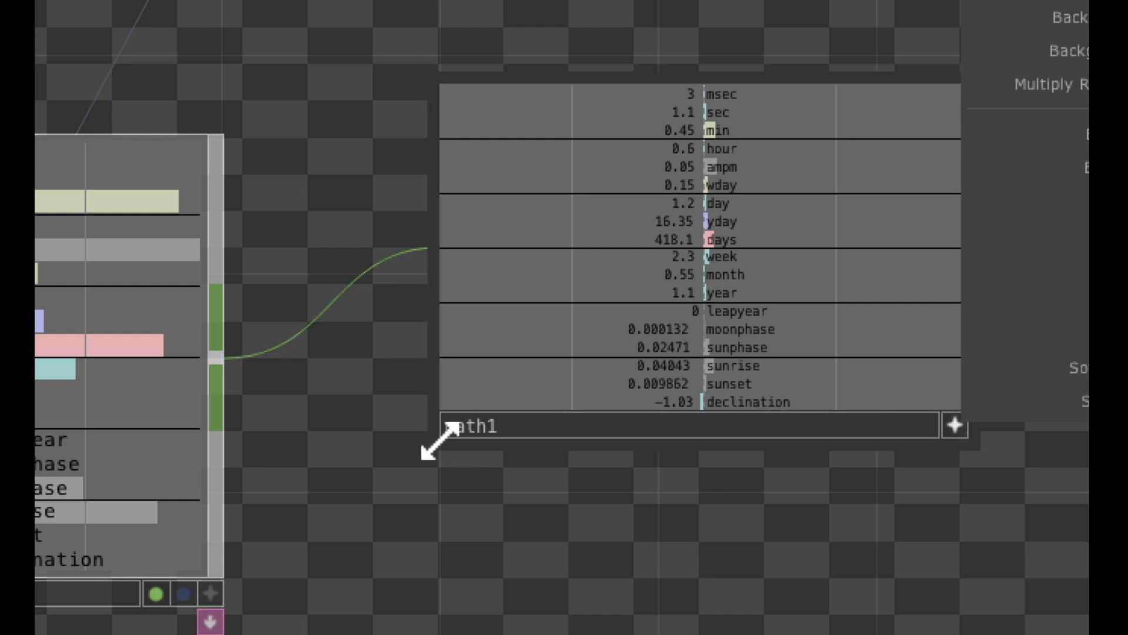
drag(443, 441, 348, 622)
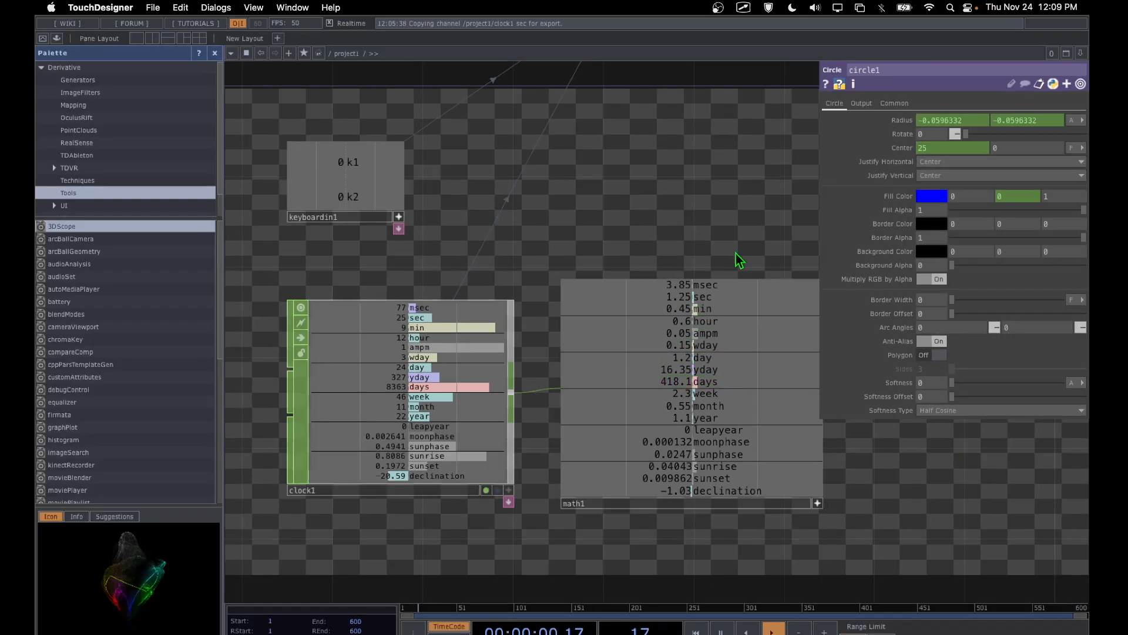
Step: Export math1's sec channel to the X value of circle1's Center parameter with Export CHOP
drag(739, 261, 681, 382)
drag(679, 425, 721, 427)
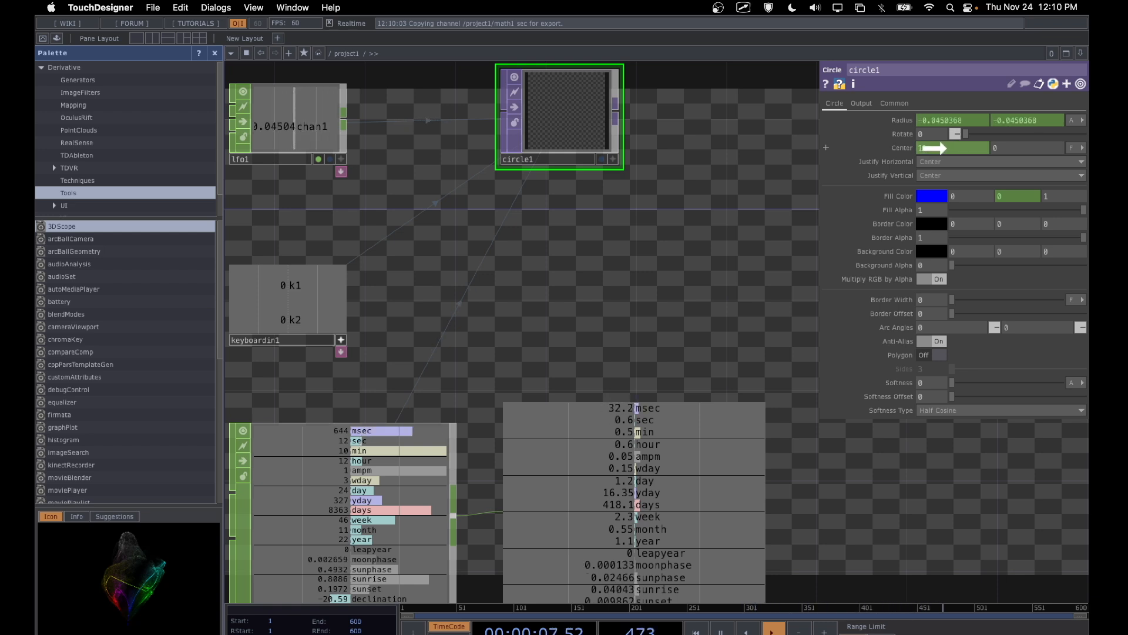
drag(934, 147, 943, 148)
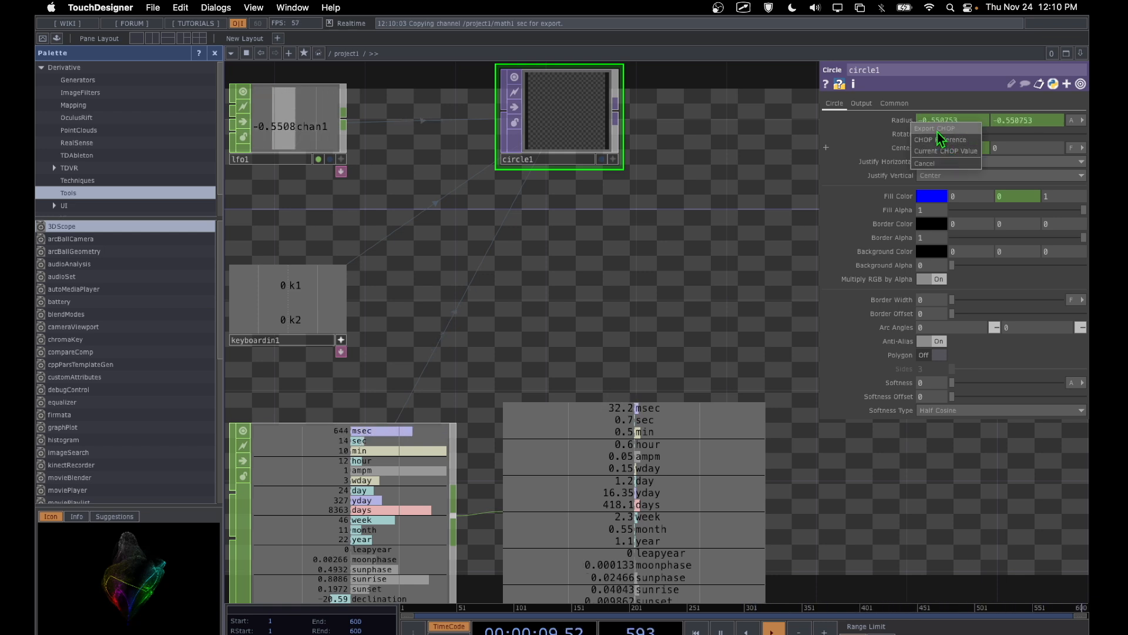
click(938, 131)
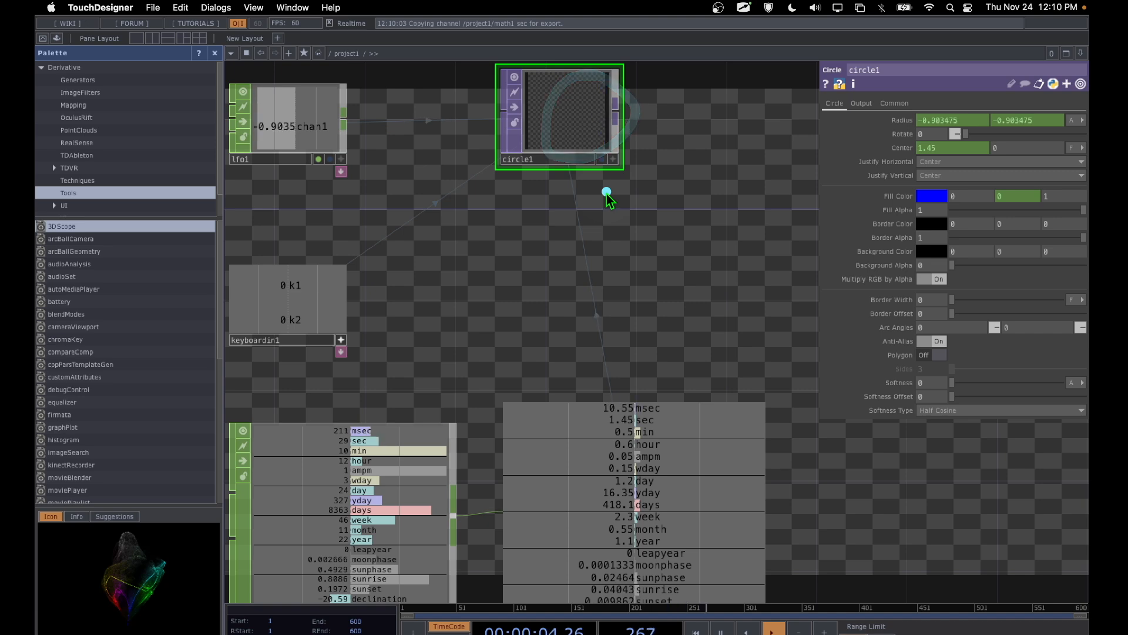
Step: Turn on circle1's display flag so its image shows as the network background
click(604, 160)
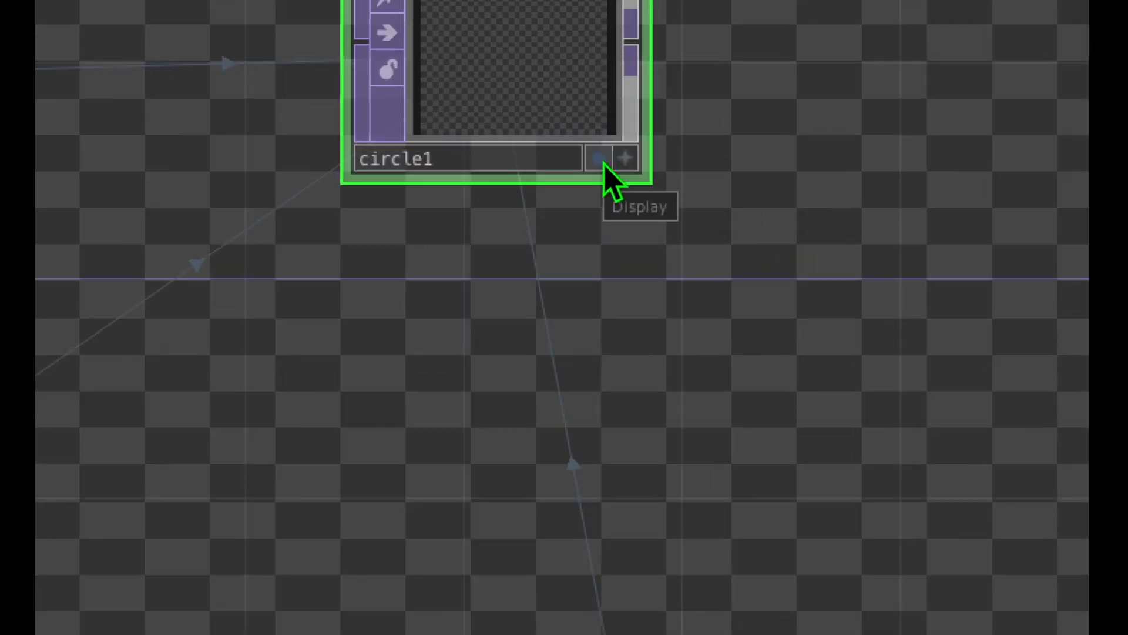
click(602, 160)
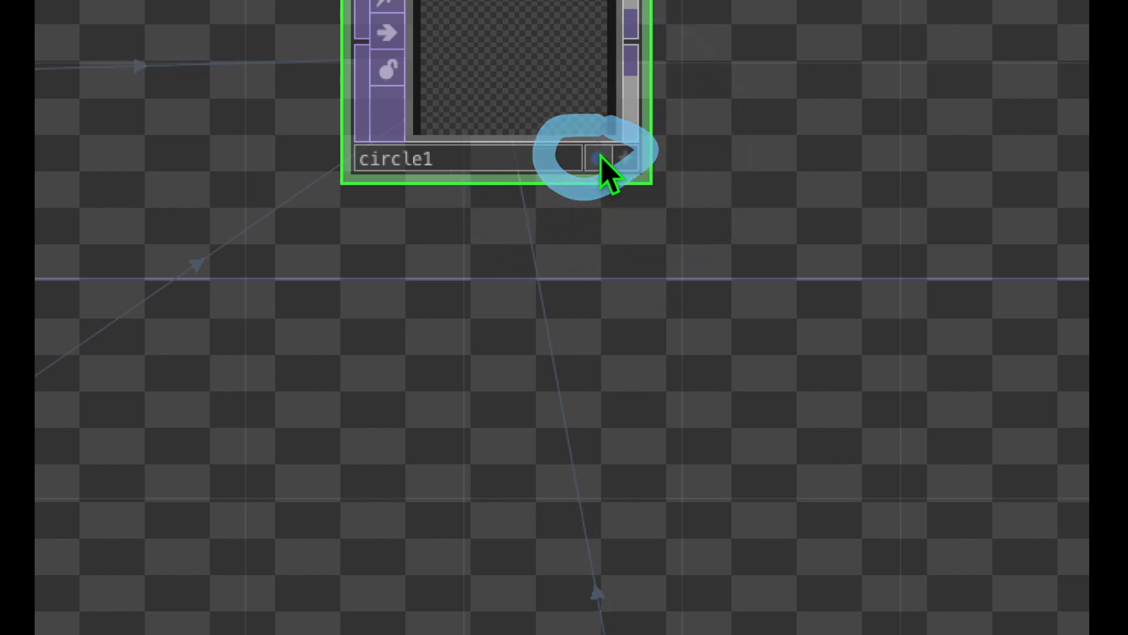
click(599, 157)
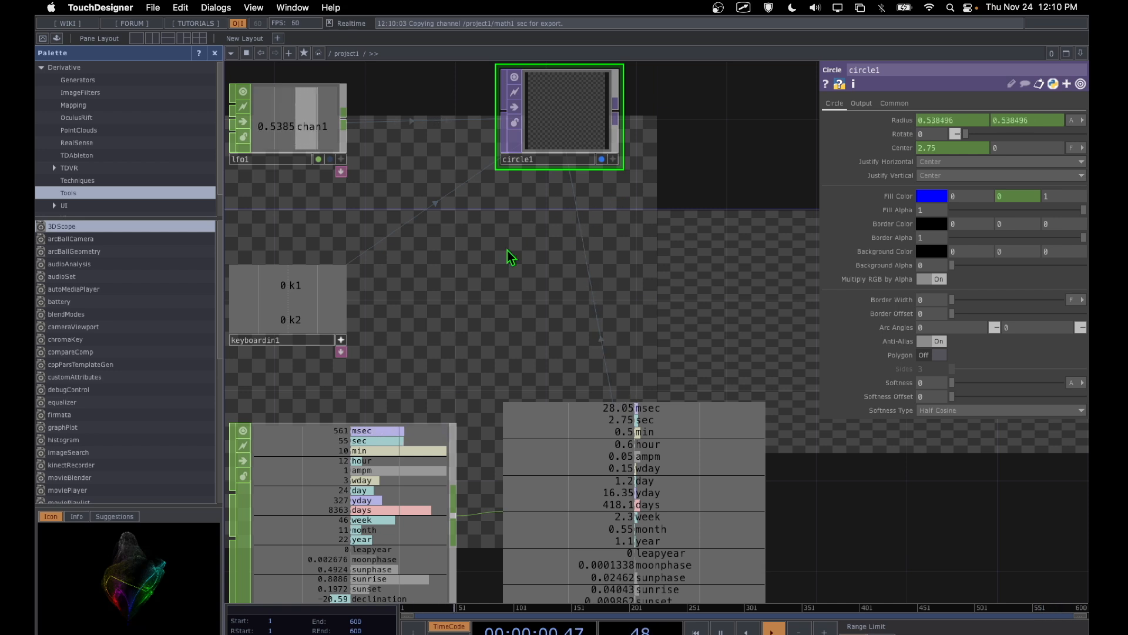
click(556, 270)
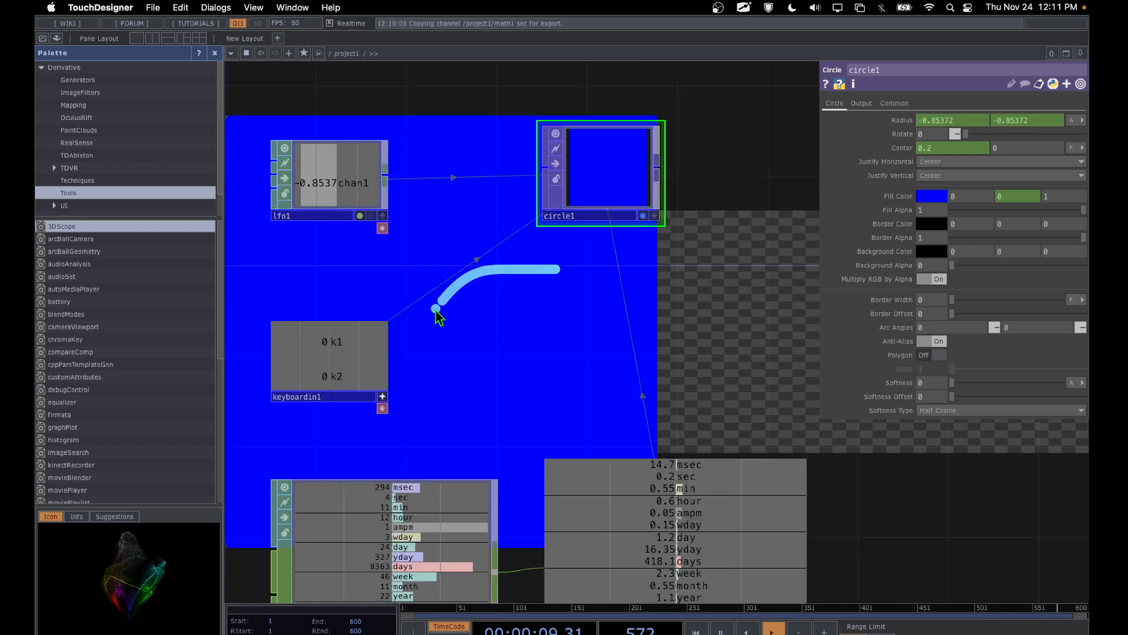
mouse_move(436, 309)
mouse_down()
mouse_move(555, 412)
mouse_move(527, 259)
mouse_move(510, 270)
mouse_up()
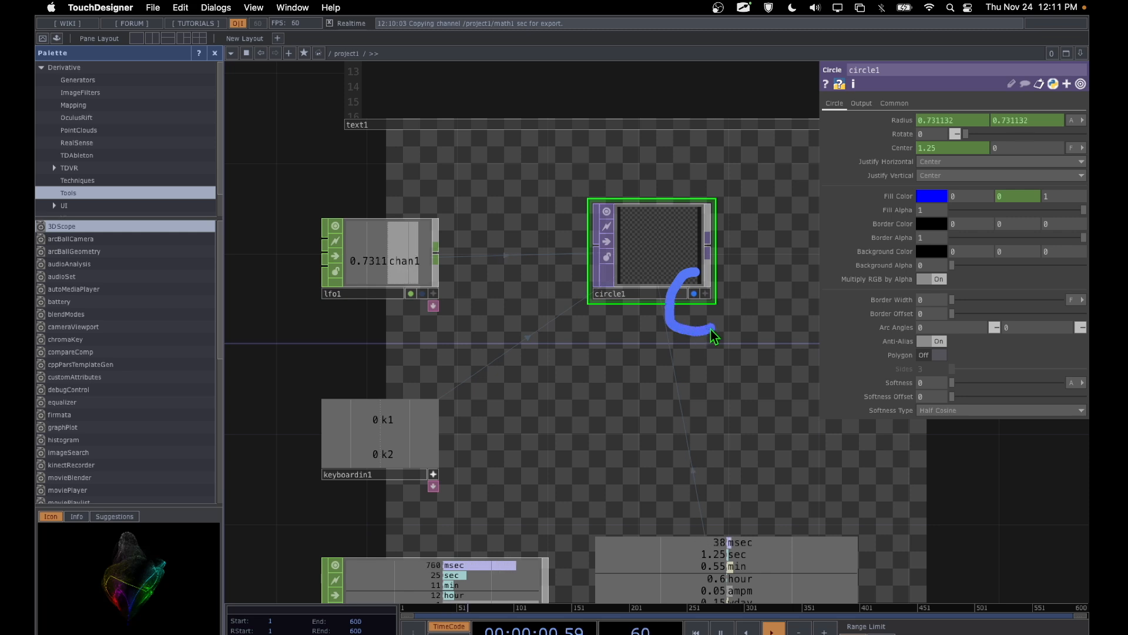
drag(713, 332, 691, 261)
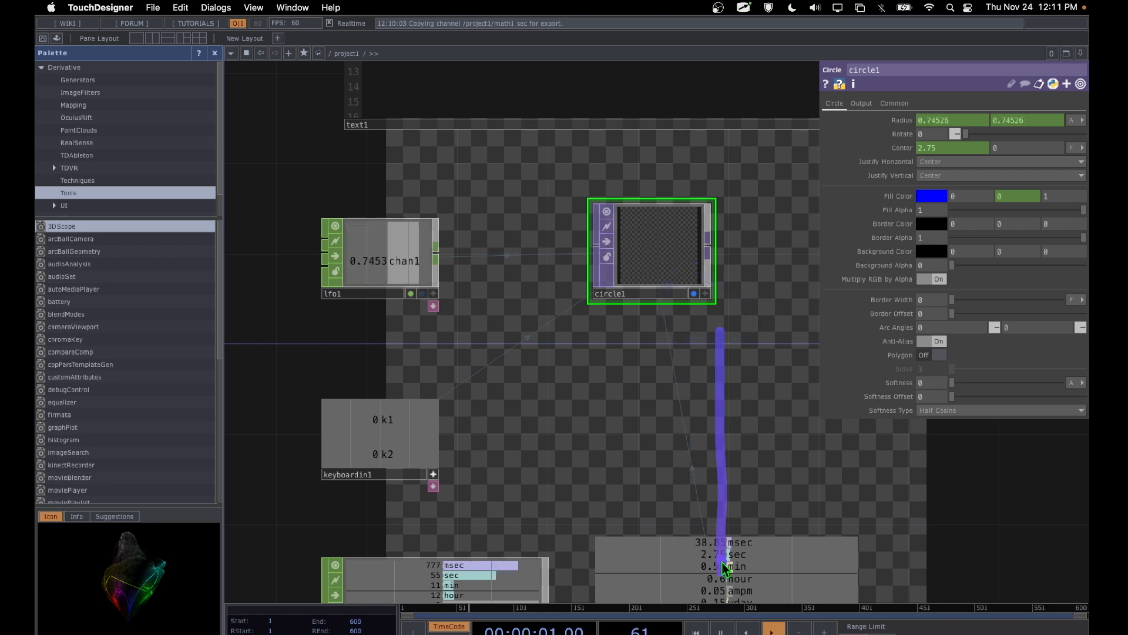
scroll(697, 383, down, 10)
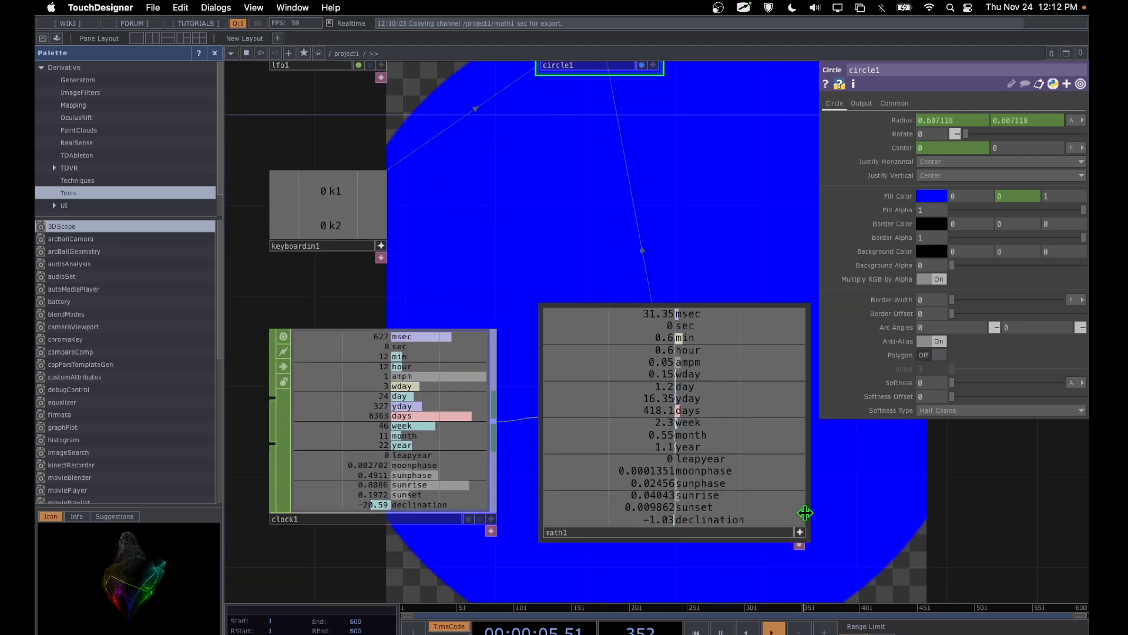
Step: Turn off math1's active viewer and set its Multiply parameter to 0.005
drag(801, 515, 772, 549)
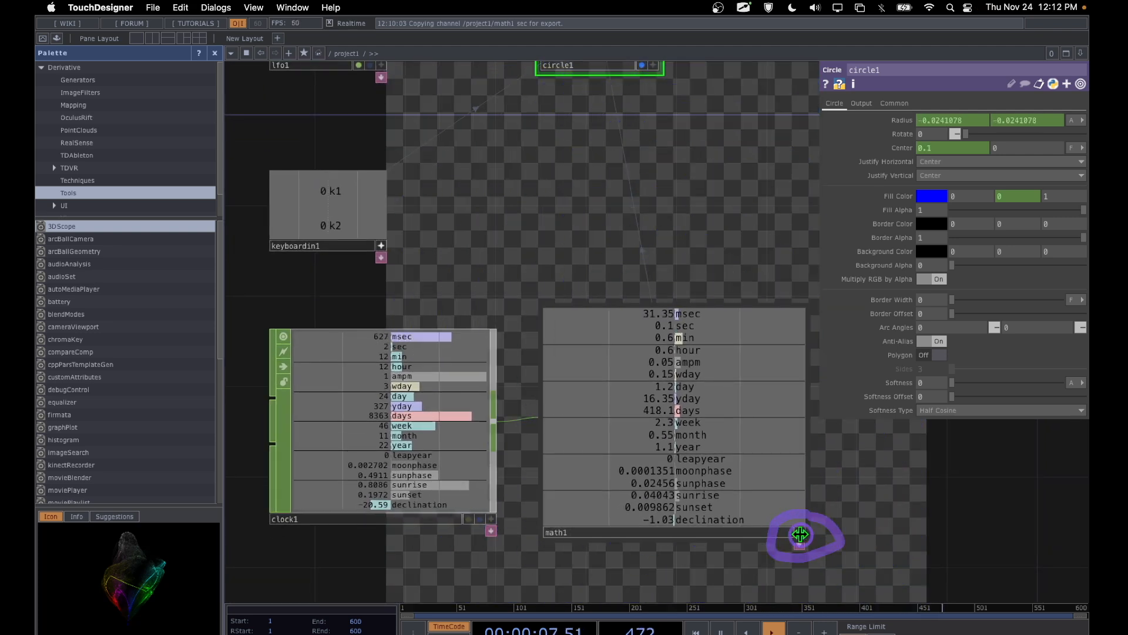
click(800, 534)
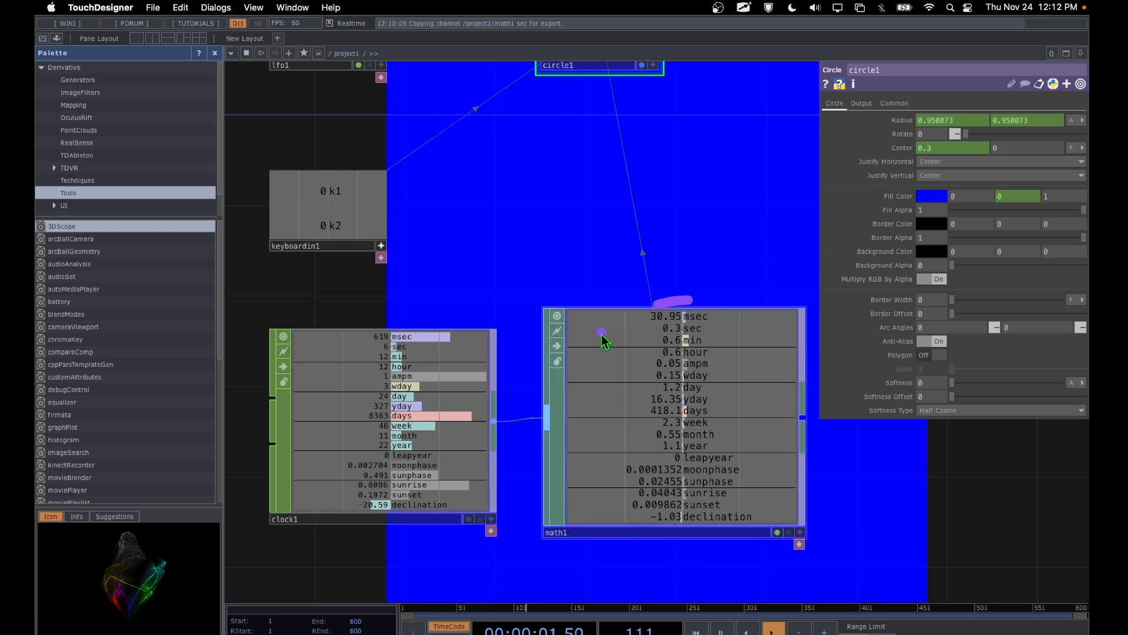
click(640, 409)
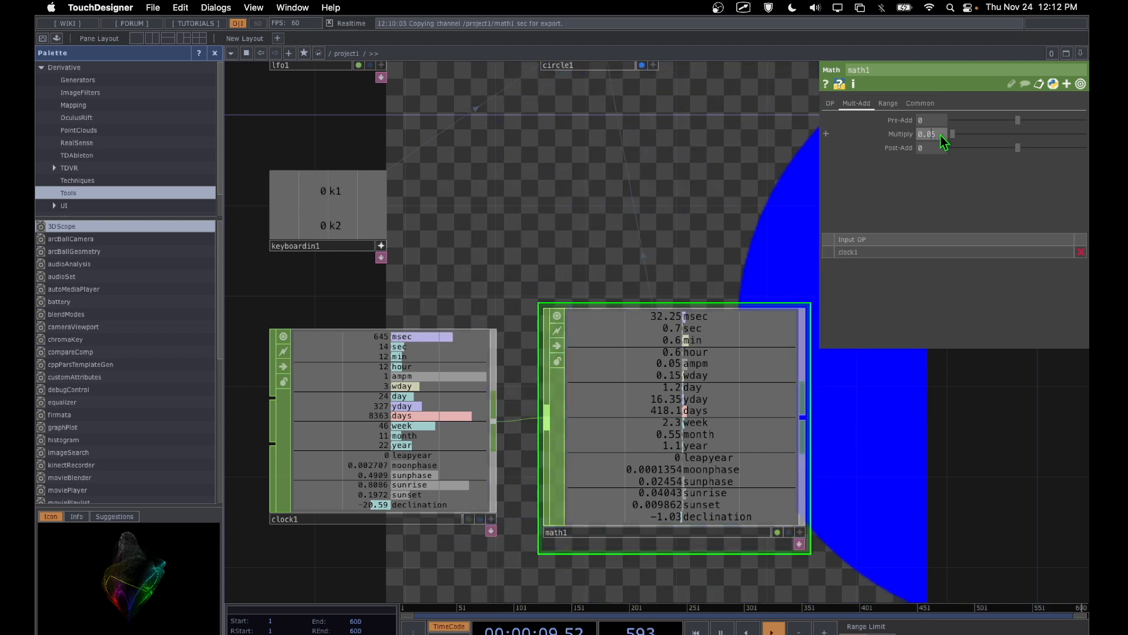
text(0)
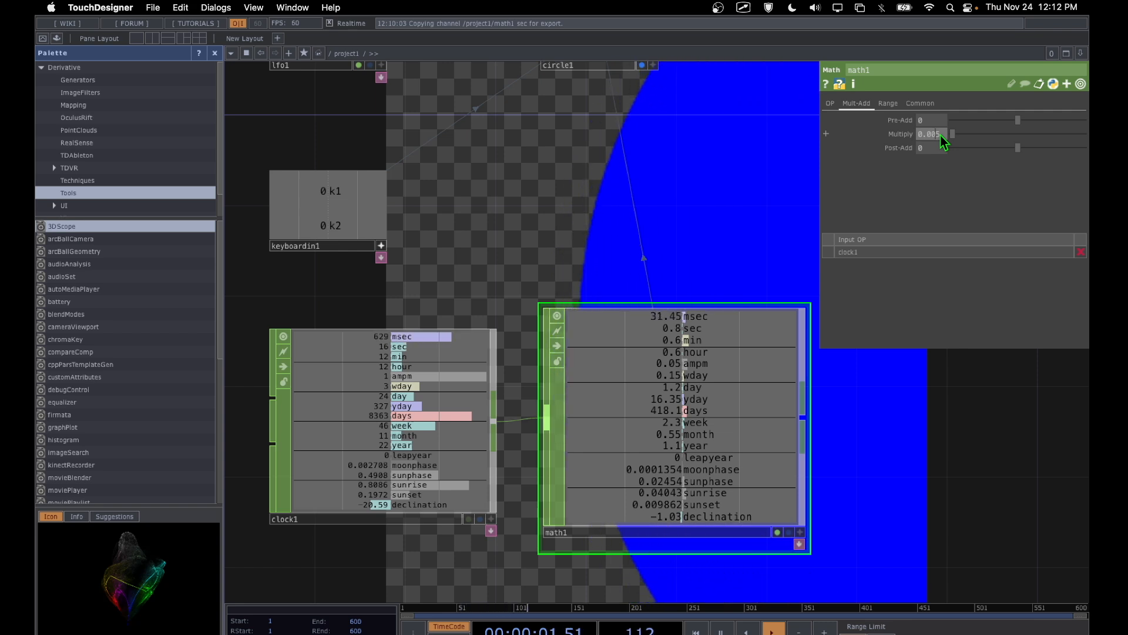
key(Return)
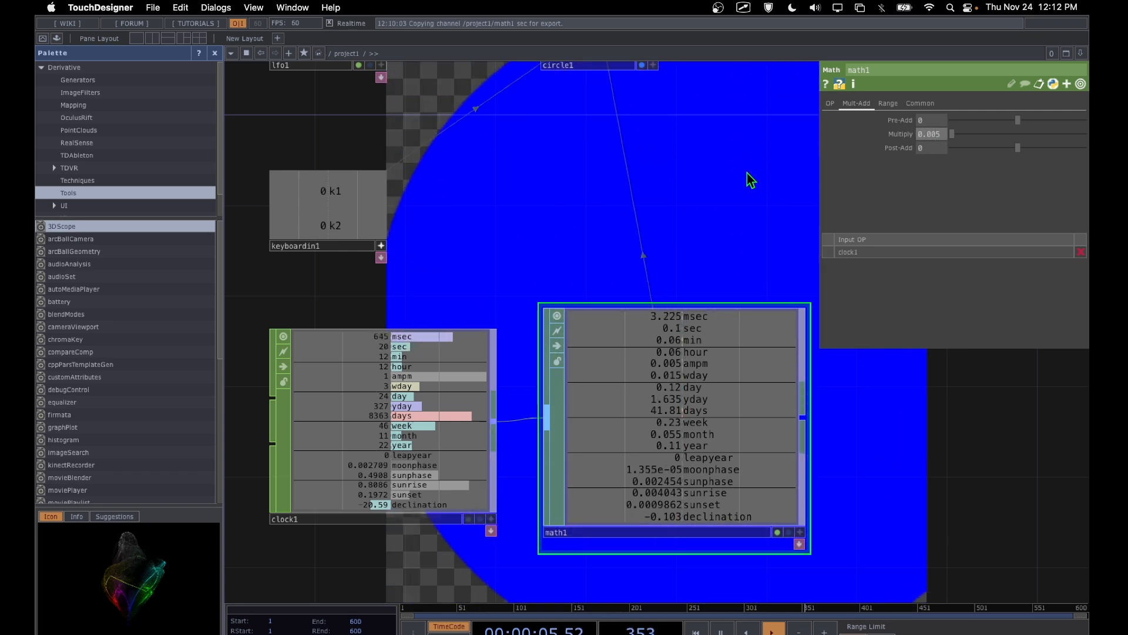
Step: Examine the circle's movement in the background alongside the sec channels of clock1 and math1
key(ctrl+Tab)
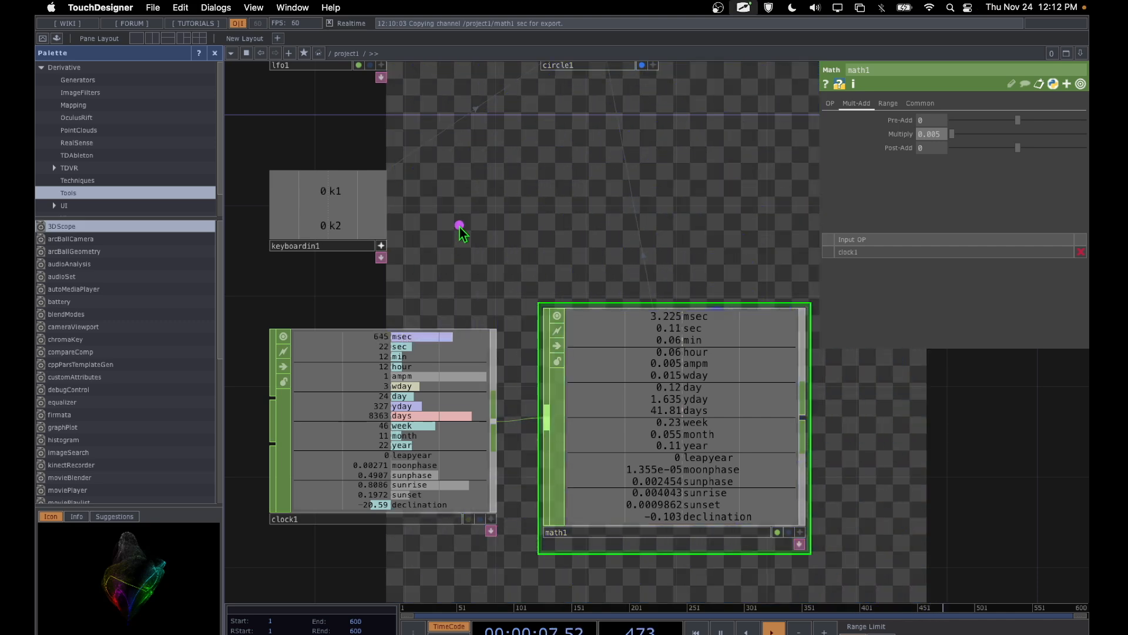
drag(444, 210, 735, 216)
drag(585, 236, 587, 216)
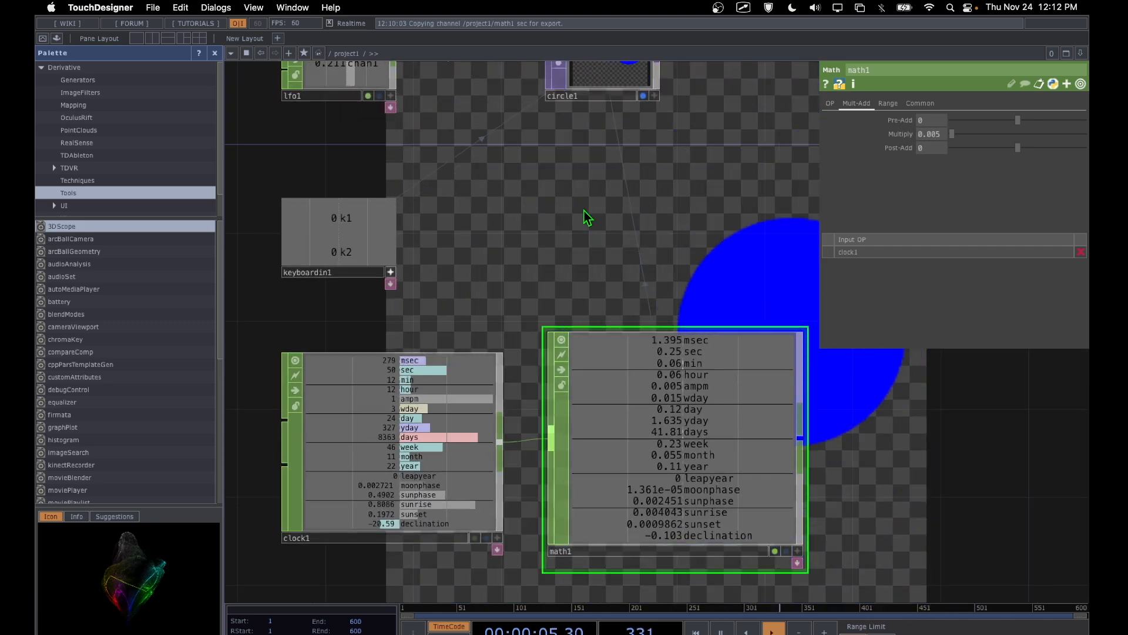
key(ctrl+Tab)
mouse_move(351, 506)
mouse_down()
mouse_move(297, 488)
mouse_move(355, 561)
mouse_move(352, 494)
mouse_up()
mouse_move(581, 509)
mouse_down()
mouse_move(619, 566)
mouse_move(572, 520)
mouse_up()
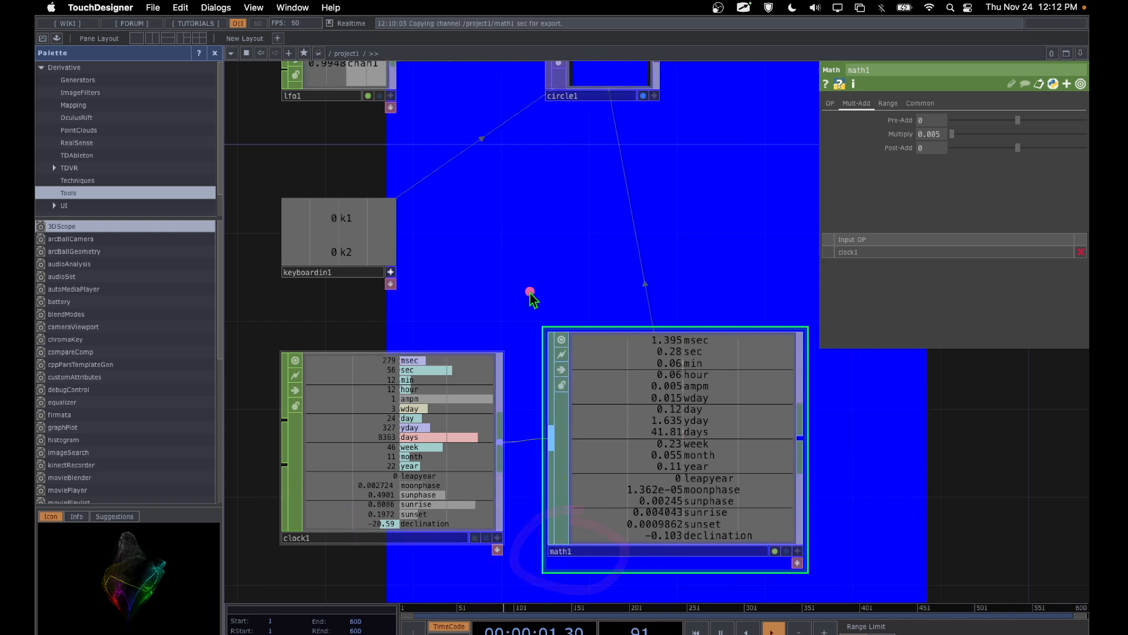
Step: Review the CHOP export links into circle1, and read the topic outline in text1
drag(486, 194, 513, 345)
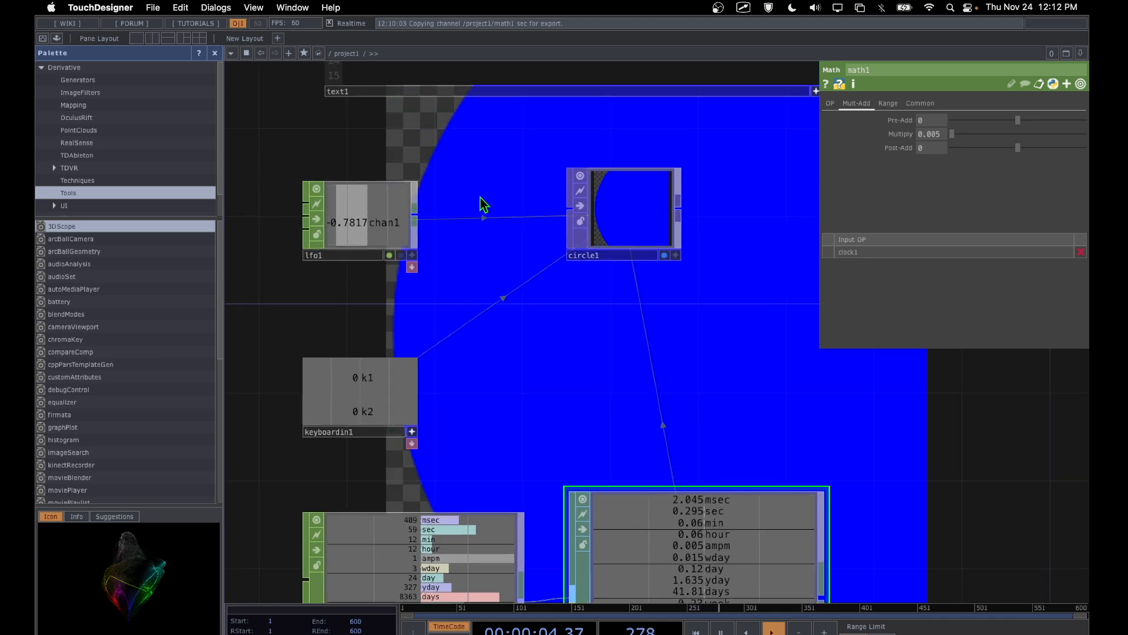
drag(484, 202, 524, 420)
mouse_move(544, 372)
mouse_down()
mouse_move(479, 496)
mouse_move(502, 501)
mouse_move(537, 460)
mouse_up()
key(ctrl+a)
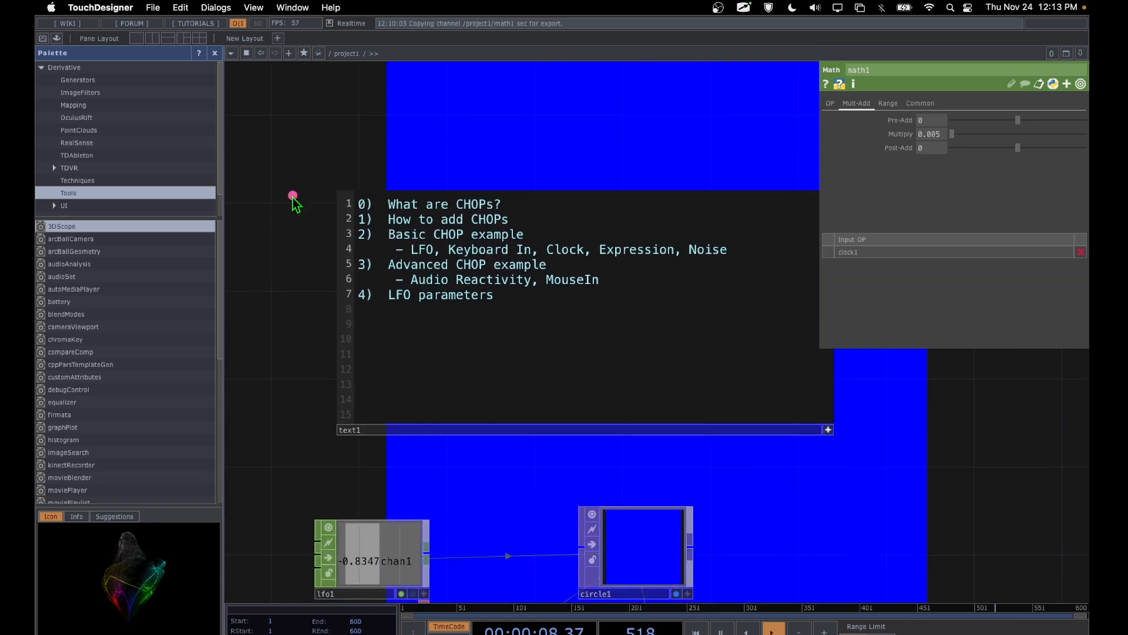
drag(294, 217, 360, 232)
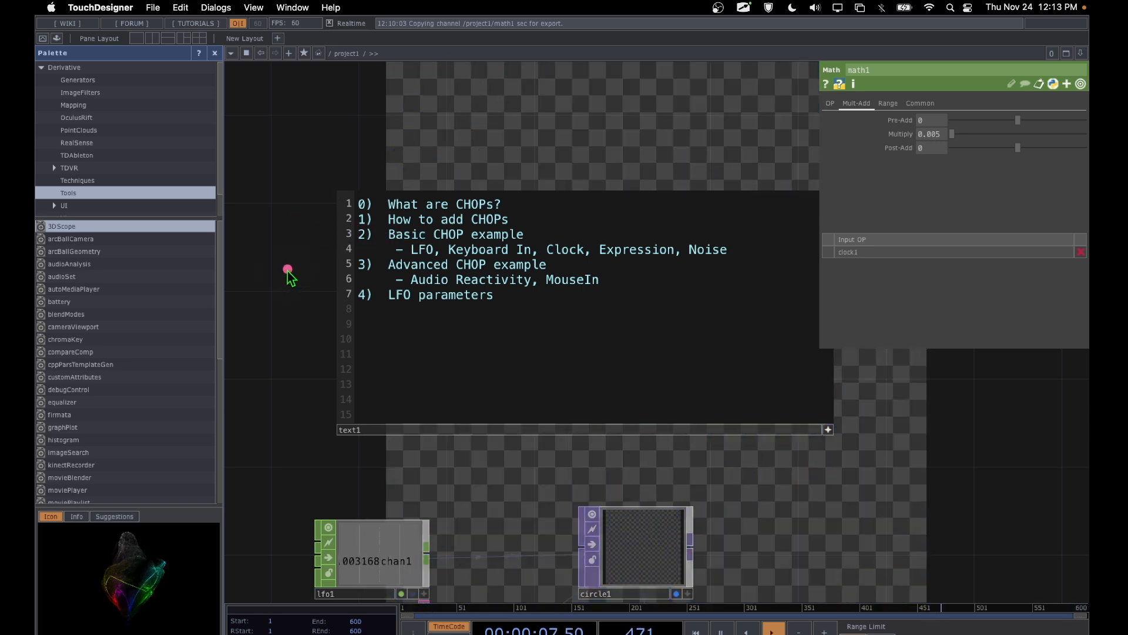
Step: Read the Advanced CHOP example and LFO parameters entries of the outline in text1
mouse_move(286, 269)
mouse_down()
mouse_move(355, 268)
mouse_move(415, 320)
mouse_move(402, 235)
mouse_up()
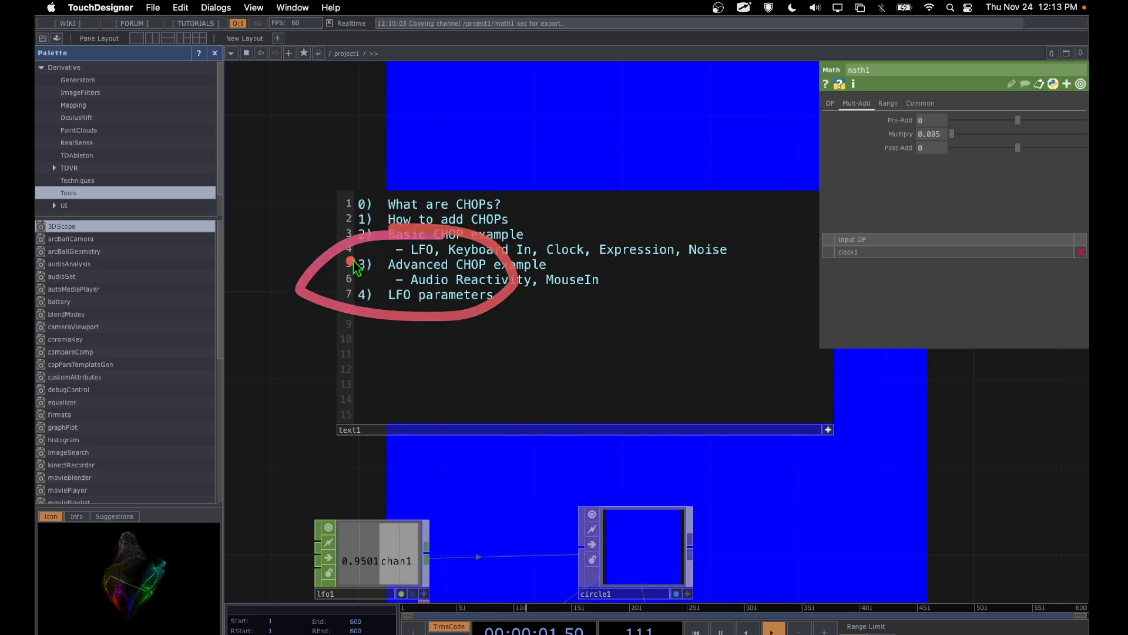
drag(260, 299, 351, 298)
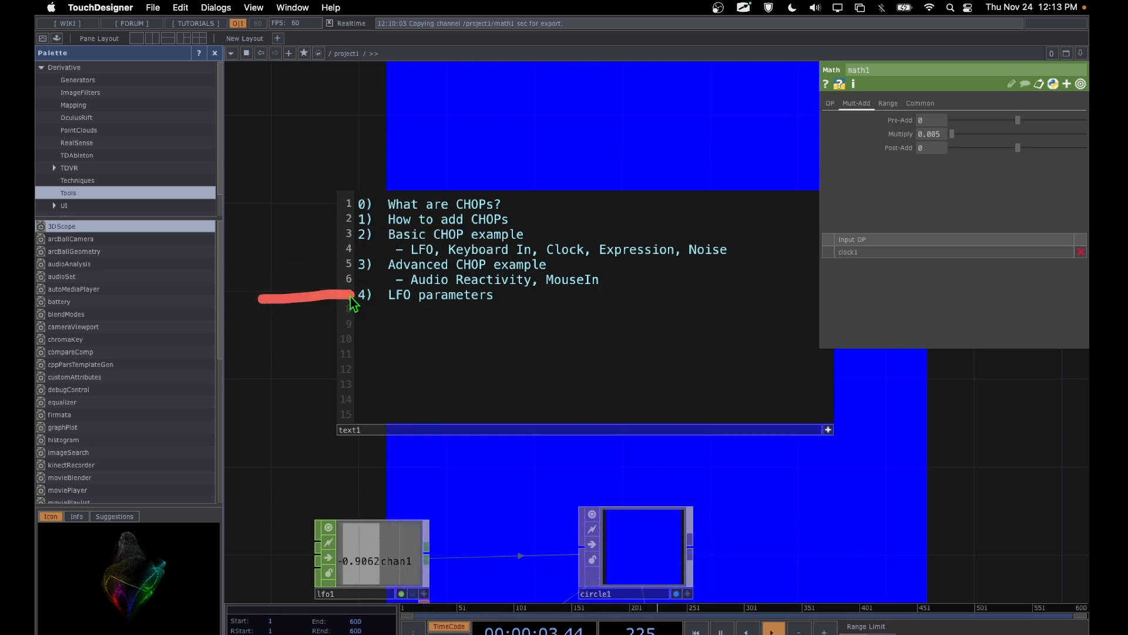
mouse_move(390, 454)
mouse_down()
mouse_move(315, 498)
mouse_move(466, 574)
mouse_move(355, 482)
mouse_up()
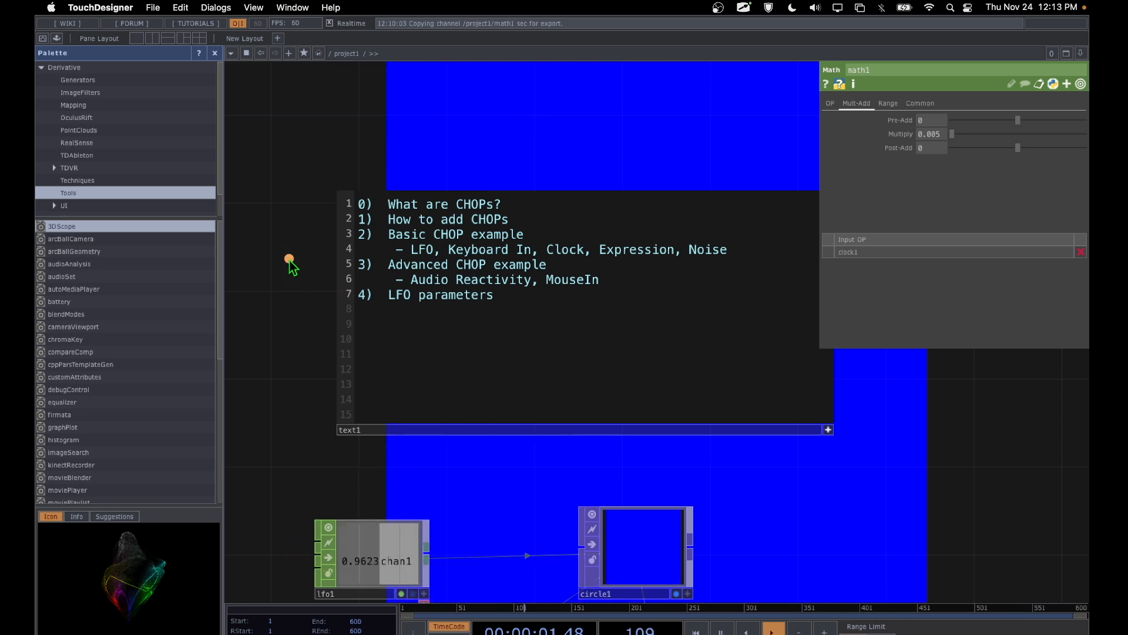
mouse_move(290, 259)
mouse_down()
mouse_move(333, 262)
mouse_move(411, 236)
mouse_move(333, 281)
mouse_move(581, 278)
mouse_up()
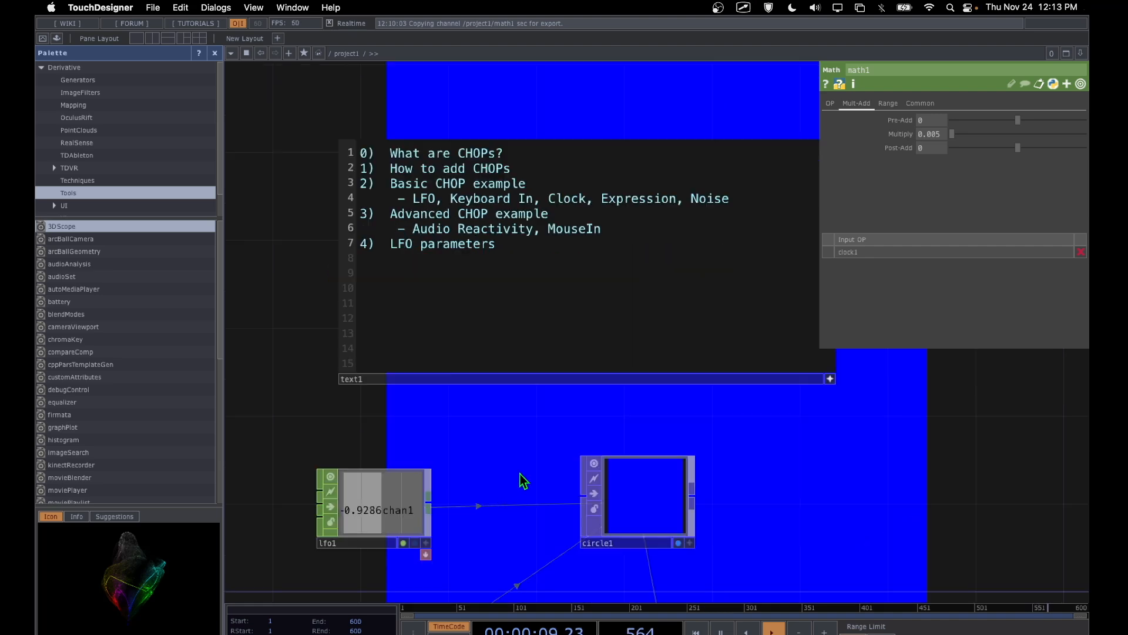
Step: Locate the mousein2, math2 and lag2 chain below clock1 and examine mousein2's tx and ty channels as the pointer moves
drag(520, 474, 531, 292)
drag(552, 457, 554, 256)
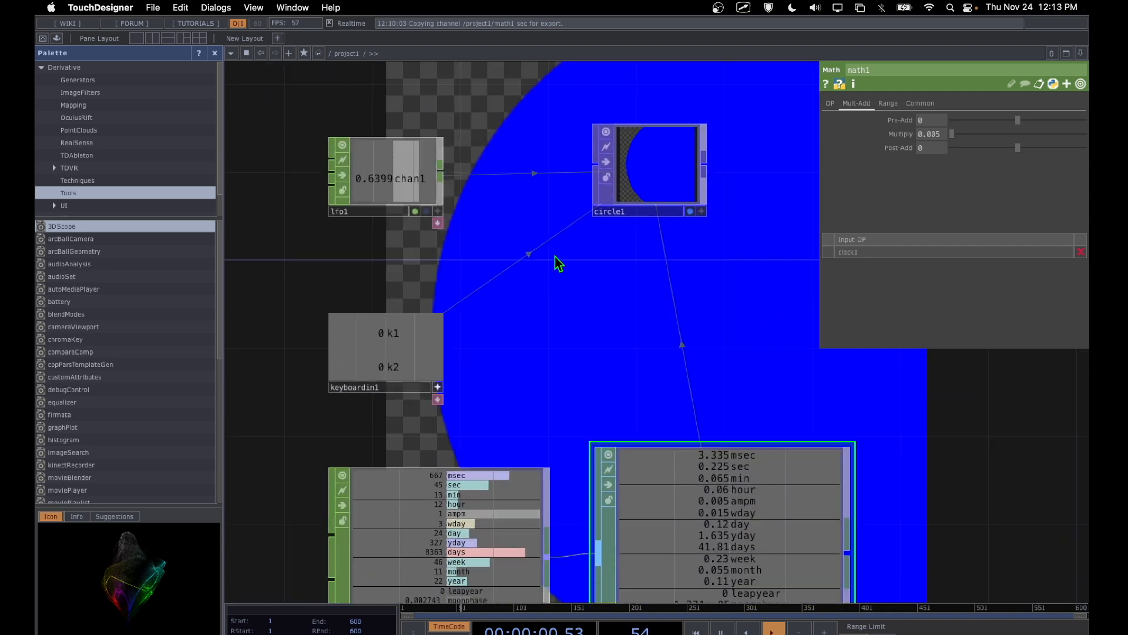
drag(558, 312, 548, 165)
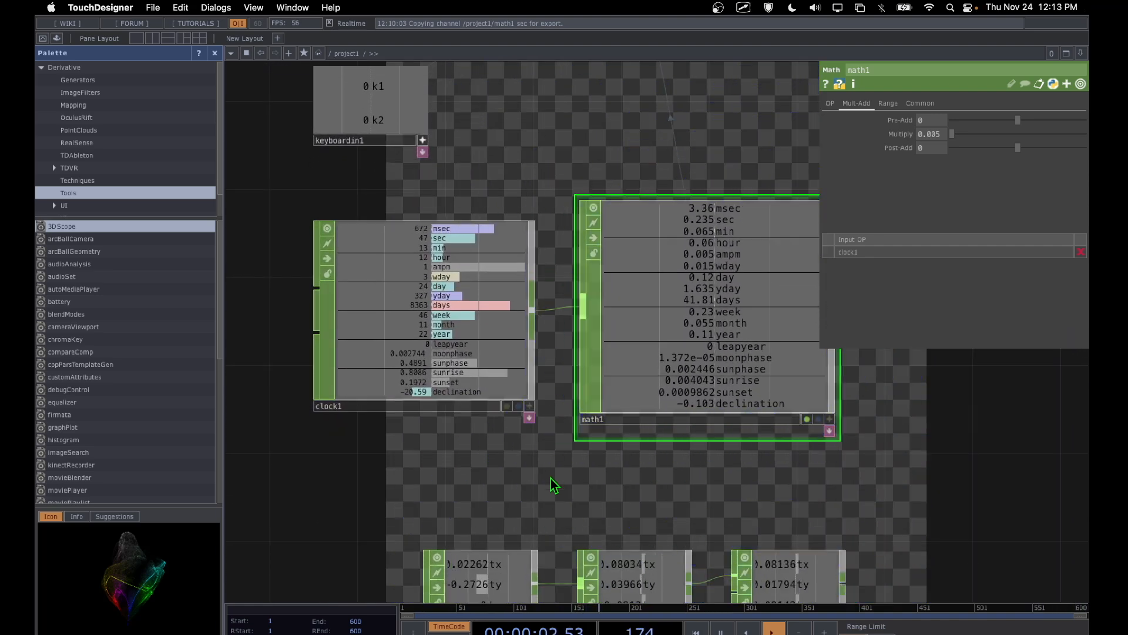
drag(552, 478, 507, 148)
mouse_move(609, 264)
mouse_down()
mouse_move(456, 118)
mouse_move(405, 97)
mouse_up()
mouse_move(552, 421)
mouse_down()
mouse_move(558, 347)
mouse_move(559, 448)
mouse_move(644, 440)
mouse_up()
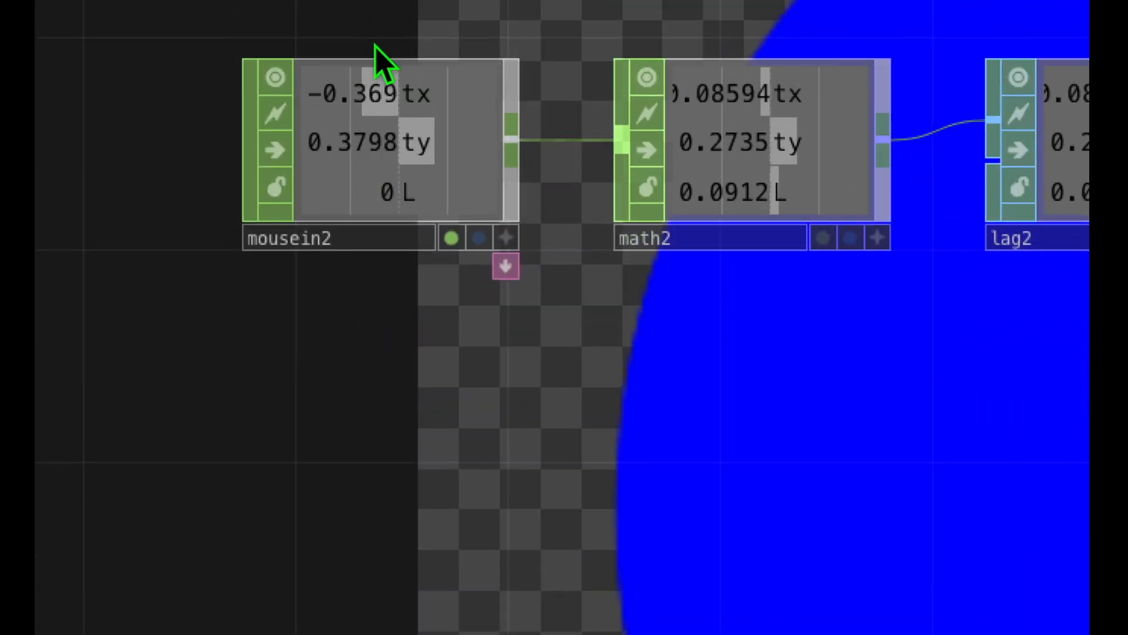
click(305, 214)
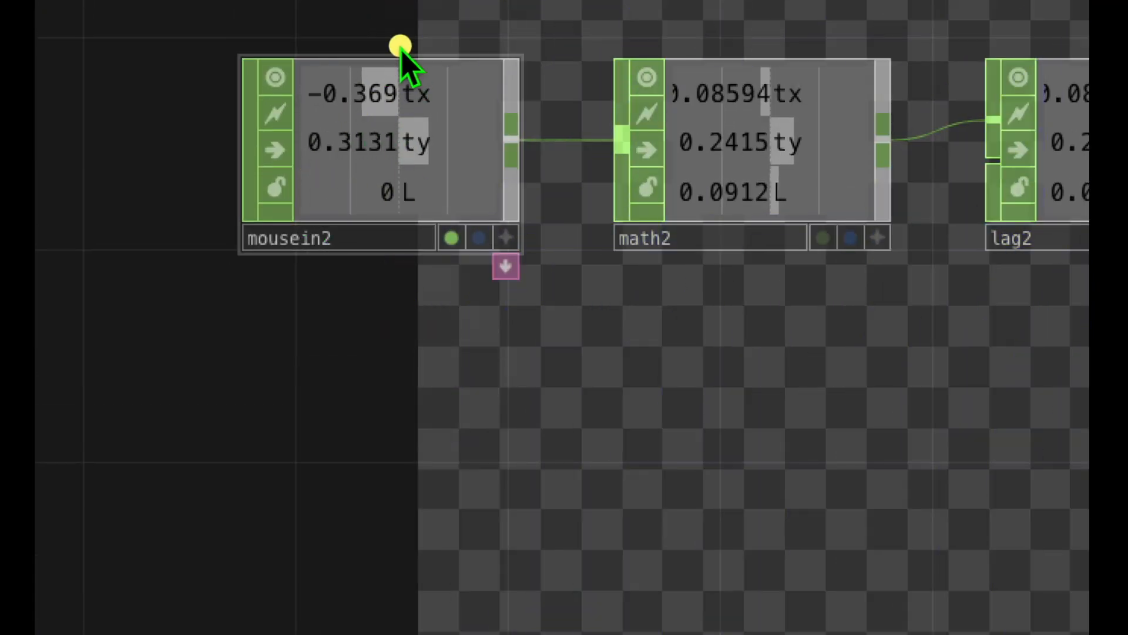
mouse_move(400, 43)
mouse_down()
mouse_move(453, 252)
mouse_move(505, 246)
mouse_up()
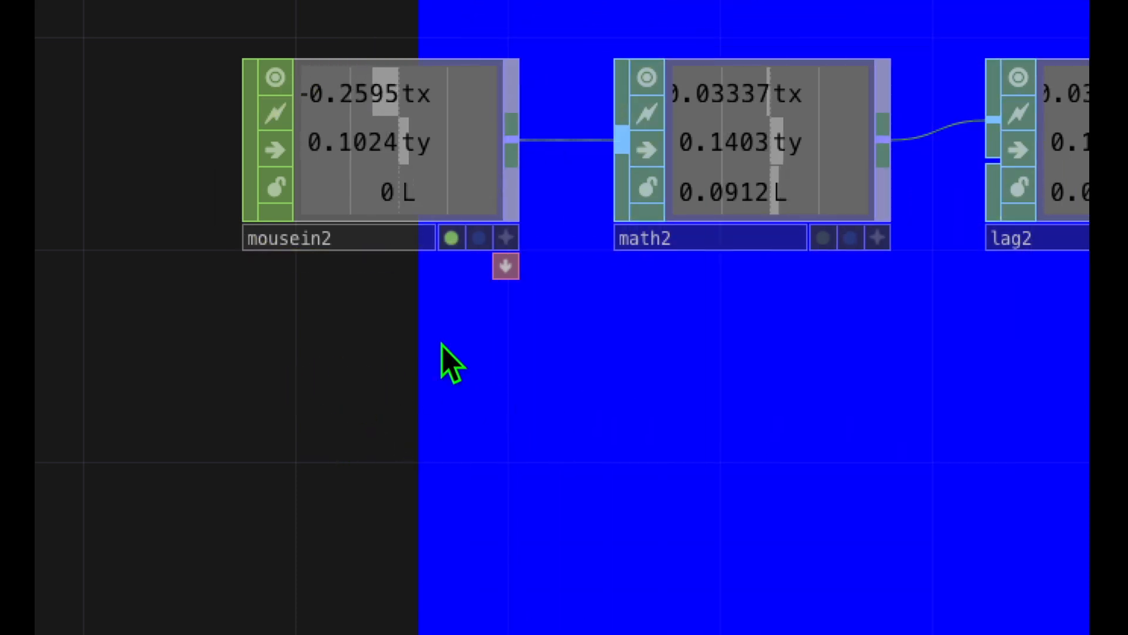
drag(445, 96, 528, 93)
drag(465, 136, 532, 140)
drag(231, 270, 361, 269)
click(399, 335)
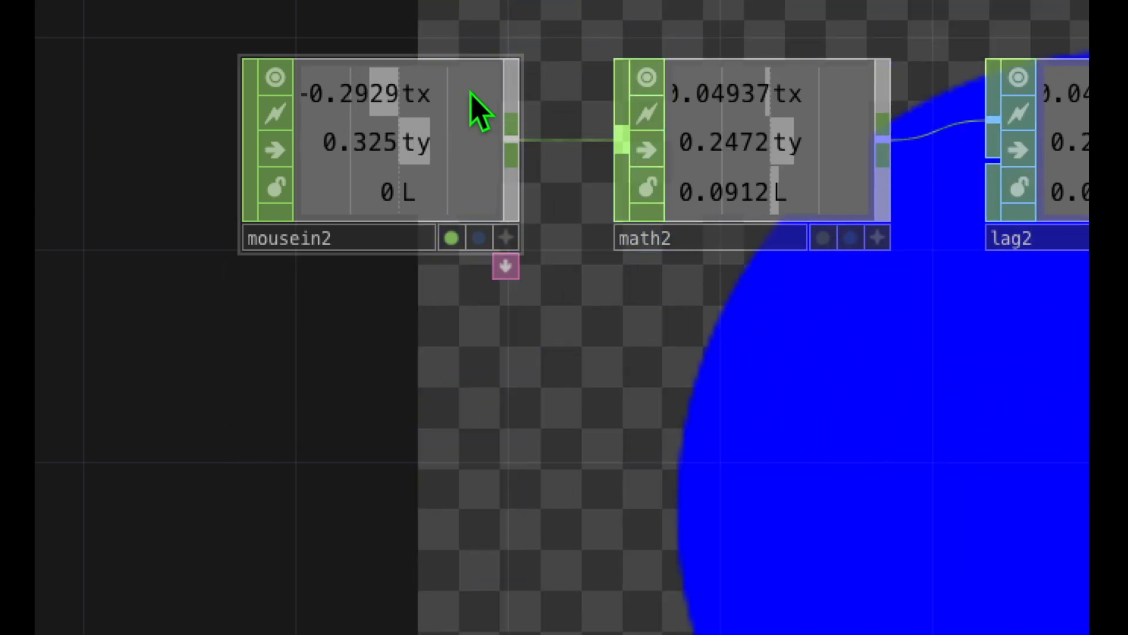
click(449, 88)
click(479, 319)
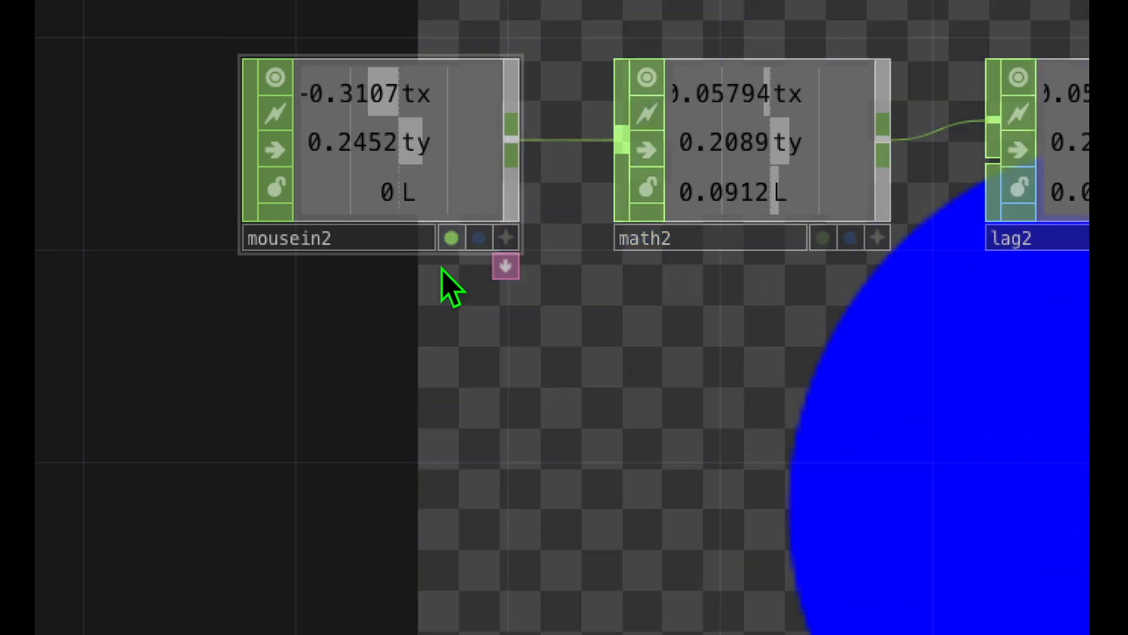
Step: Examine mousein2's L channel and compare mousein2's values with the rescaled channels in math2 and lag2
click(450, 166)
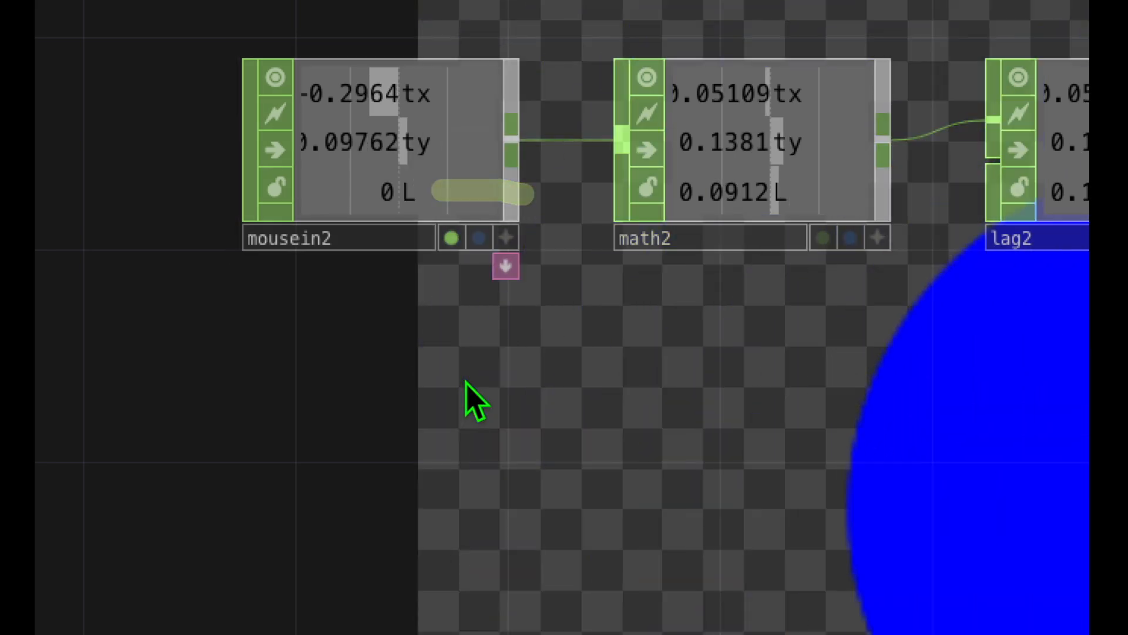
click(465, 382)
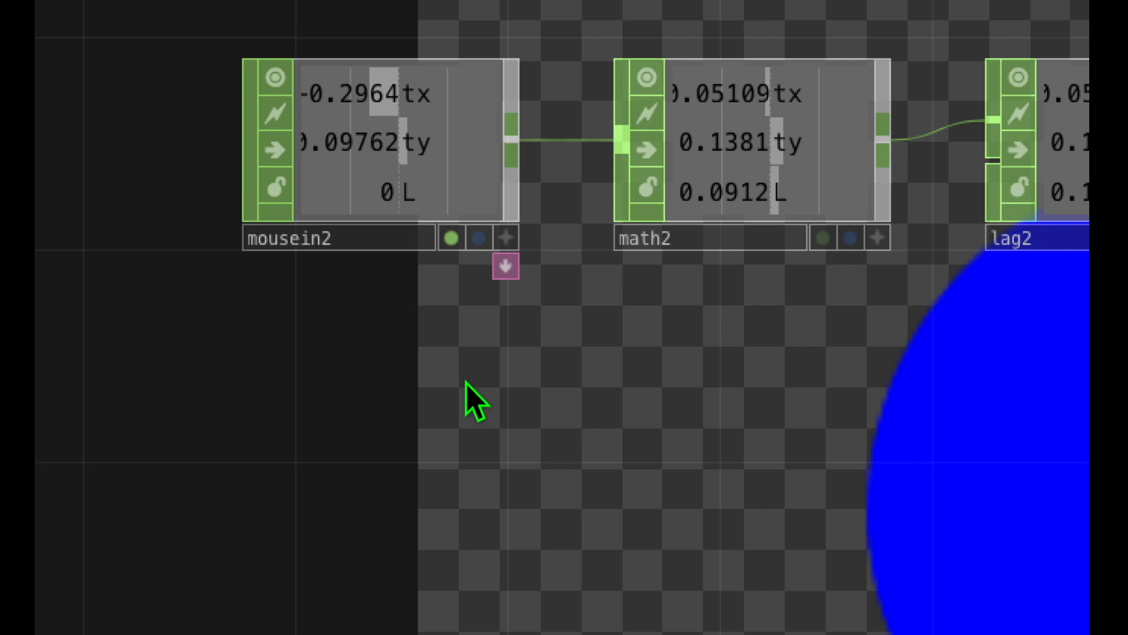
click(442, 200)
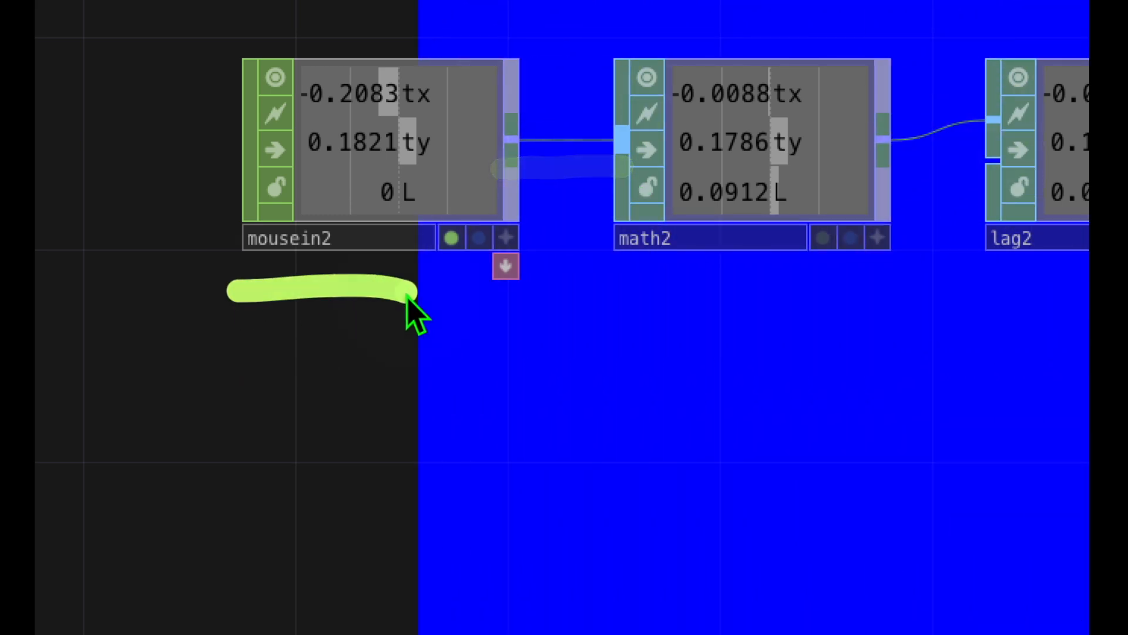
click(679, 213)
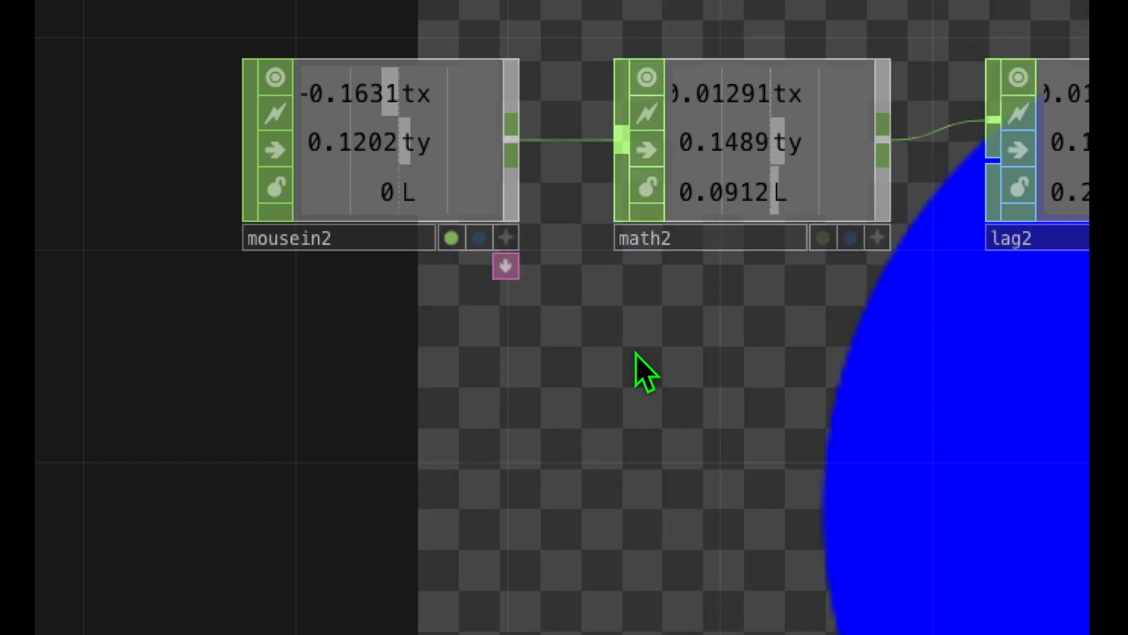
click(636, 352)
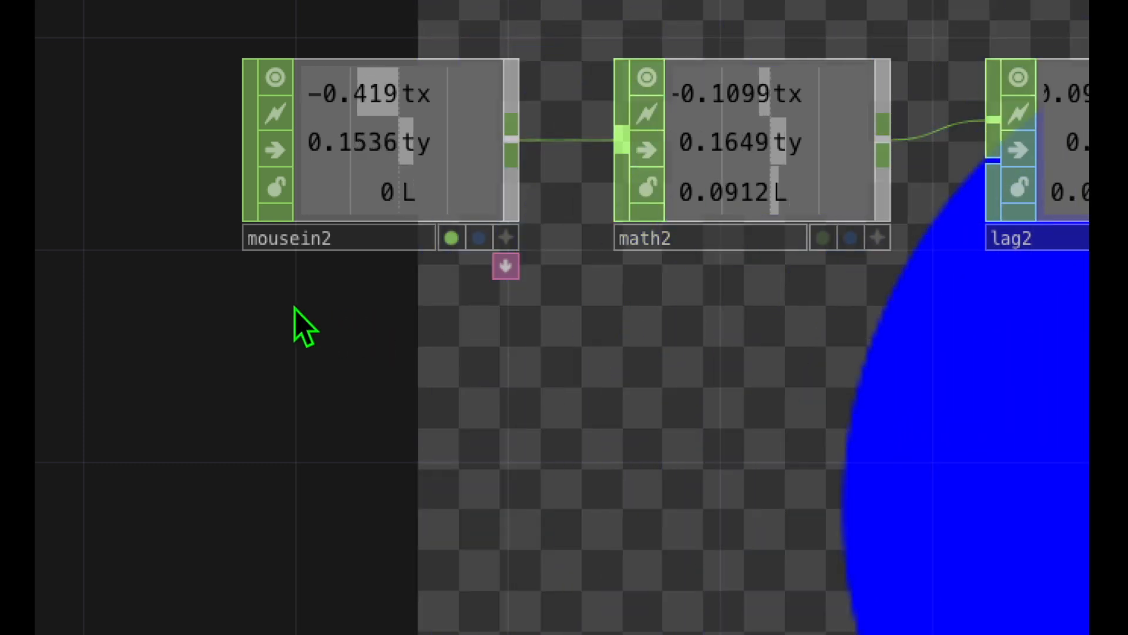
drag(748, 316, 492, 344)
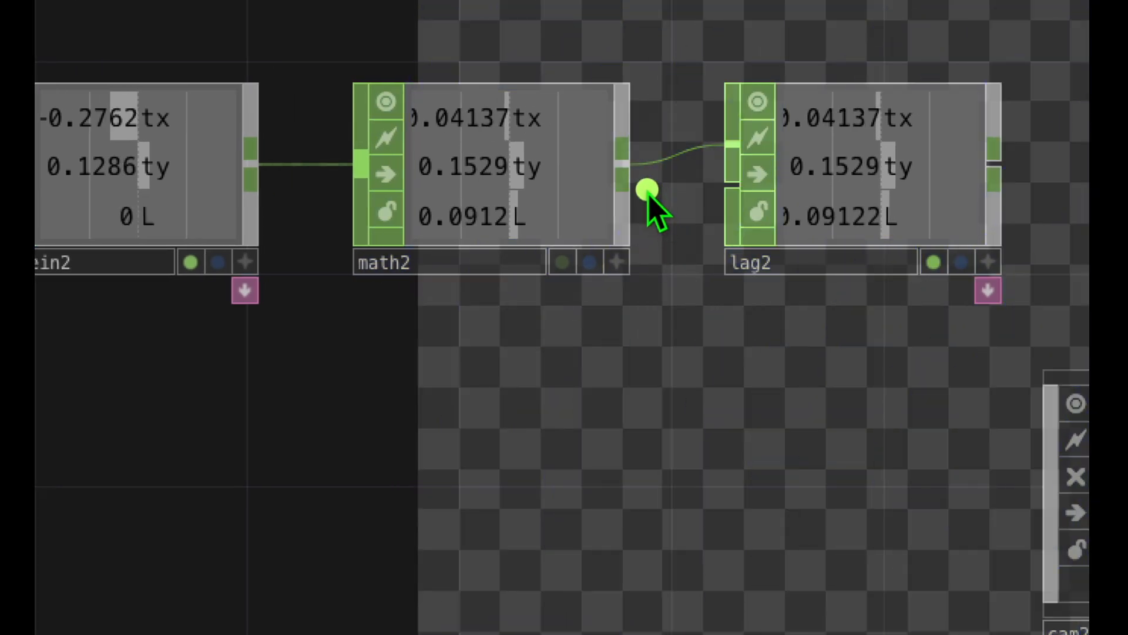
drag(617, 198, 776, 203)
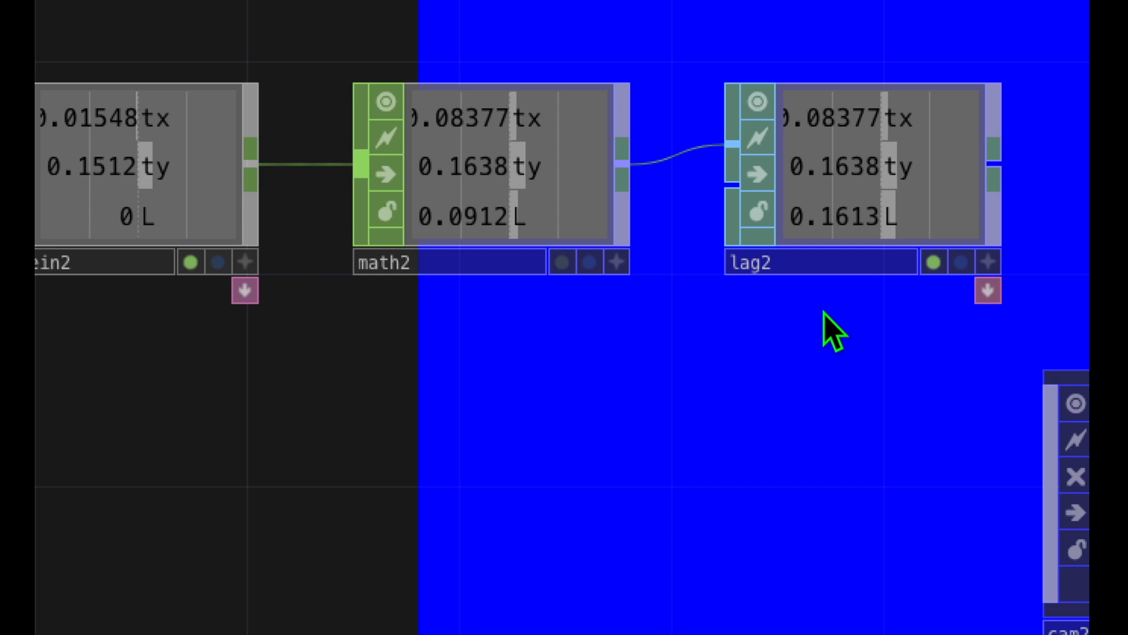
Step: Trigger the mouse button's L channel repeatedly and compare how math2 and lag2 respond
click(918, 301)
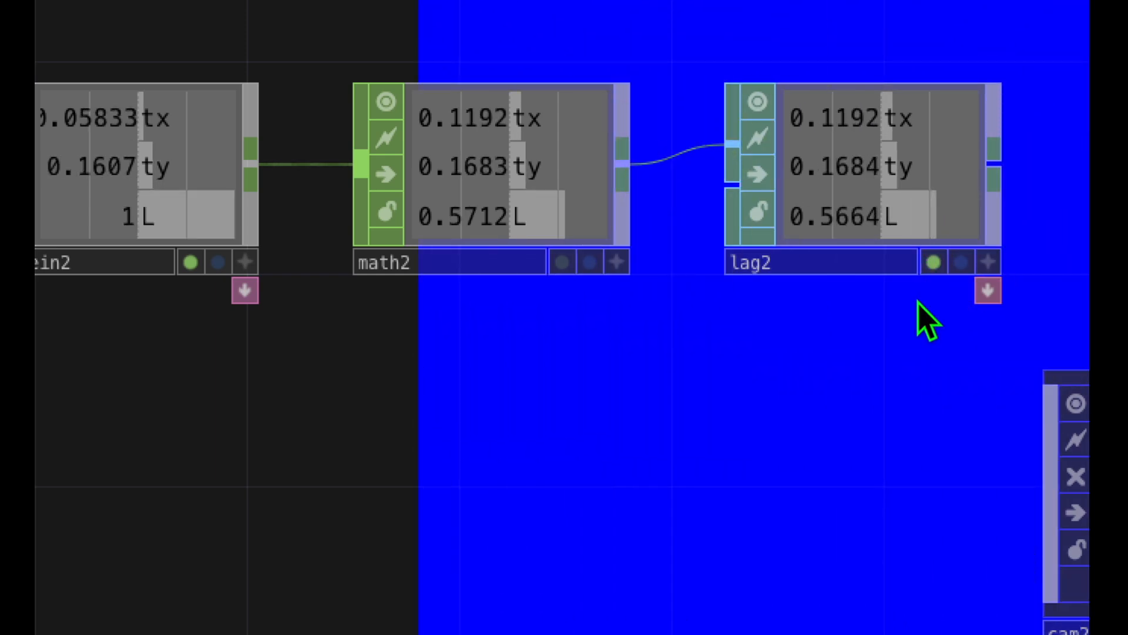
click(919, 301)
drag(913, 217, 978, 219)
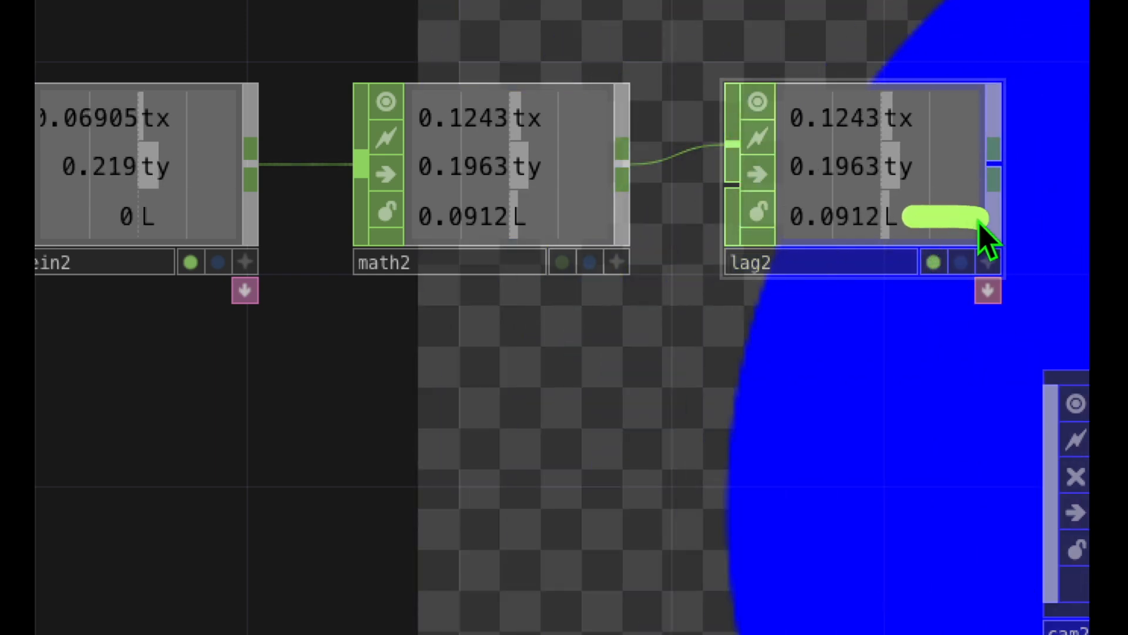
click(874, 315)
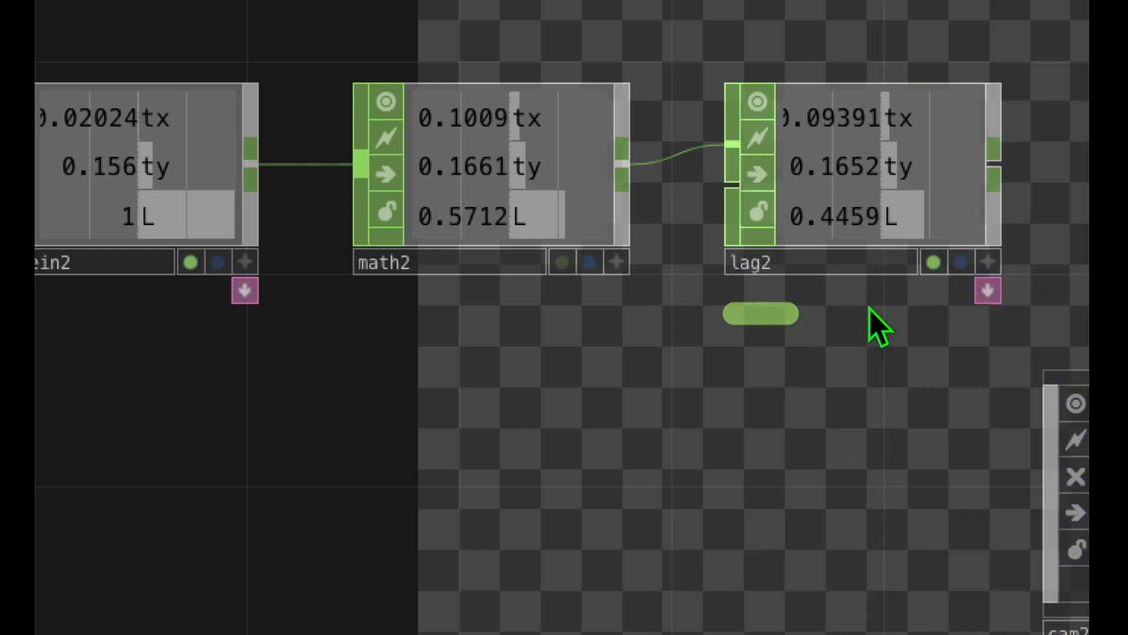
click(869, 309)
mouse_move(611, 247)
mouse_down()
mouse_move(610, 234)
mouse_move(549, 232)
mouse_move(612, 226)
mouse_up()
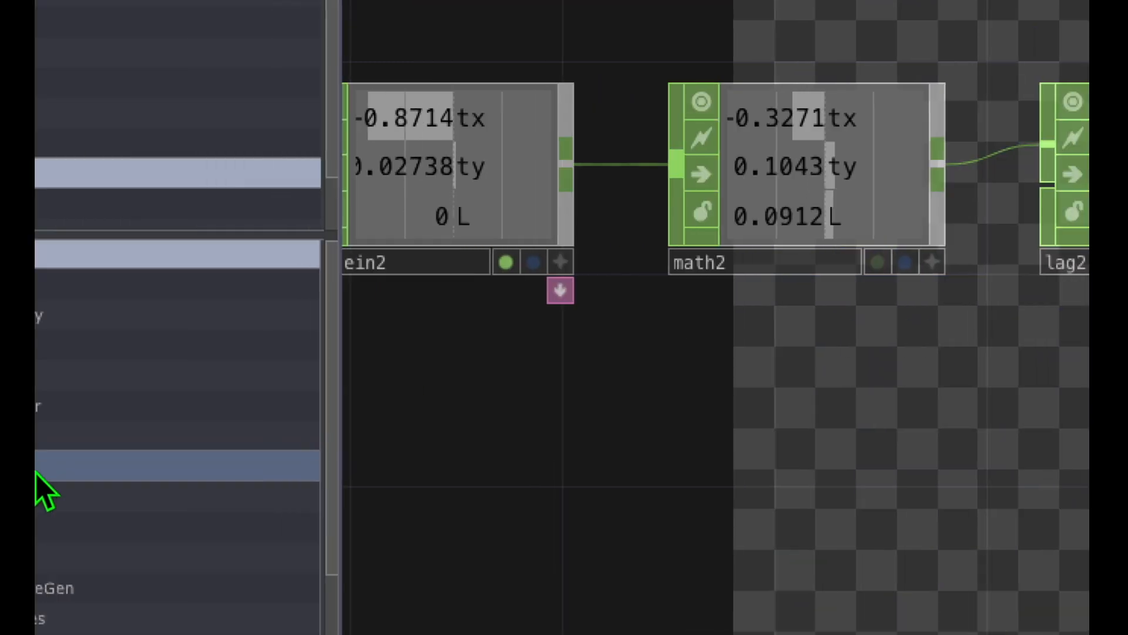
Step: Review the signal flow from mousein2 through math2 to lag2, watching the channels change with the mouse
click(176, 388)
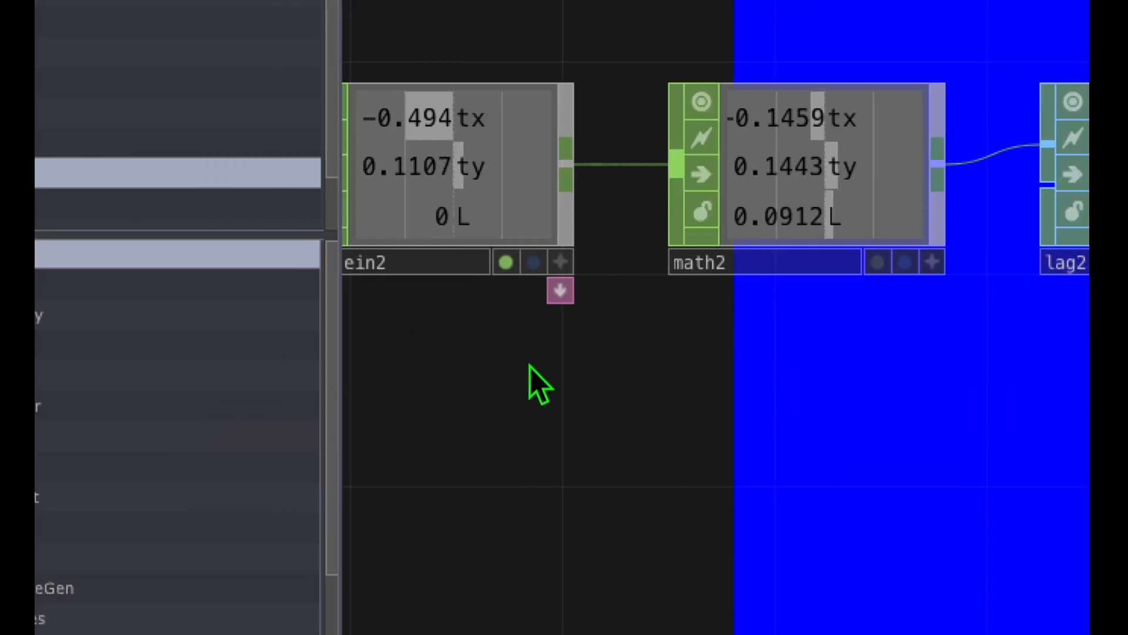
mouse_move(530, 365)
mouse_down()
mouse_move(650, 357)
mouse_move(644, 368)
mouse_up()
drag(428, 315, 564, 322)
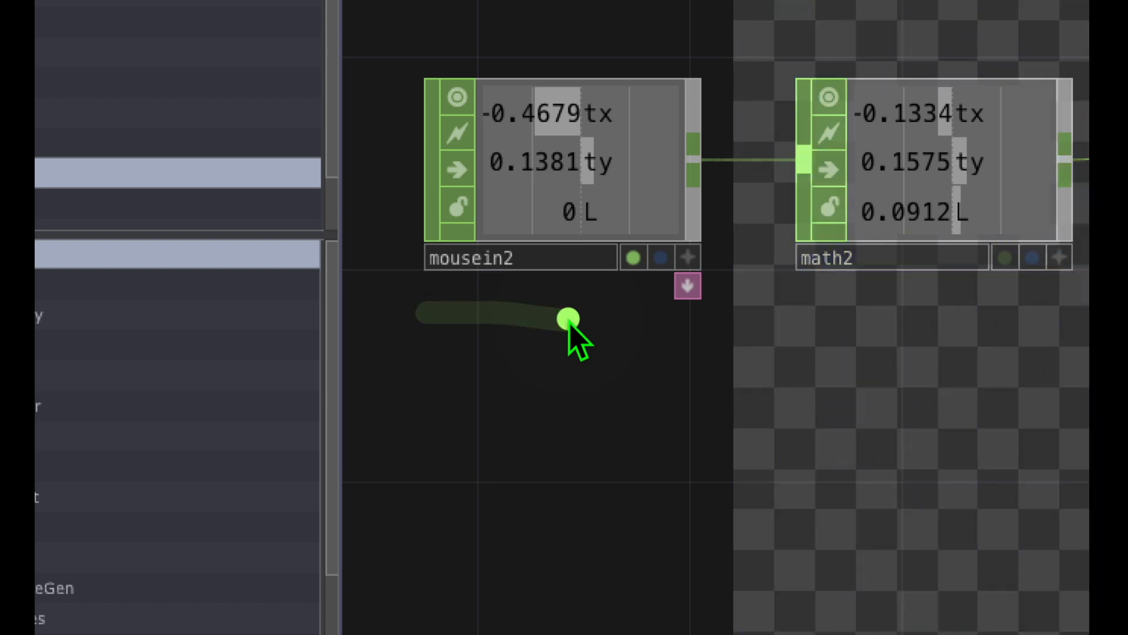
drag(693, 367, 637, 343)
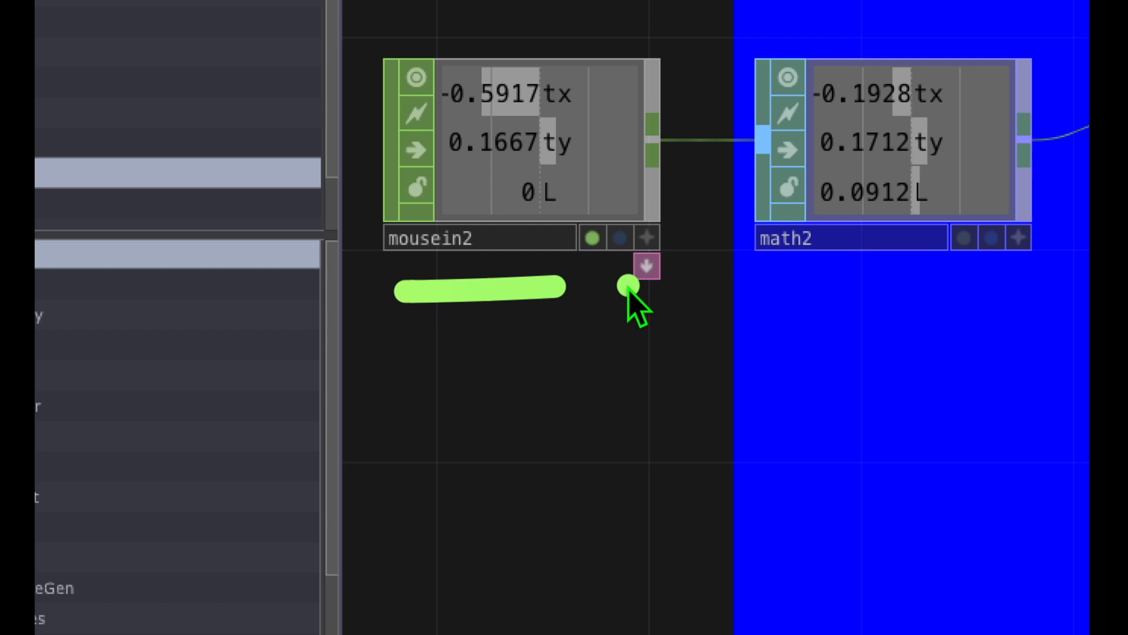
drag(627, 286, 872, 294)
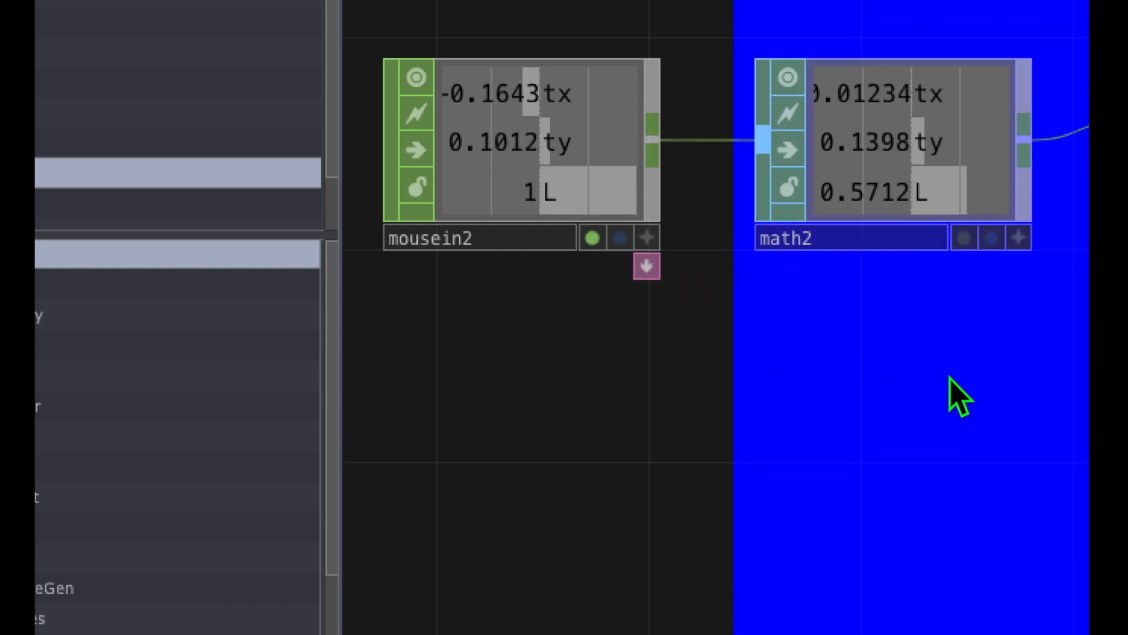
drag(873, 367, 611, 291)
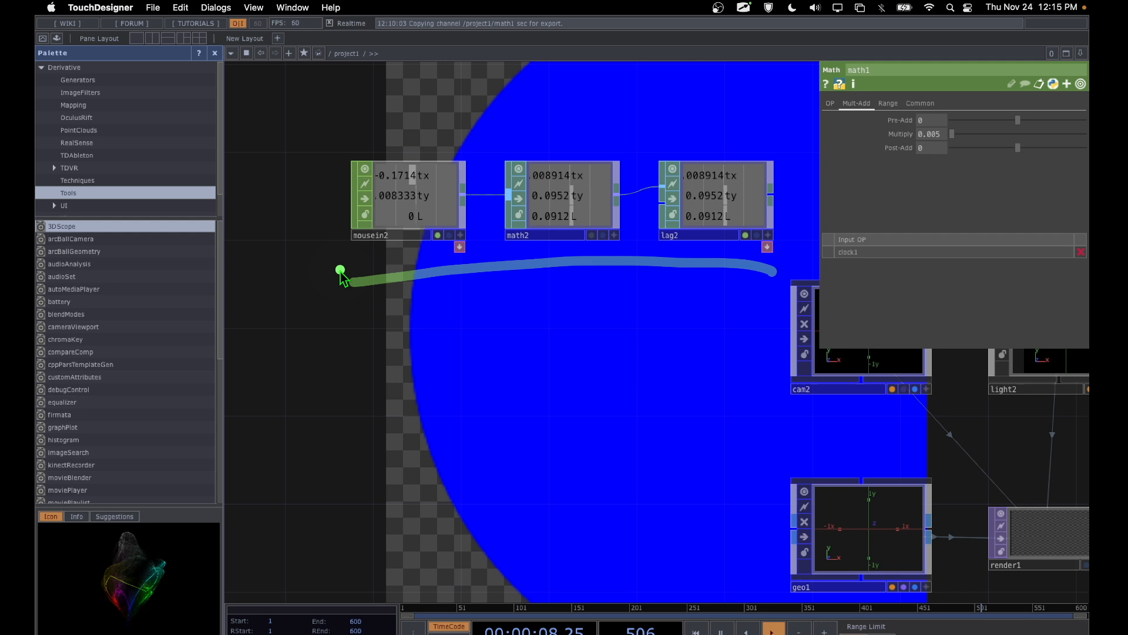
drag(339, 269, 611, 286)
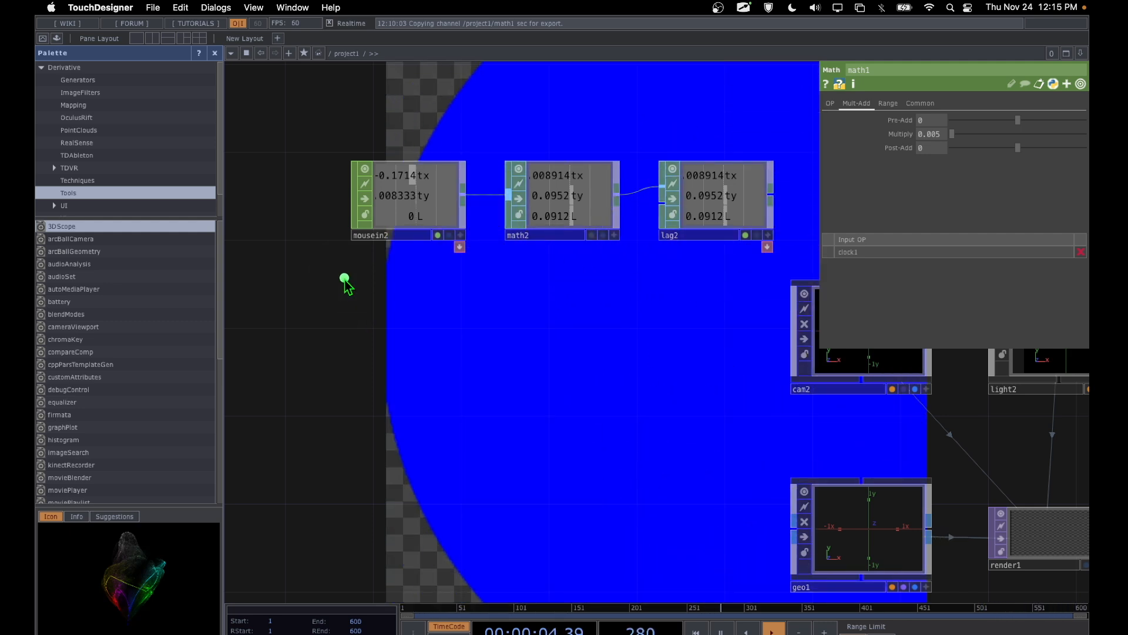
drag(342, 278, 771, 279)
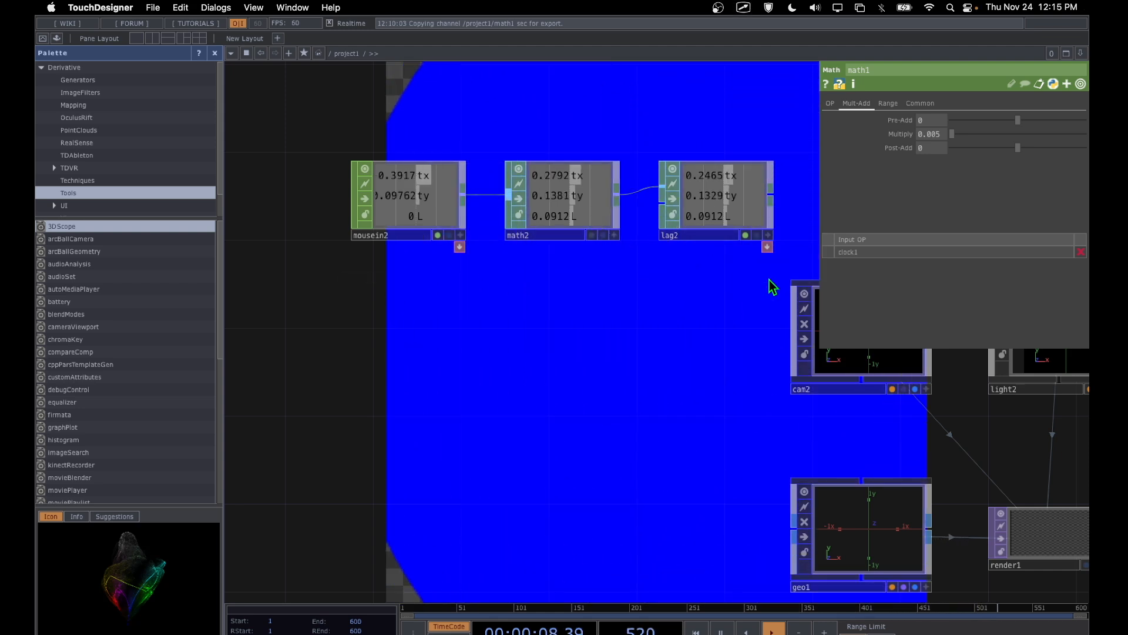
mouse_move(345, 270)
mouse_down()
mouse_move(395, 274)
mouse_move(376, 271)
mouse_up()
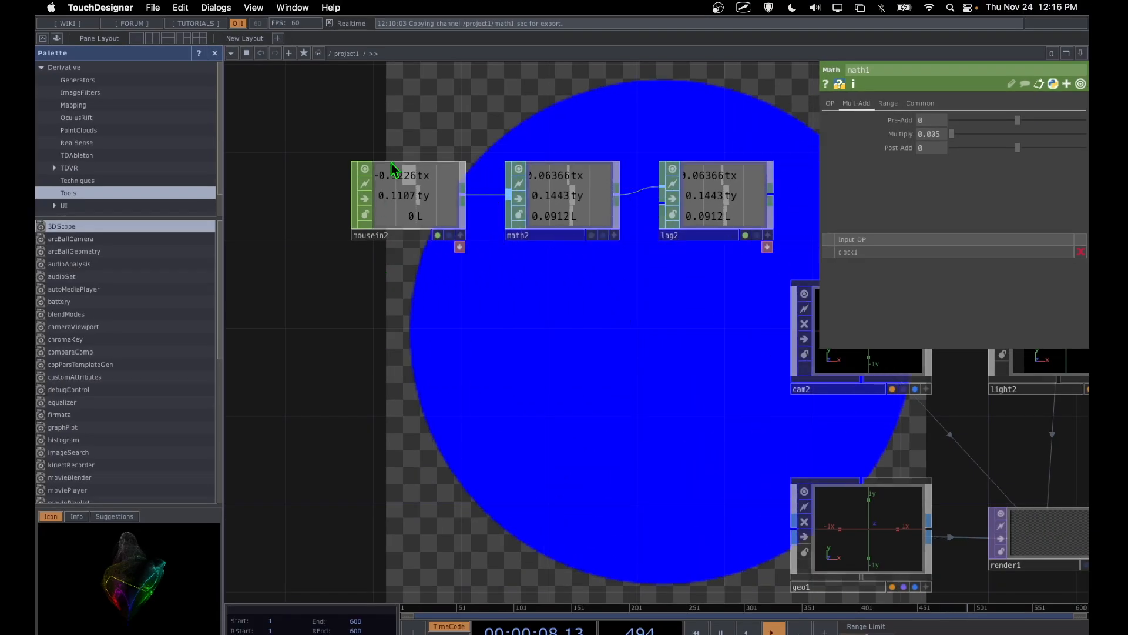
Step: Go back up the network to text1 and read the LFO parameters topic
drag(391, 131, 396, 382)
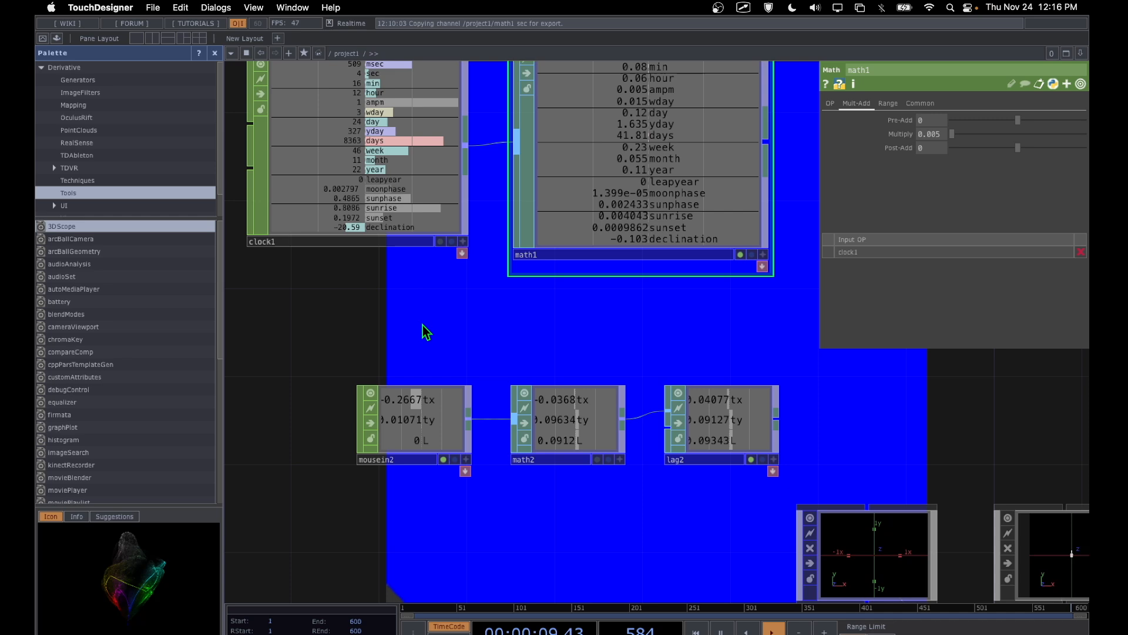
drag(425, 315, 385, 529)
drag(438, 215, 600, 423)
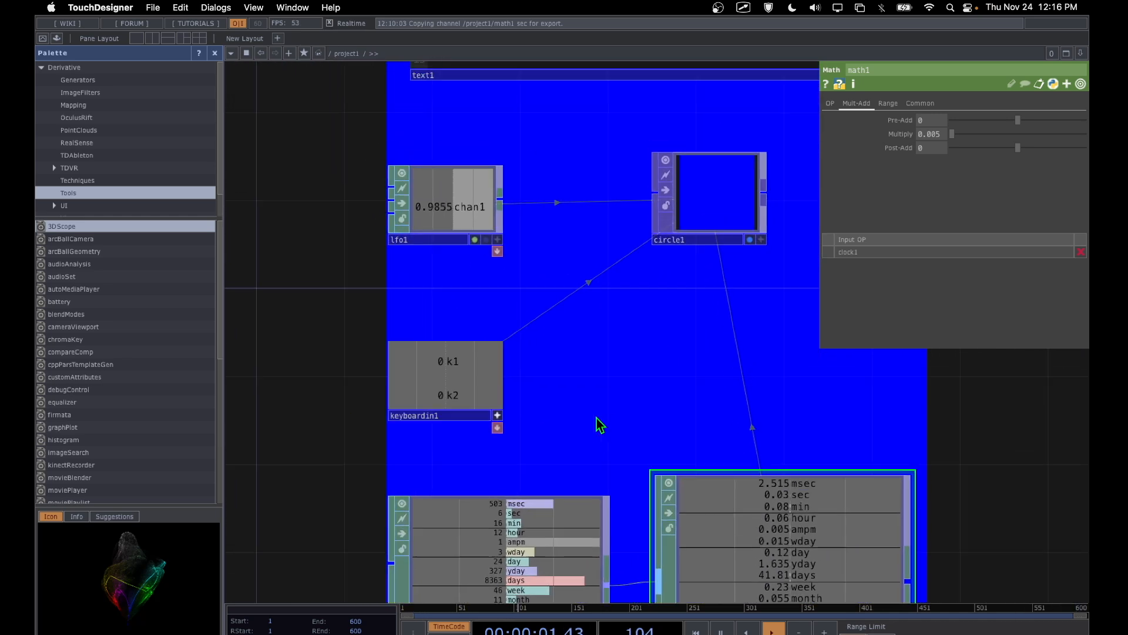
drag(549, 212, 539, 532)
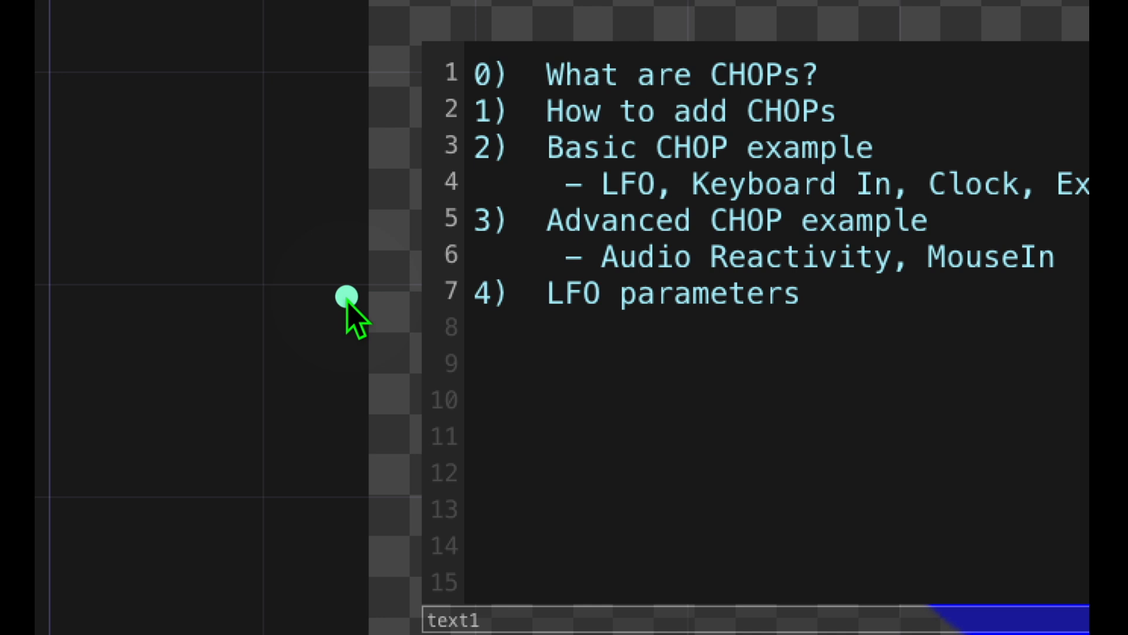
drag(363, 265, 418, 264)
drag(608, 337, 853, 344)
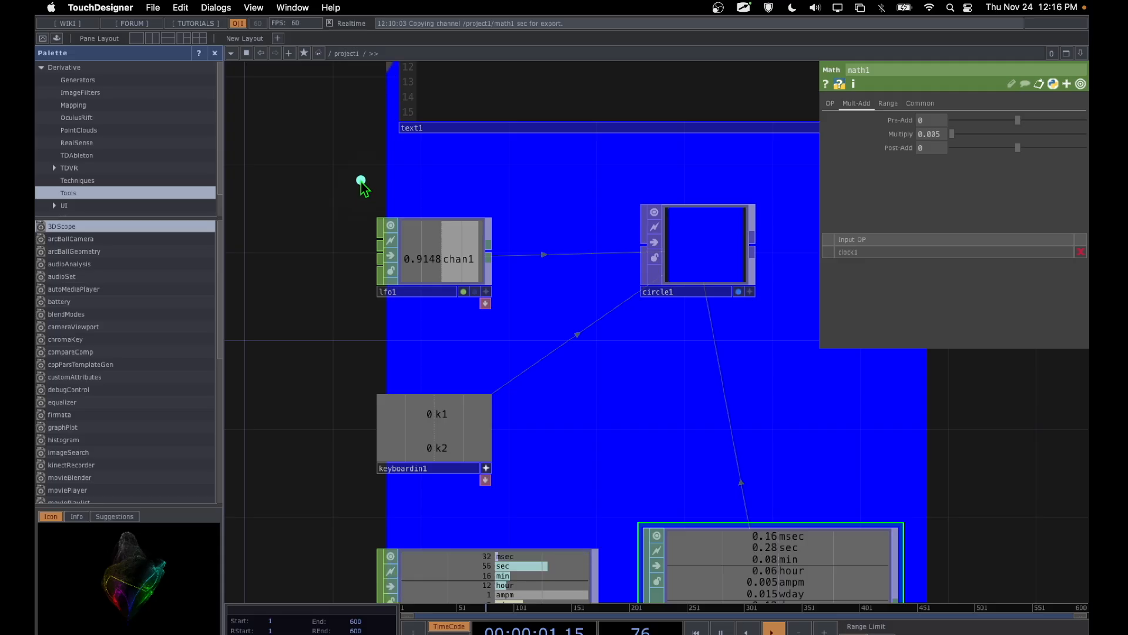
Step: Select the lfo1 operator that feeds circle1
mouse_move(474, 179)
mouse_down()
mouse_move(335, 234)
mouse_move(470, 345)
mouse_move(453, 182)
mouse_move(478, 180)
mouse_up()
drag(359, 317, 420, 314)
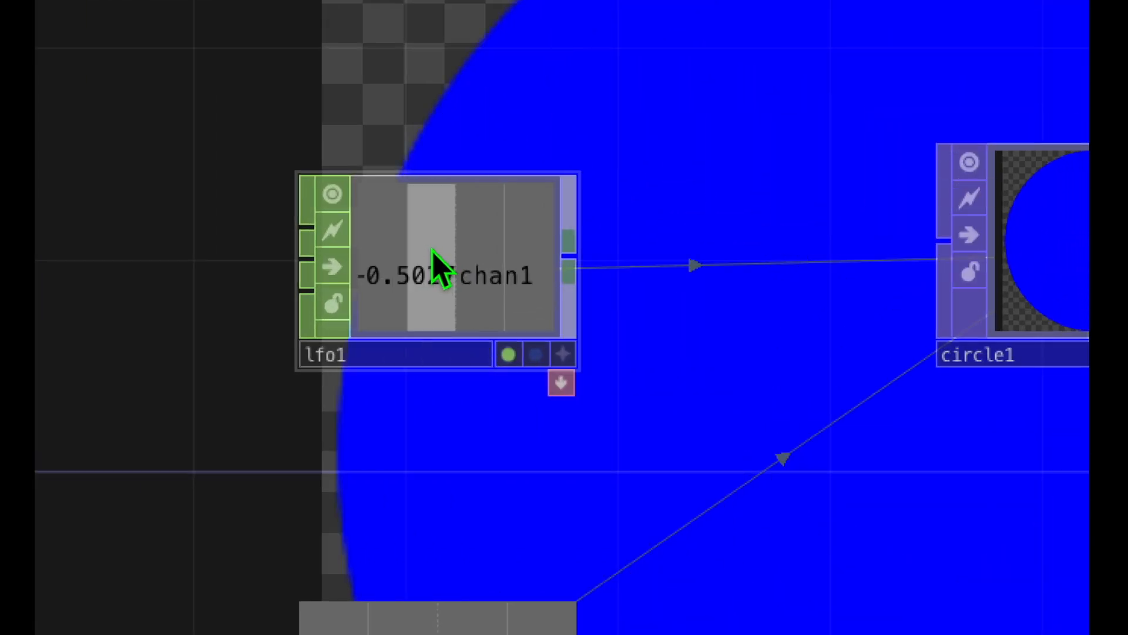
click(433, 253)
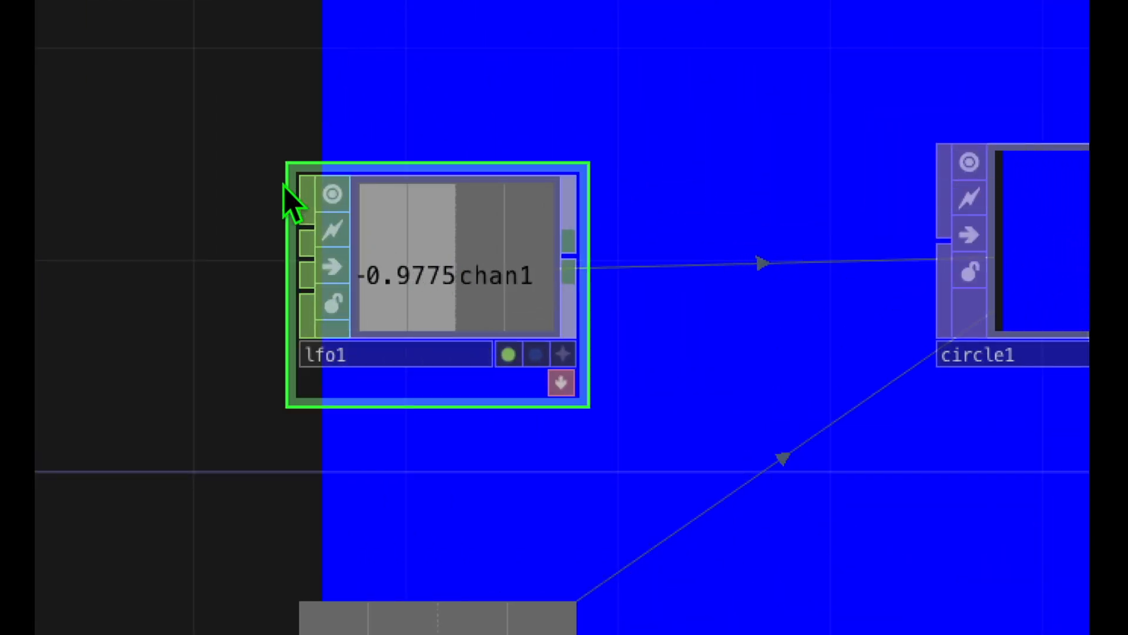
Step: Review the lfo1 parameters that drive circle1 and set the Amplitude to 0.29
mouse_move(271, 159)
mouse_down()
mouse_move(629, 466)
mouse_move(282, 146)
mouse_move(629, 155)
mouse_up()
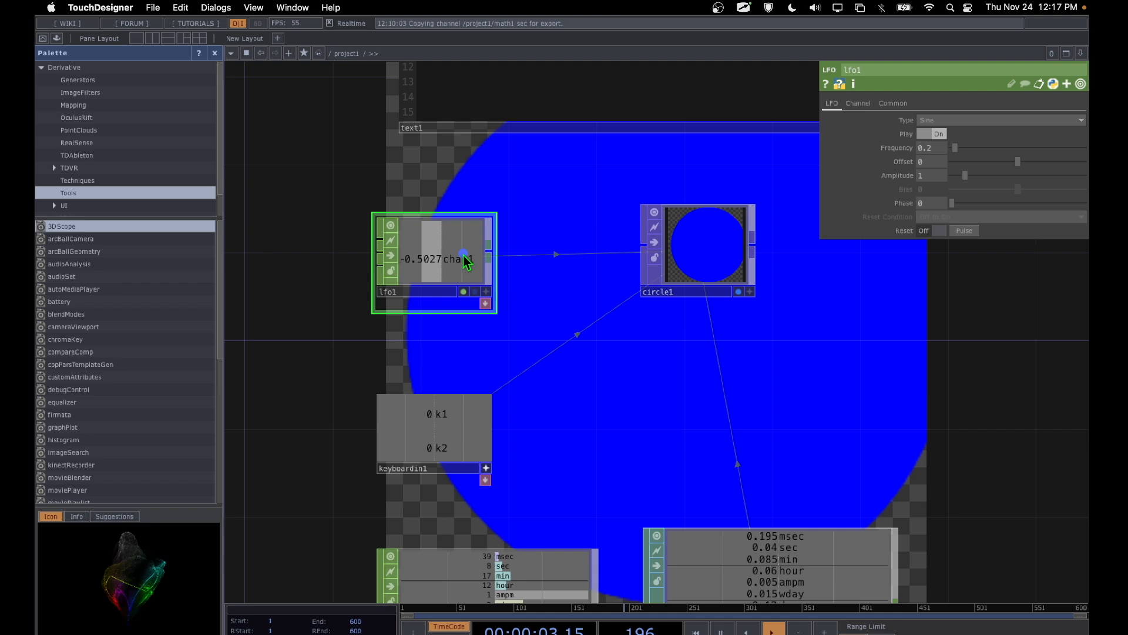
drag(502, 263, 1036, 75)
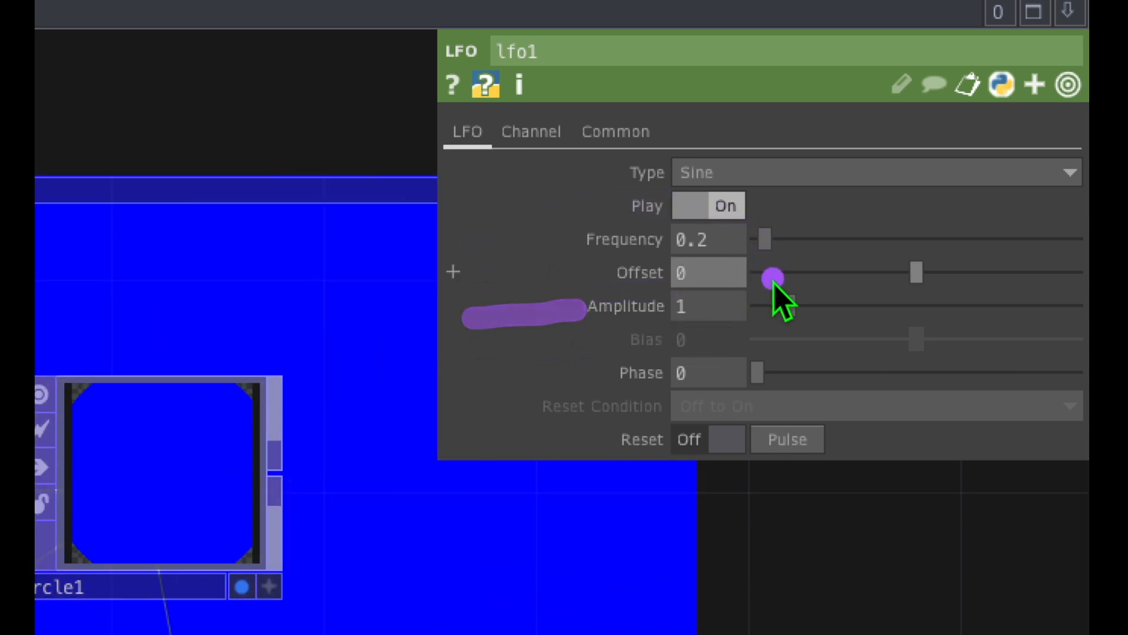
drag(720, 270, 768, 312)
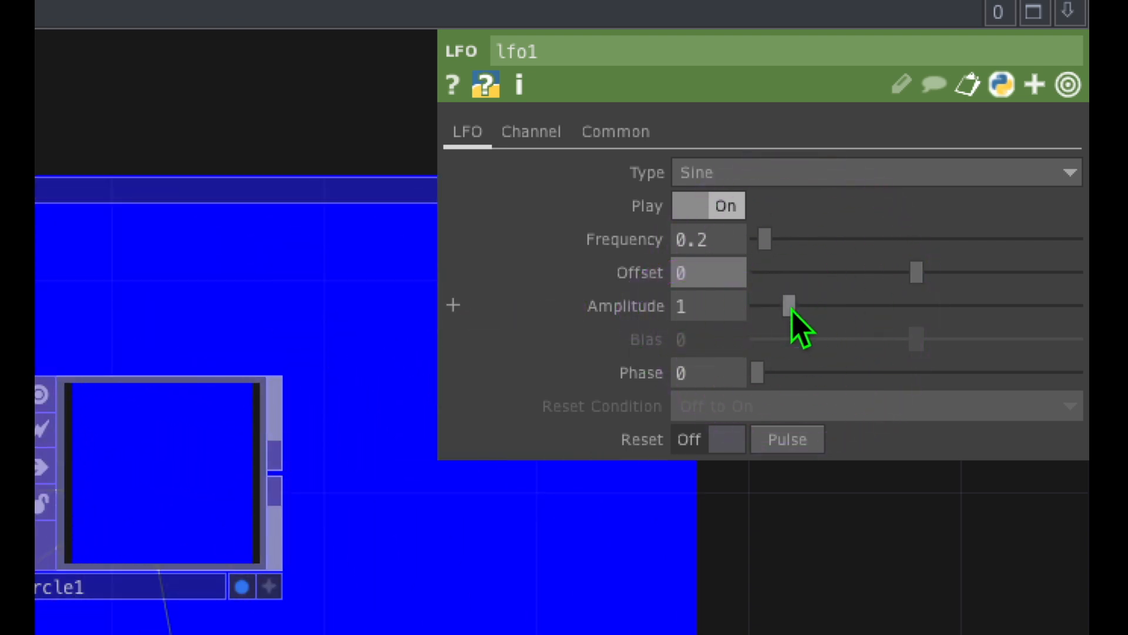
drag(791, 311, 769, 310)
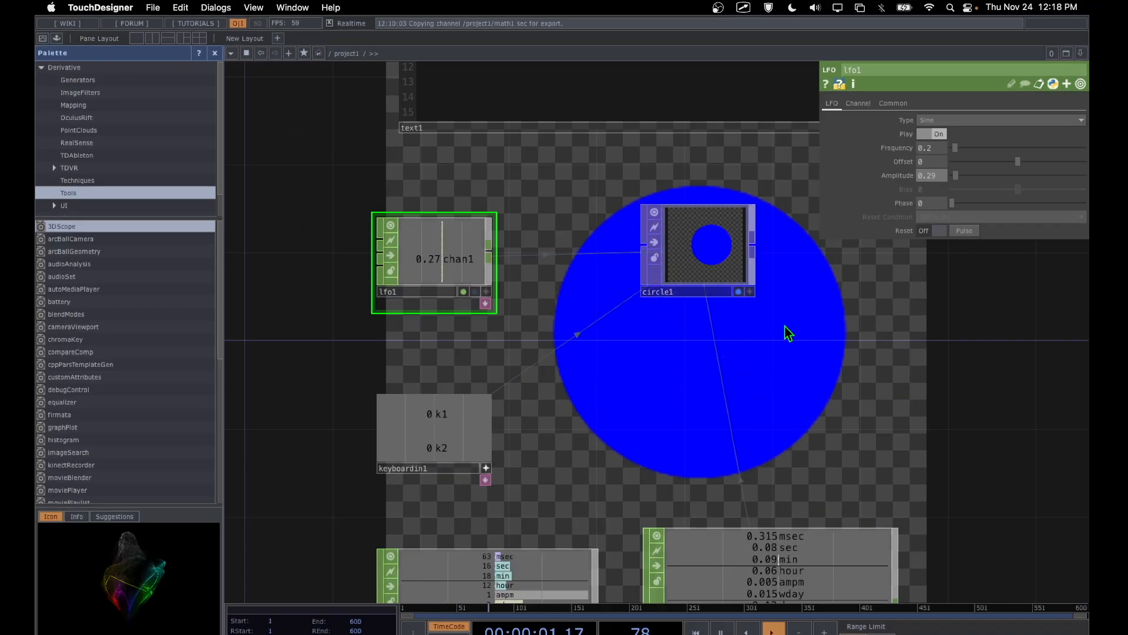
Step: Examine how the lfo1 channel with its reduced amplitude drives the radius of circle1
key(ctrl+a)
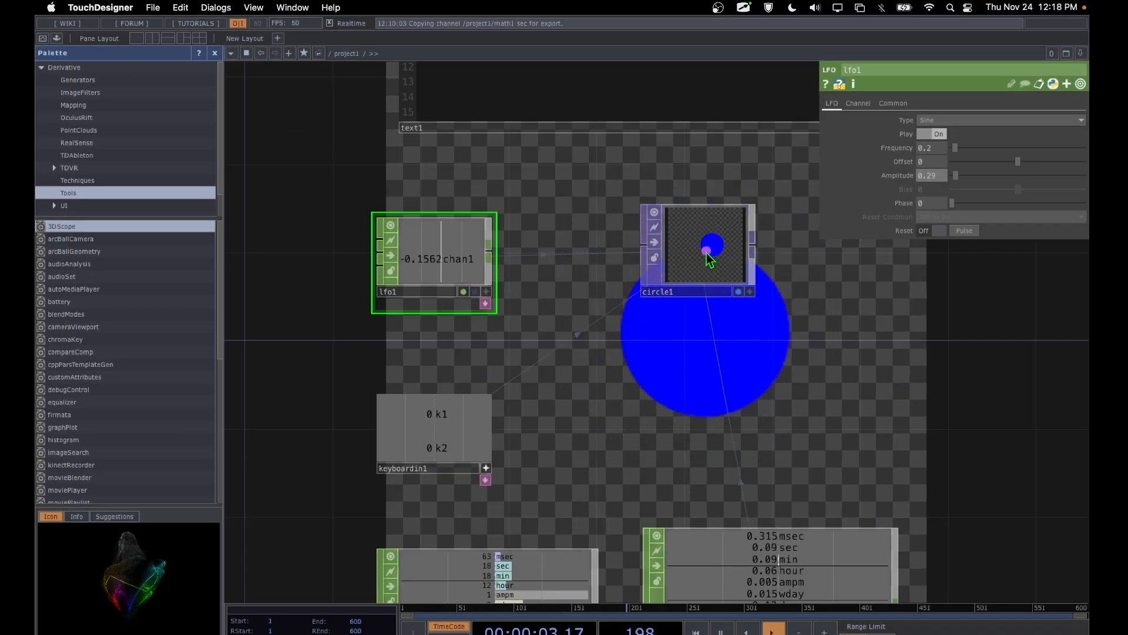
mouse_move(470, 248)
mouse_down()
mouse_move(549, 217)
mouse_move(692, 237)
mouse_up()
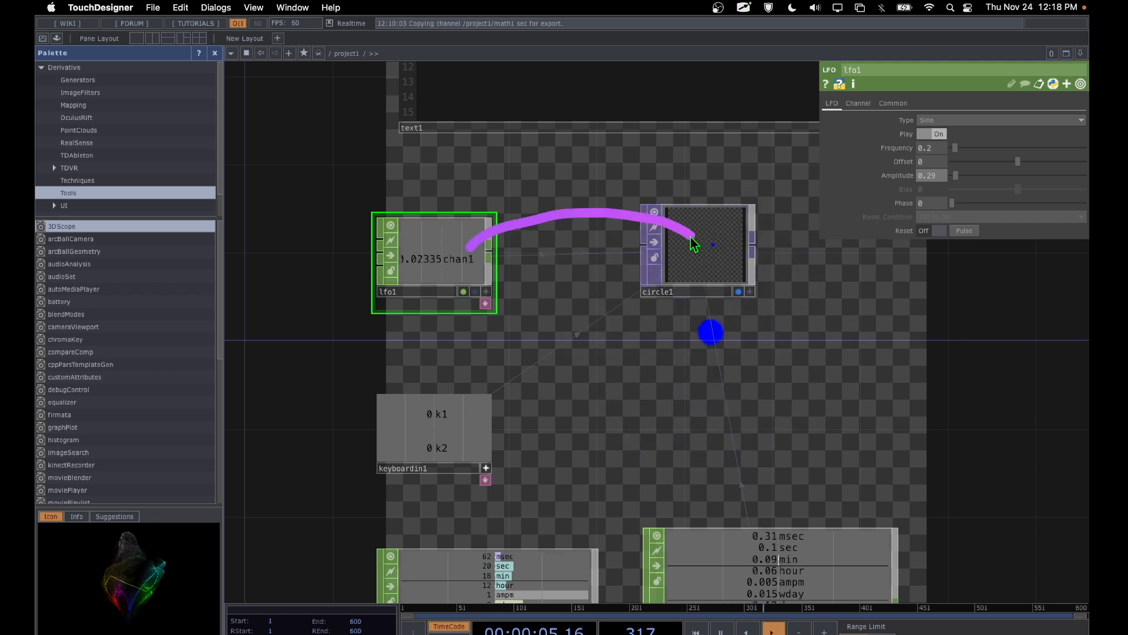
drag(625, 381, 846, 425)
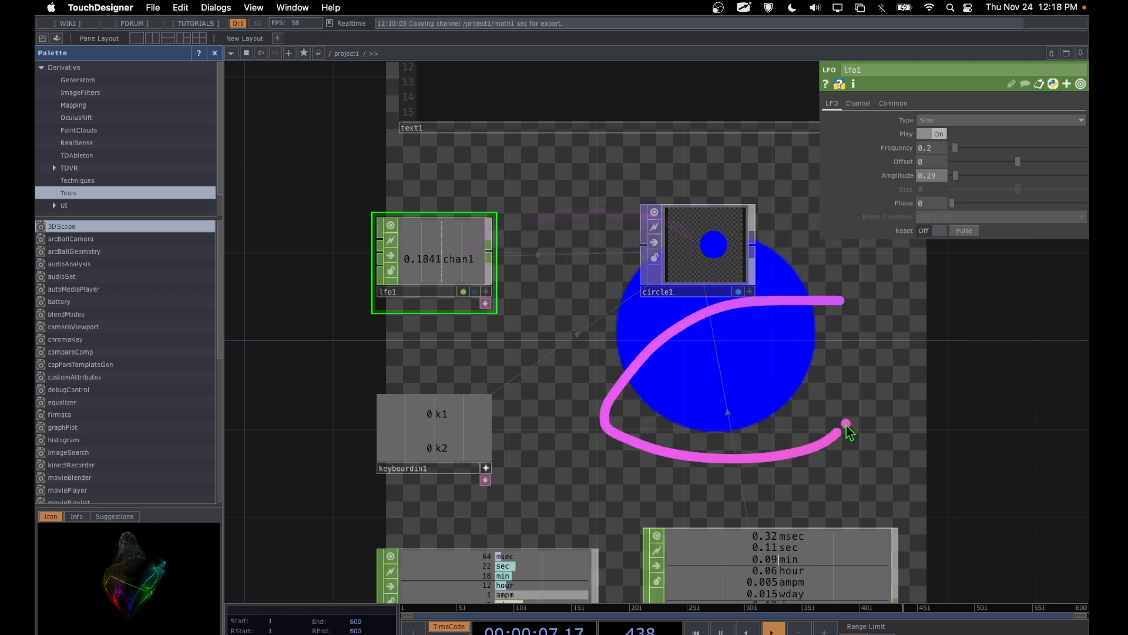
click(606, 303)
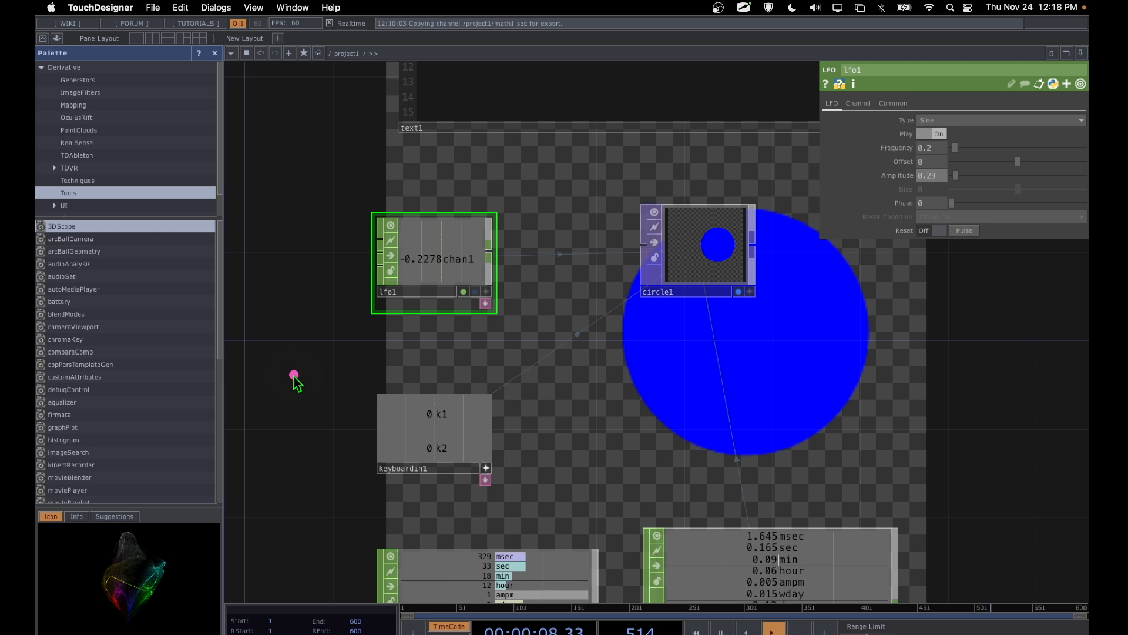
mouse_move(460, 164)
mouse_down()
mouse_move(315, 402)
mouse_move(451, 191)
mouse_move(315, 239)
mouse_move(536, 325)
mouse_up()
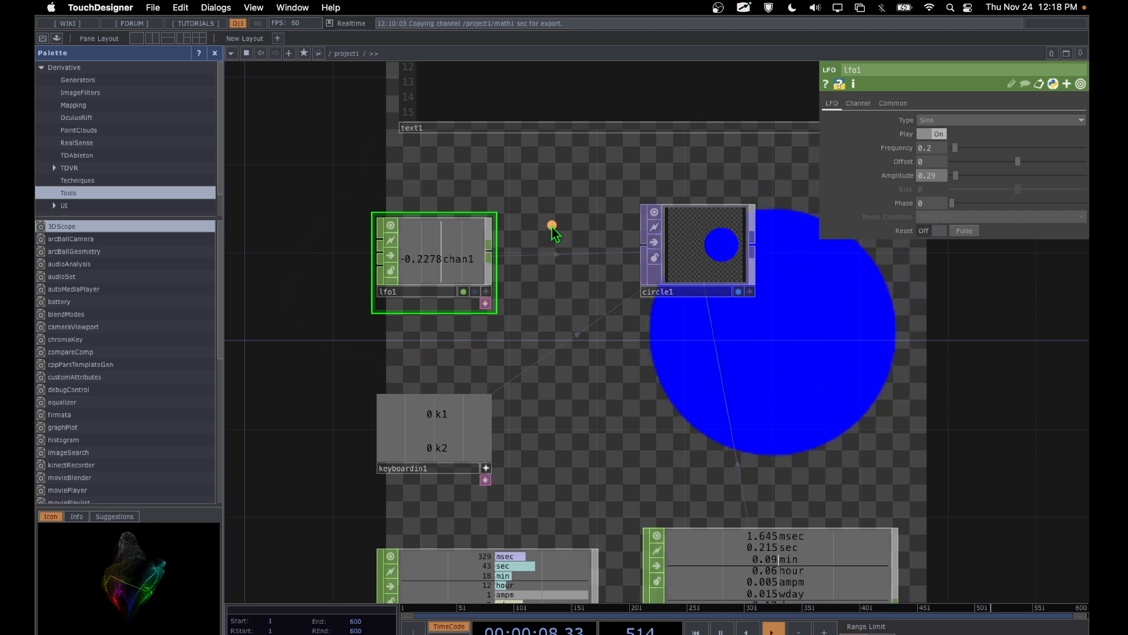
drag(451, 263, 680, 133)
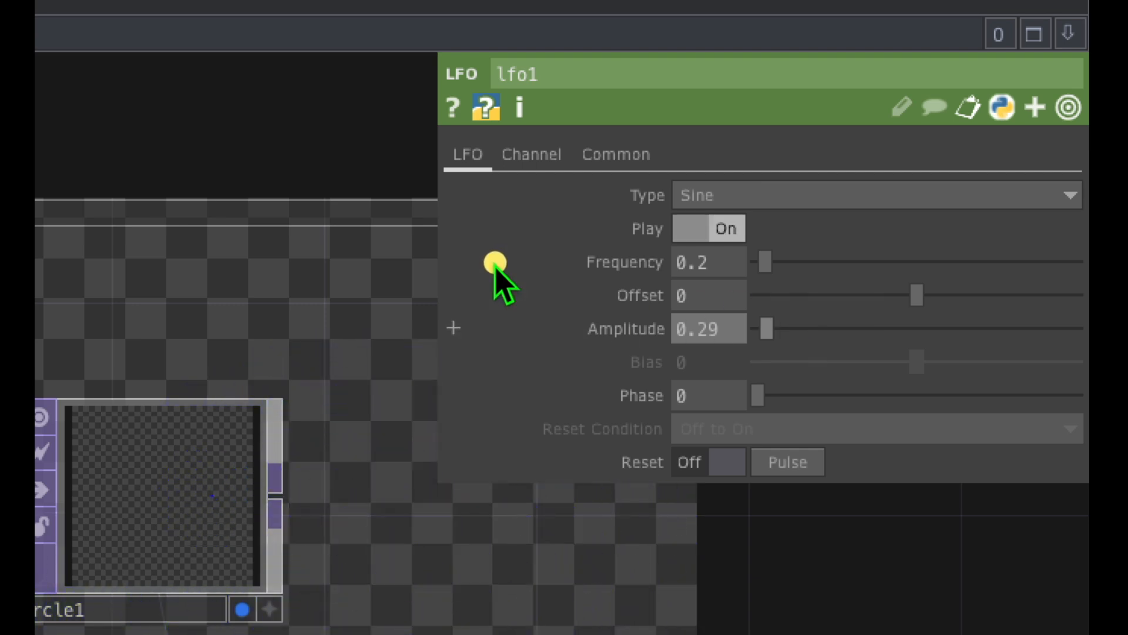
Step: Compare lfo1's Frequency, Amplitude and Offset parameters and try raising the Offset
drag(485, 262, 600, 262)
drag(491, 340, 588, 337)
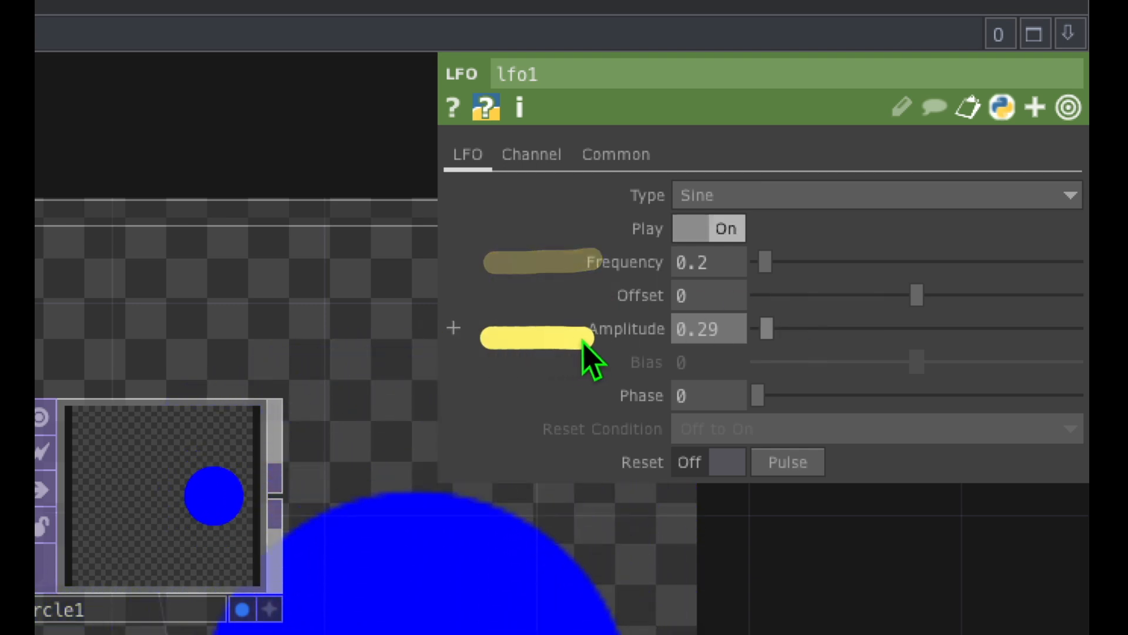
drag(530, 299, 526, 305)
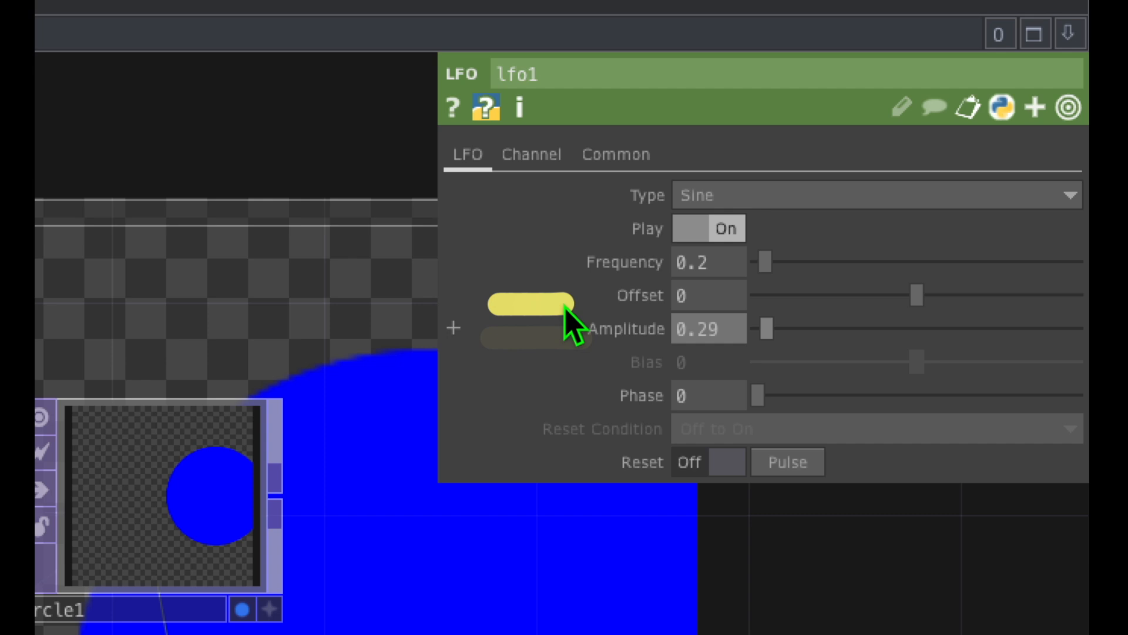
click(920, 290)
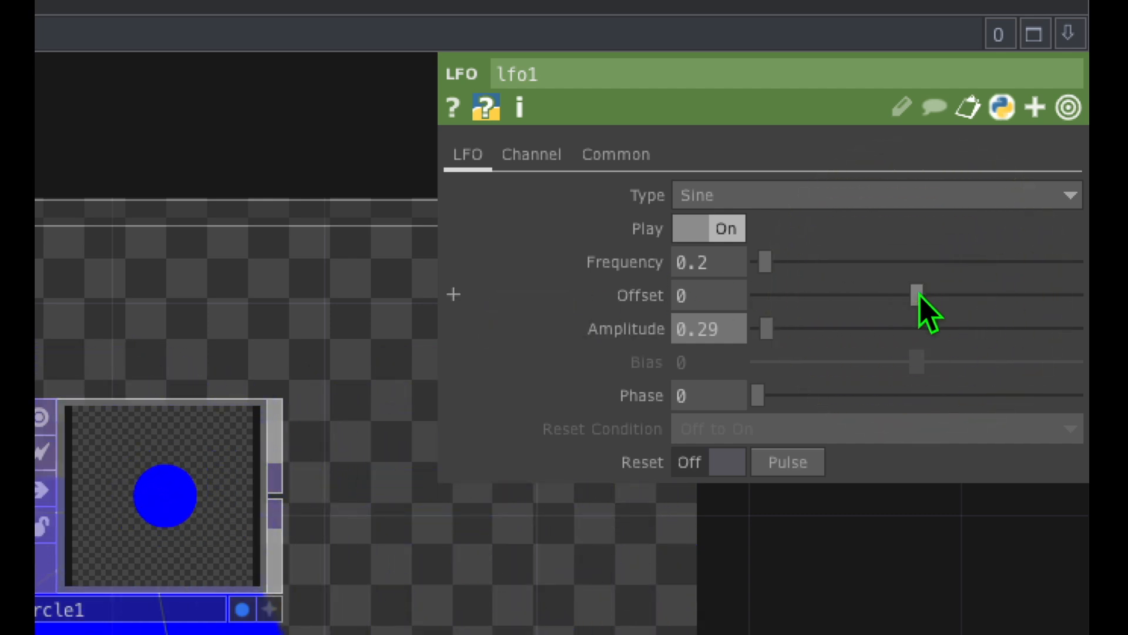
drag(918, 294, 971, 290)
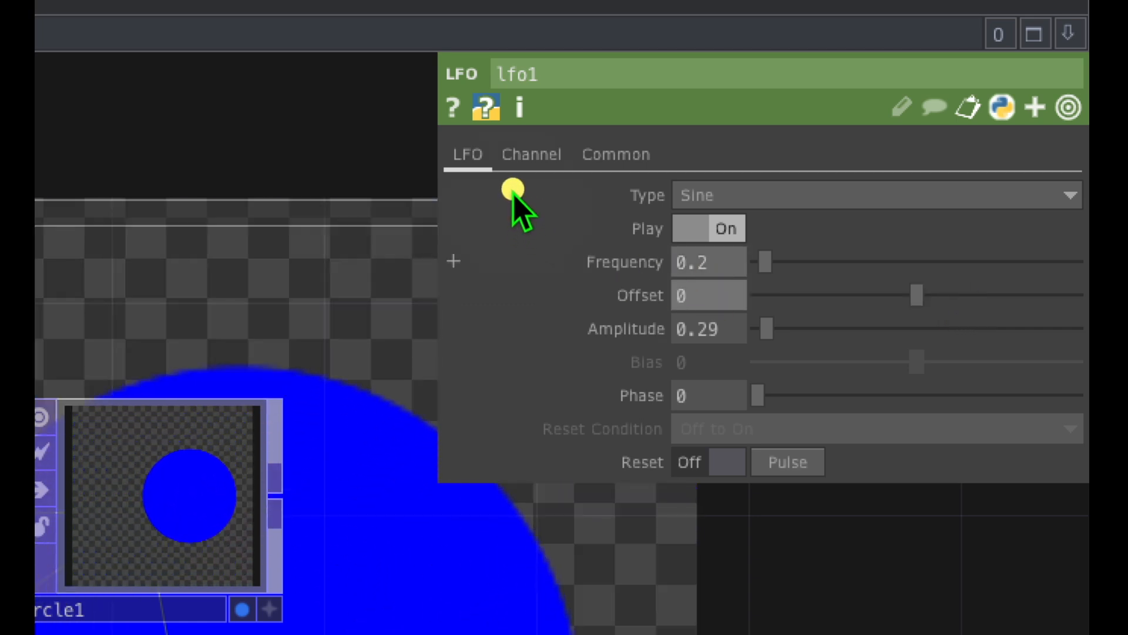
Step: Change the waveform type of lfo1 to Gaussian
mouse_move(509, 194)
mouse_down()
mouse_move(618, 197)
mouse_move(660, 227)
mouse_move(660, 171)
mouse_move(736, 195)
mouse_up()
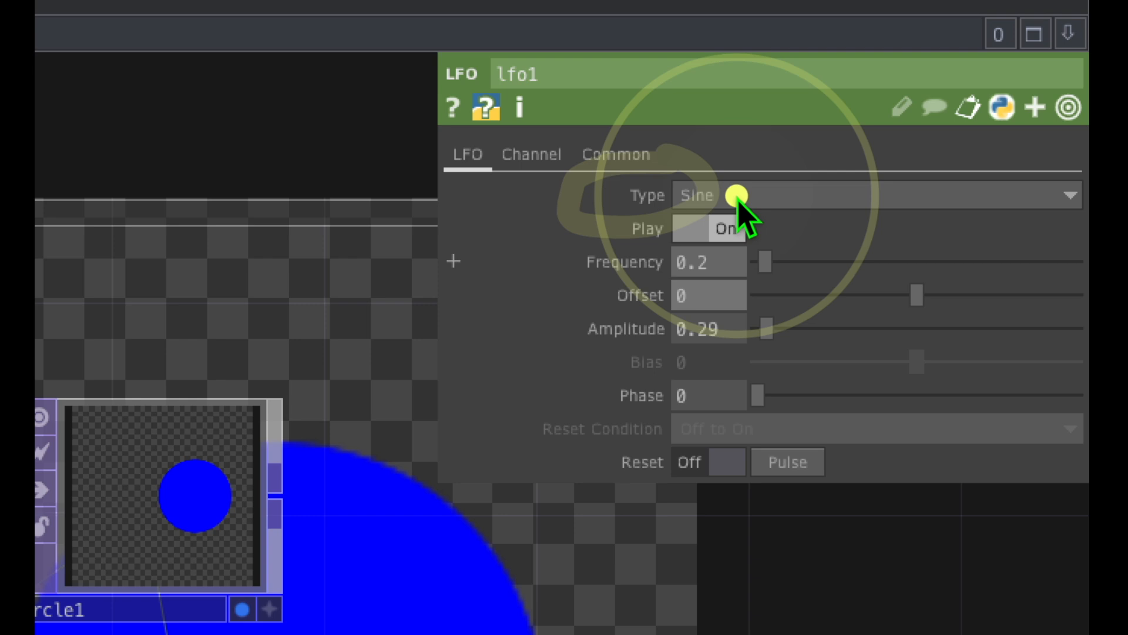
drag(677, 222, 734, 221)
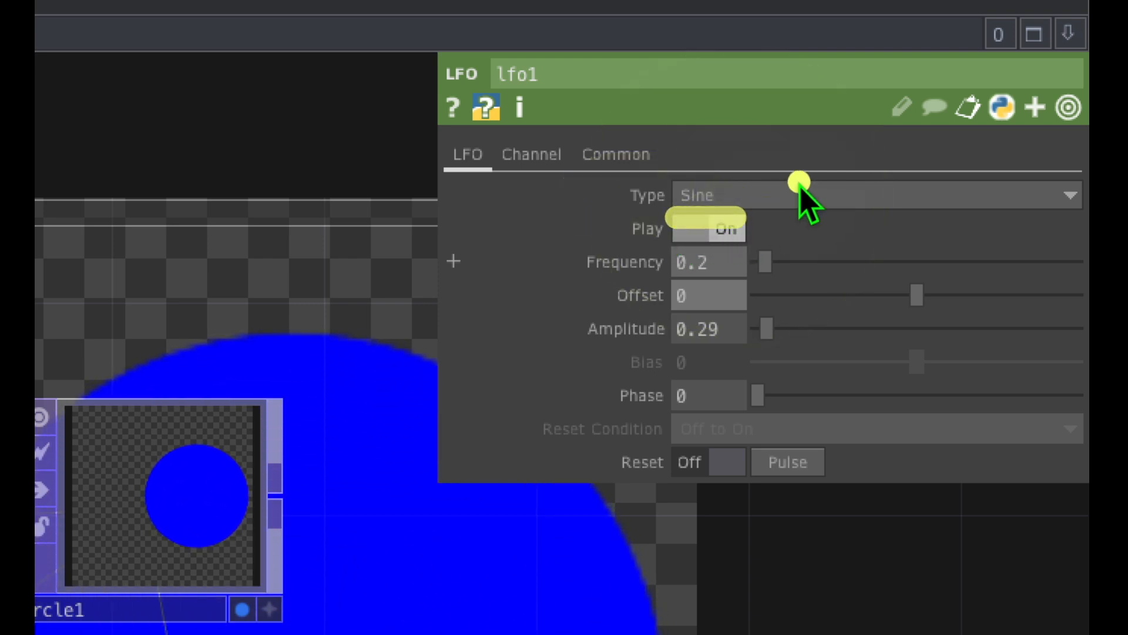
click(770, 201)
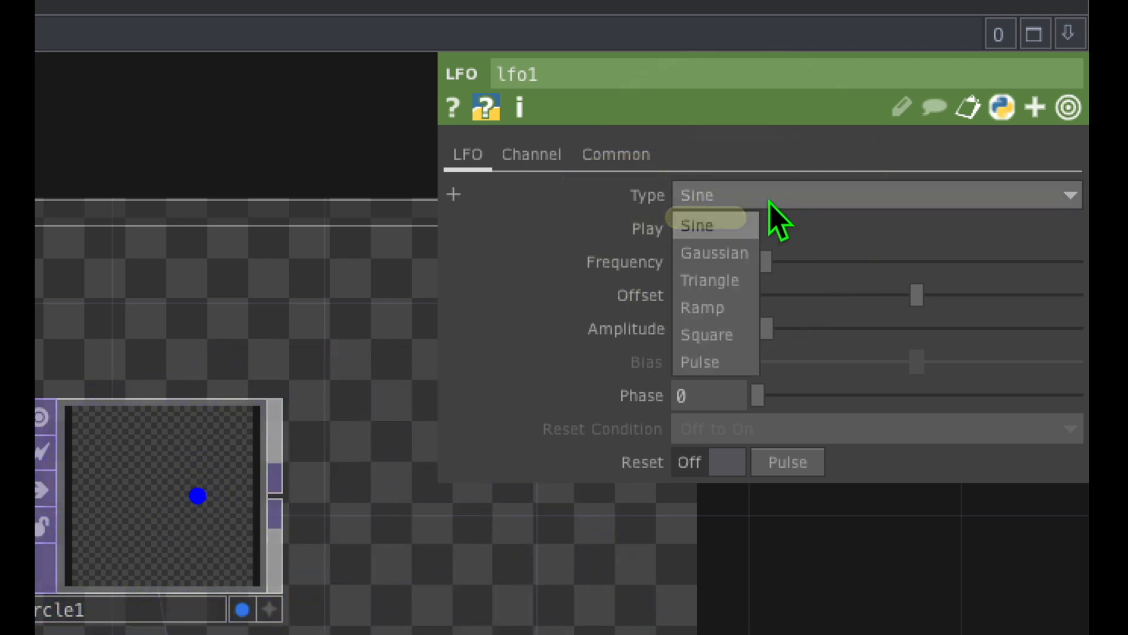
click(723, 253)
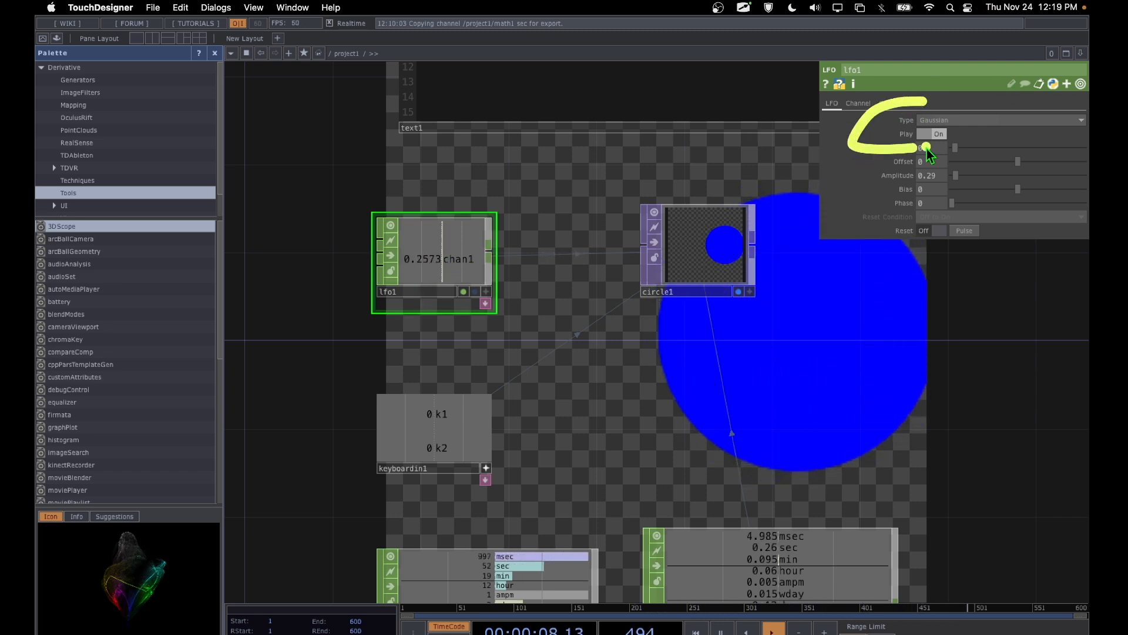
Step: Watch circle1 respond to the Gaussian waveform and review the lfo1 waveform types
drag(928, 150, 909, 98)
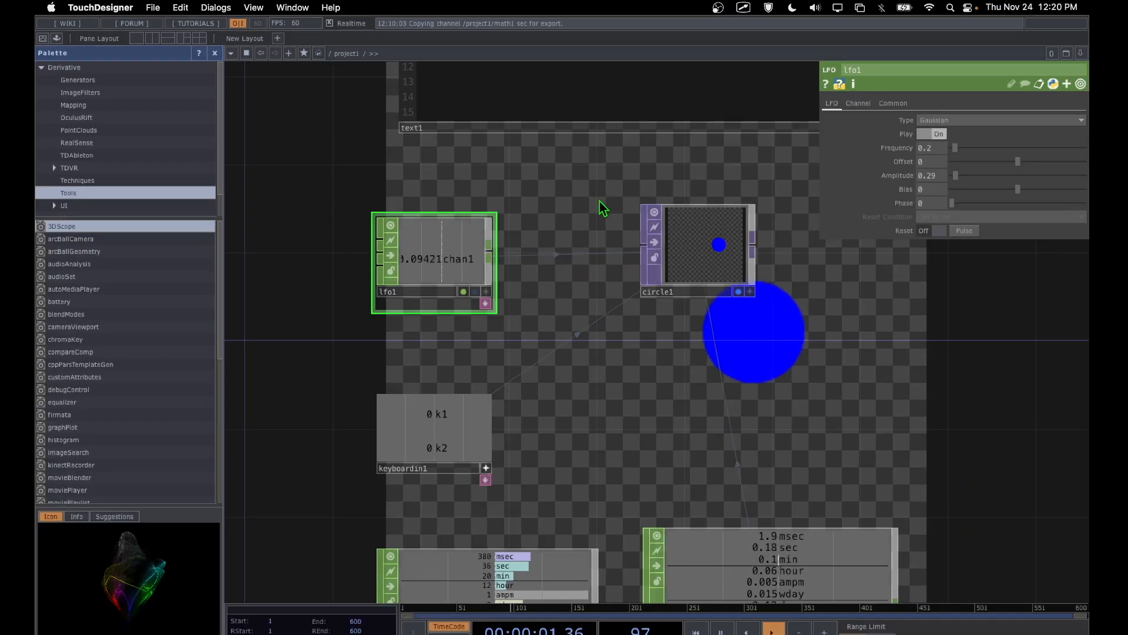
drag(453, 240, 863, 141)
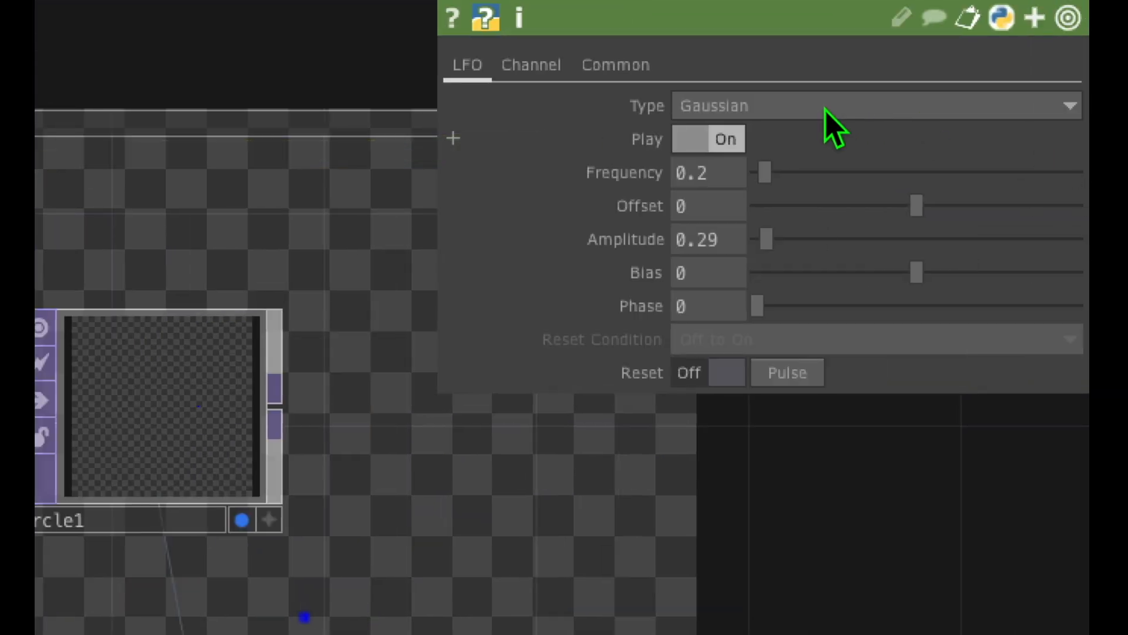
click(825, 109)
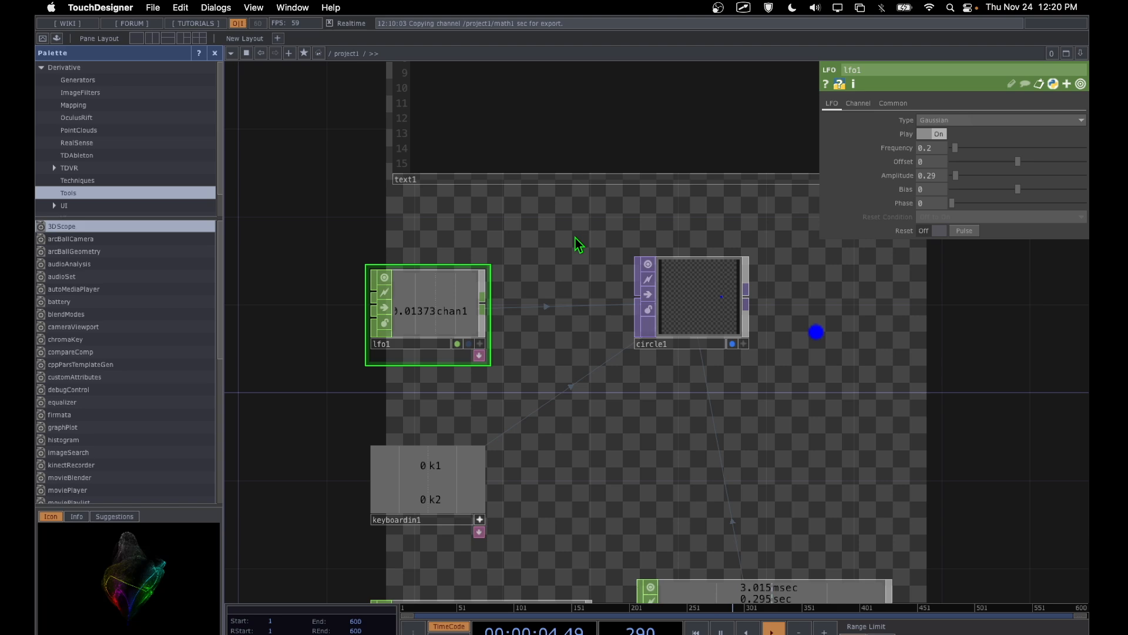
Step: Review the topic outline in text1 and return to the lfo1, keyboardin1 and clock example network
drag(575, 236, 565, 373)
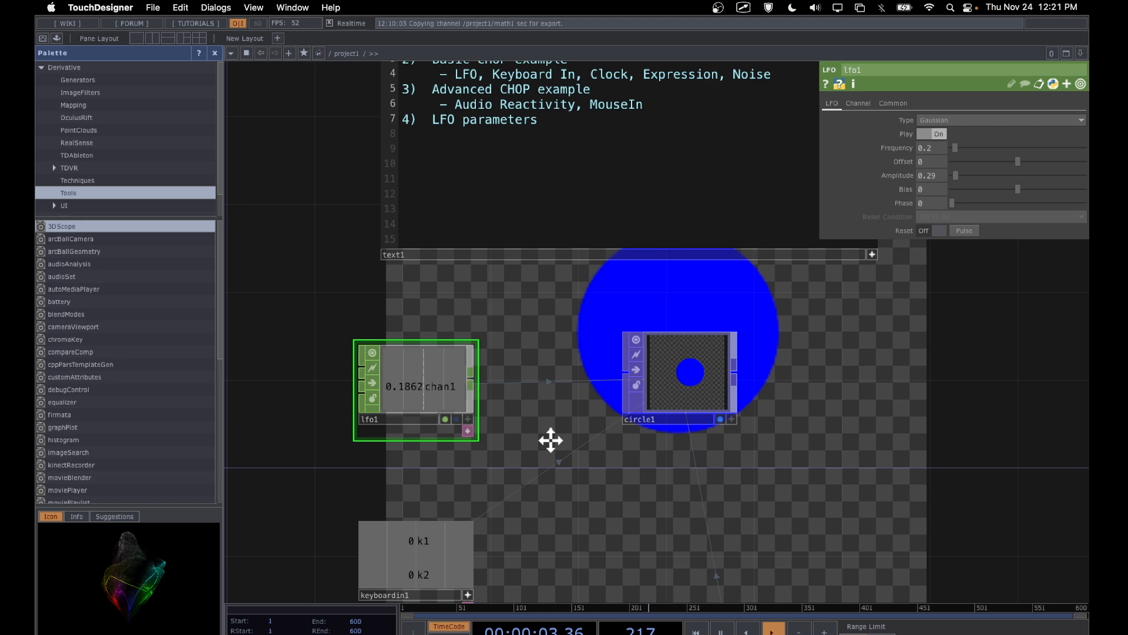
drag(548, 441, 564, 293)
click(544, 278)
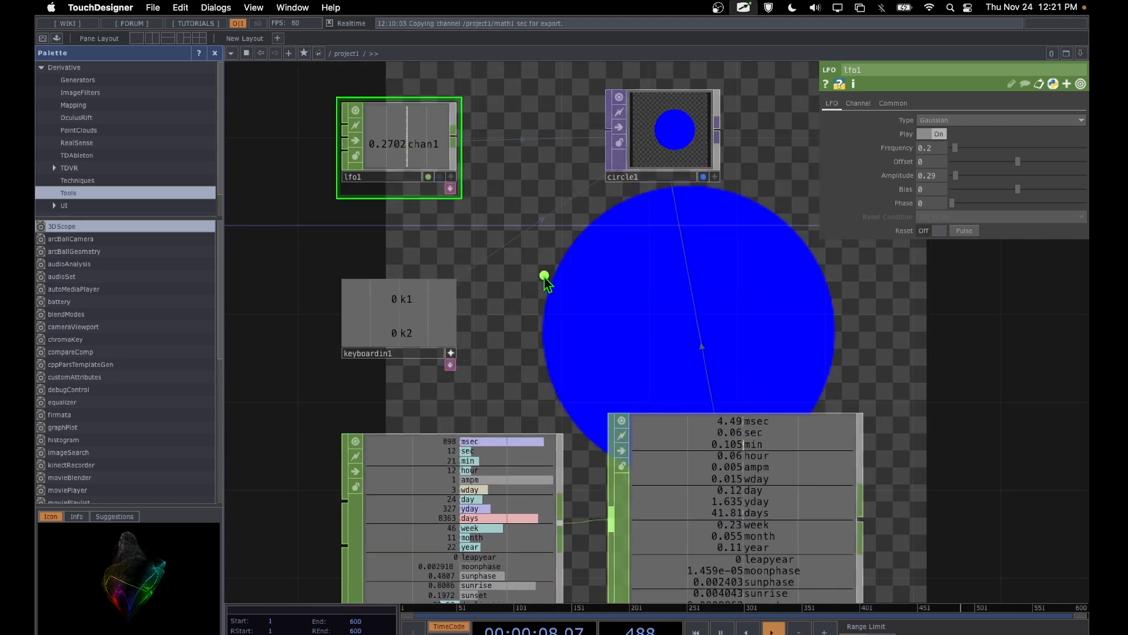
Step: Browse the available CHOP operators in the OP Create Dialog, including Keyboard In, and close it without adding one
key(Tab)
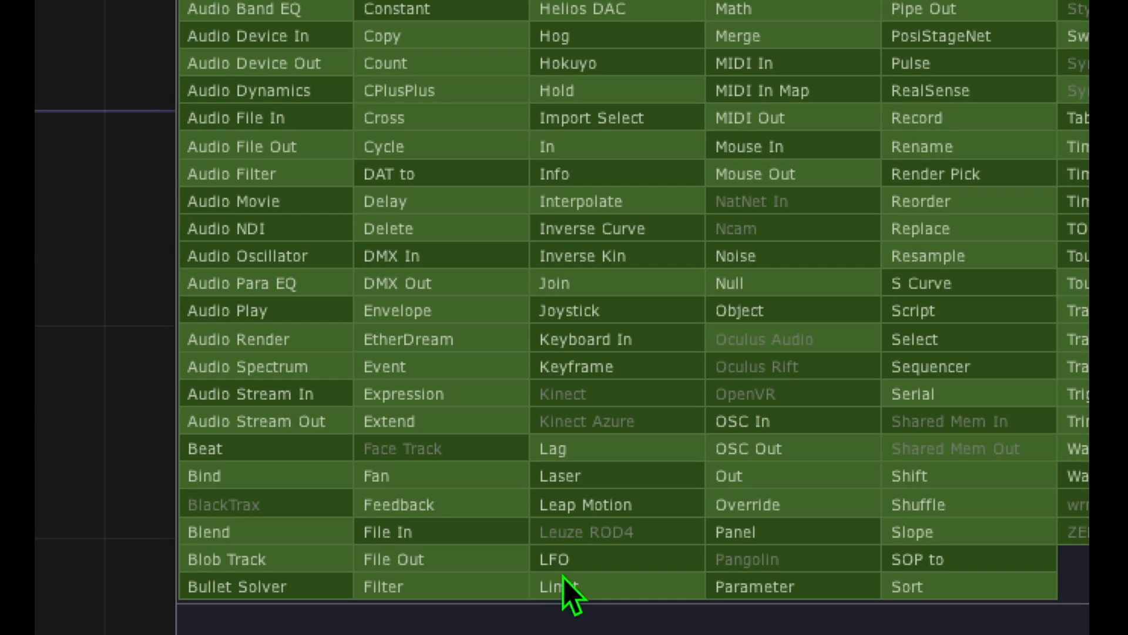
drag(572, 527, 572, 527)
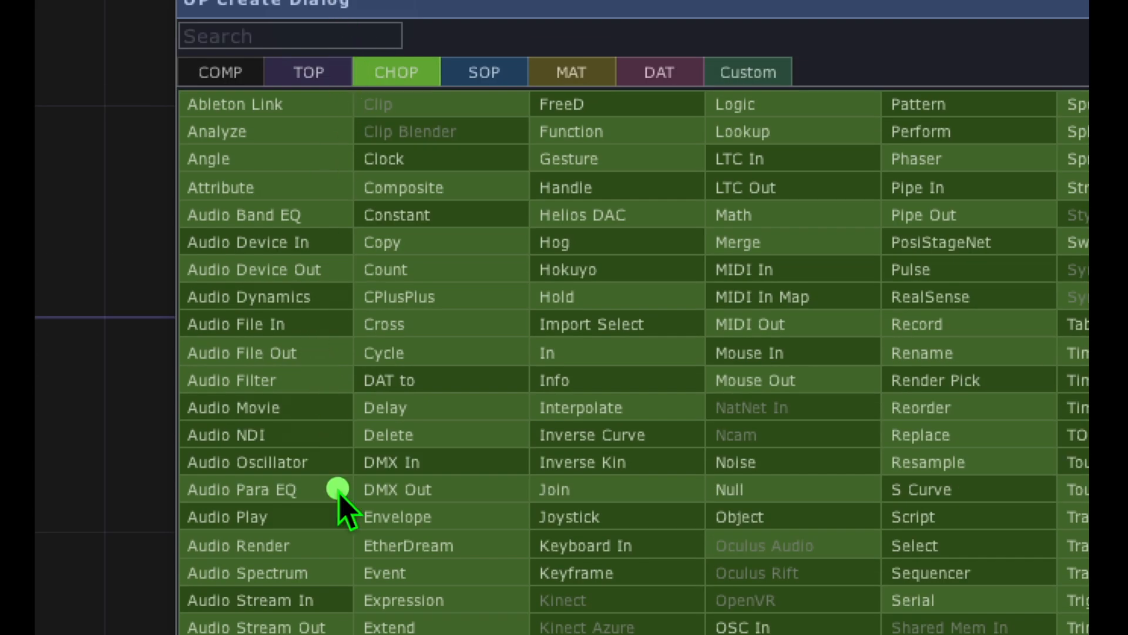
mouse_move(241, 207)
mouse_down()
mouse_move(188, 628)
mouse_move(259, 171)
mouse_move(212, 177)
mouse_up()
mouse_move(102, 318)
mouse_down()
mouse_move(311, 605)
mouse_move(252, 139)
mouse_move(215, 179)
mouse_up()
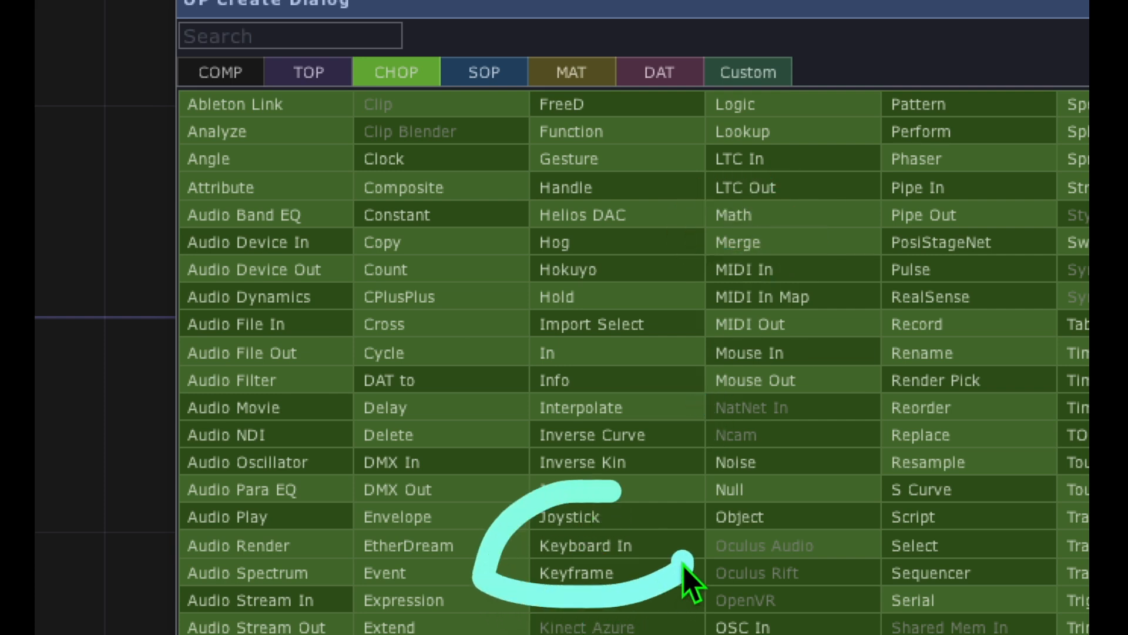
drag(683, 558, 548, 518)
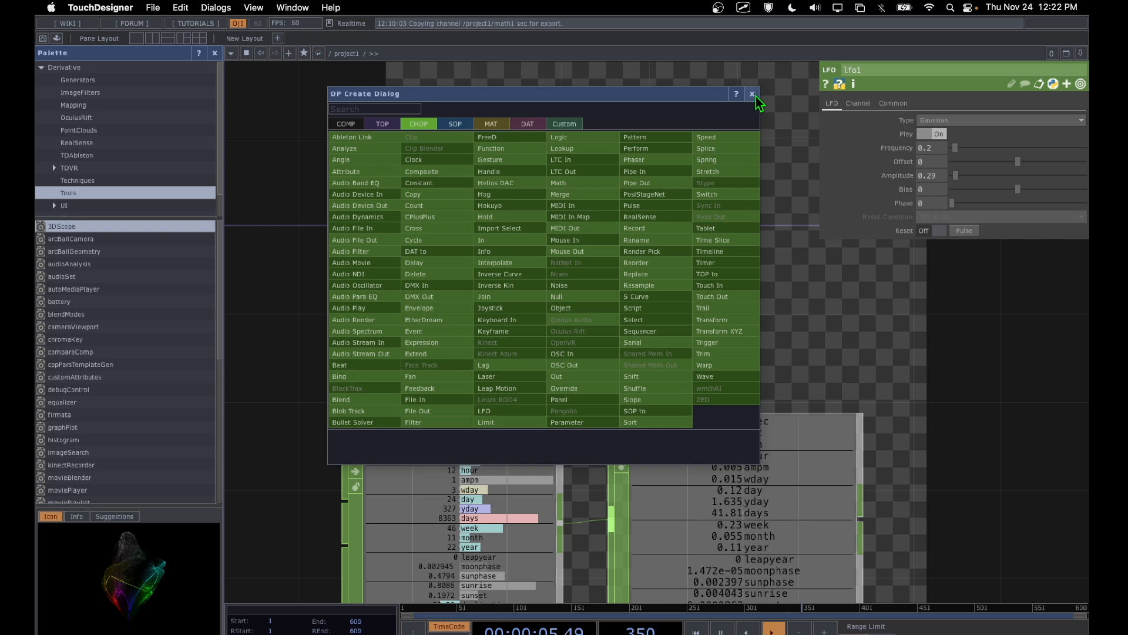
click(752, 94)
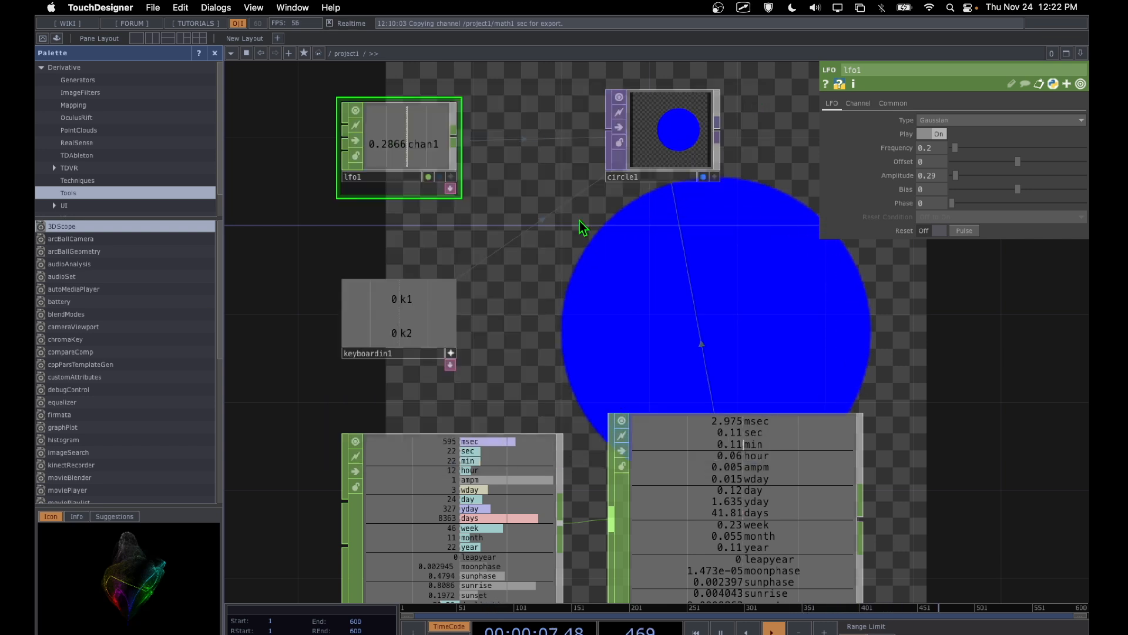